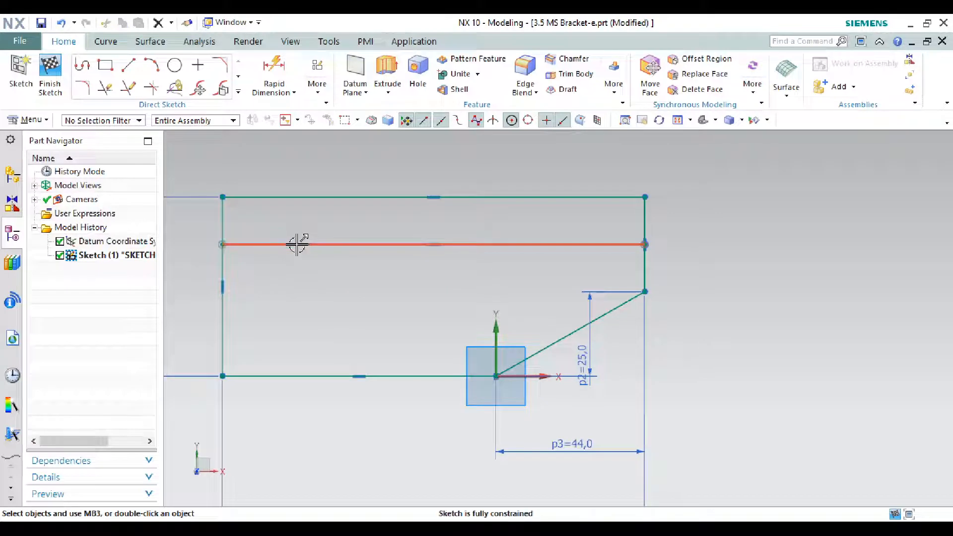
Step: Replace the inner horizontal line with a new horizontal line about 144 mm long, crossing both vertical sides just below the top edge
left_click(298, 244)
key("Delete")
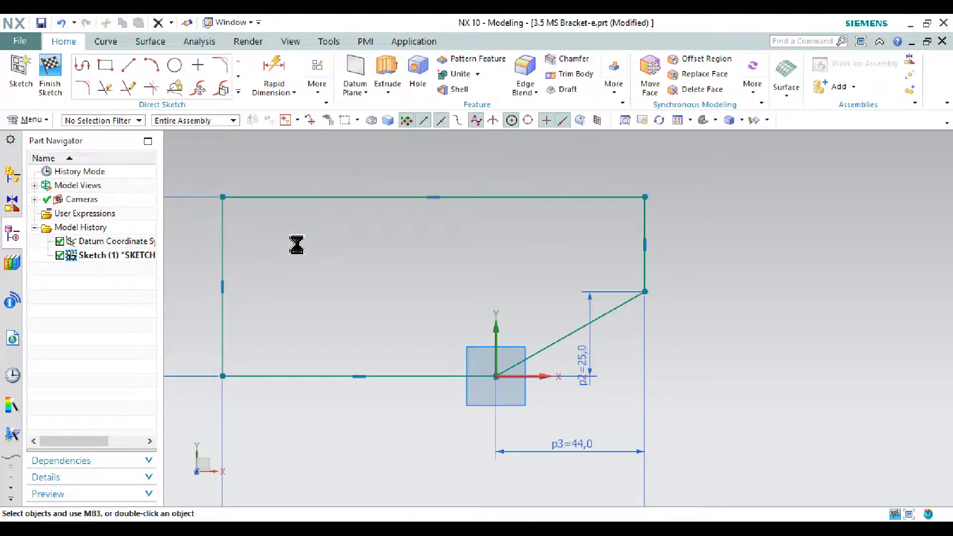
left_click(130, 65)
left_click(190, 224)
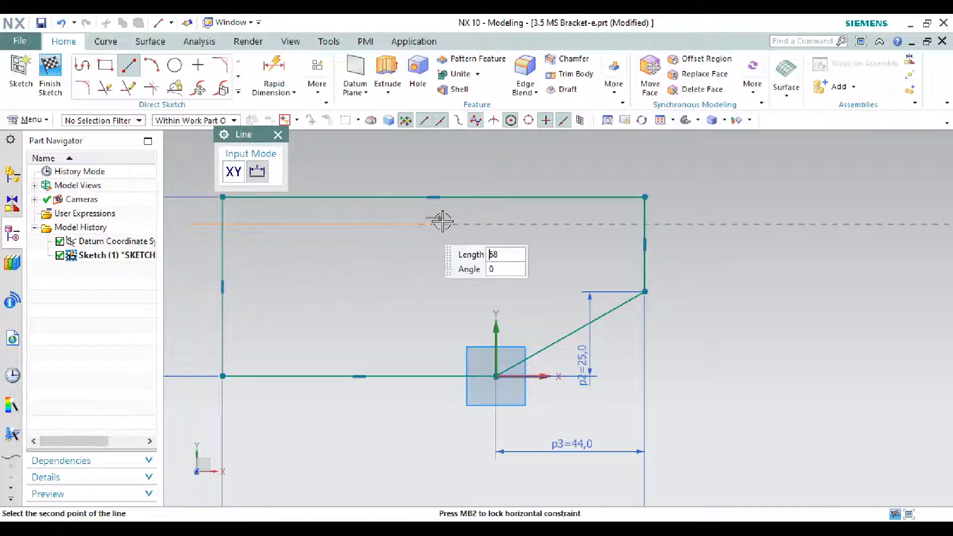
left_click(675, 217)
key("Escape")
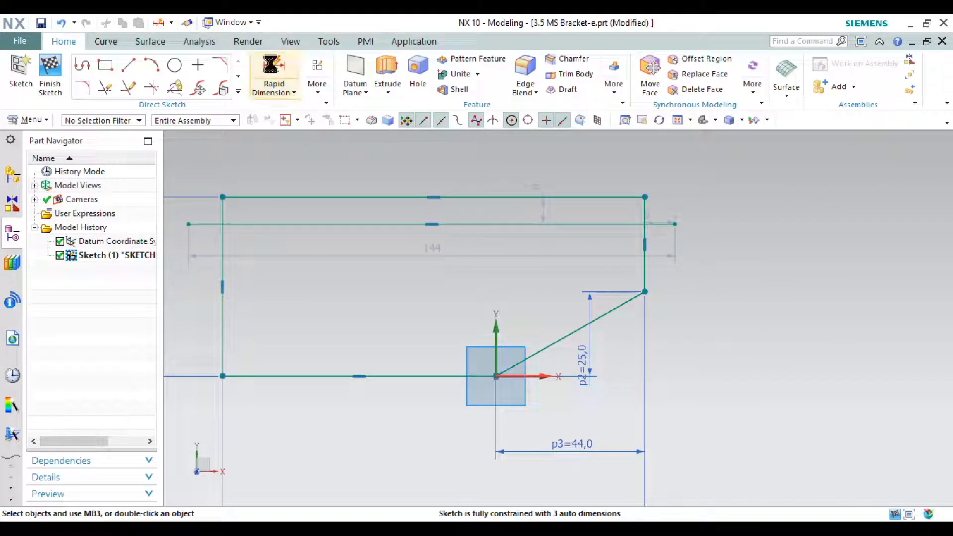
Step: Dimension the new inner line 10 mm below the outline's top edge, checking the reference drawing for the value
left_click(616, 197)
left_click(616, 225)
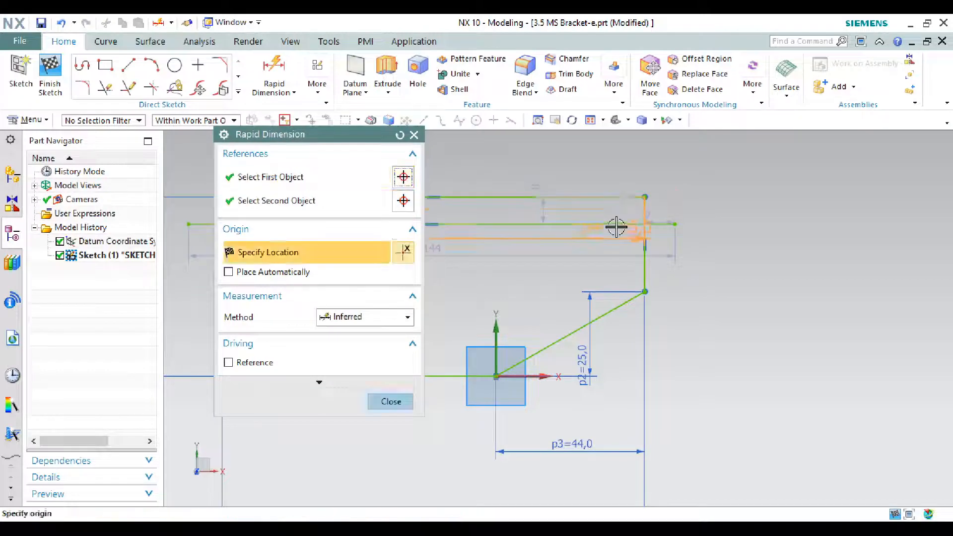
left_click(617, 227)
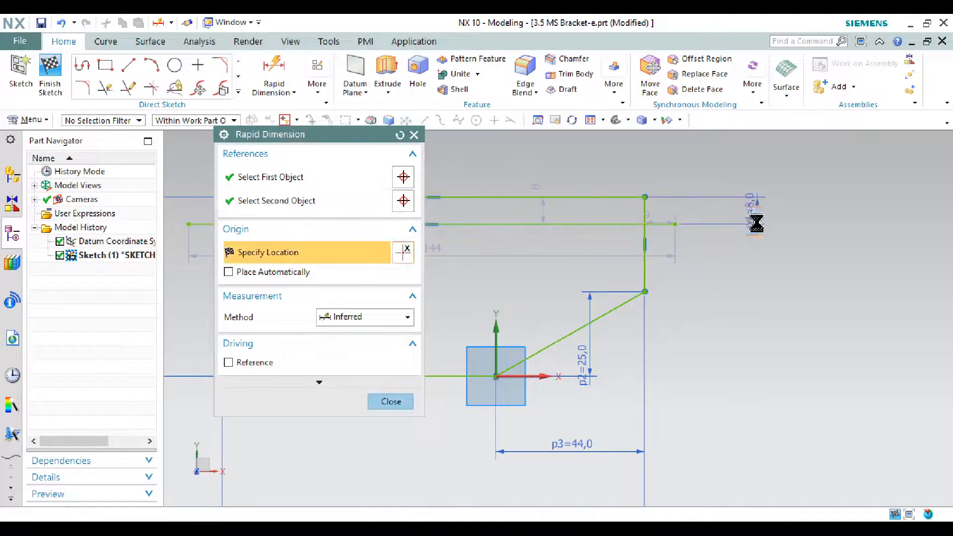
left_click(756, 224)
left_click(719, 516)
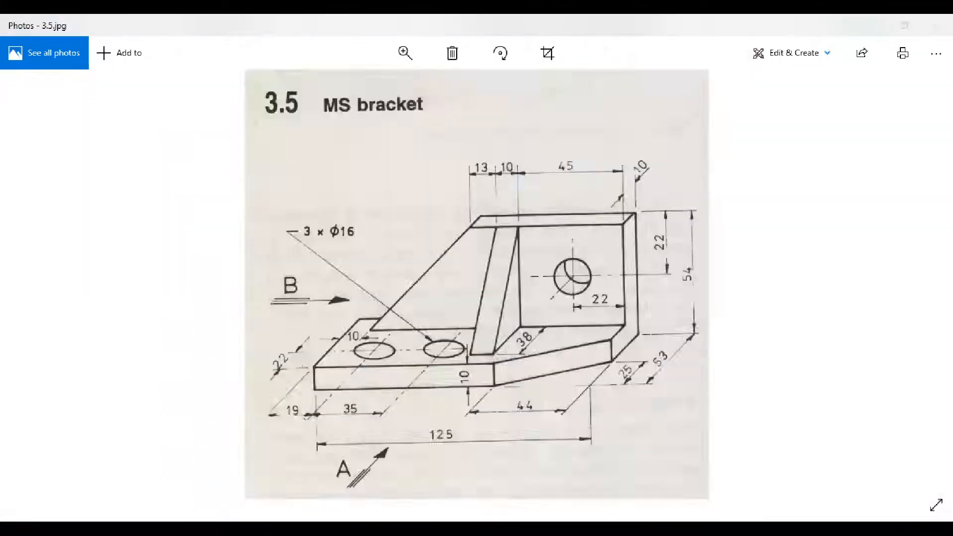
key("alt+Tab")
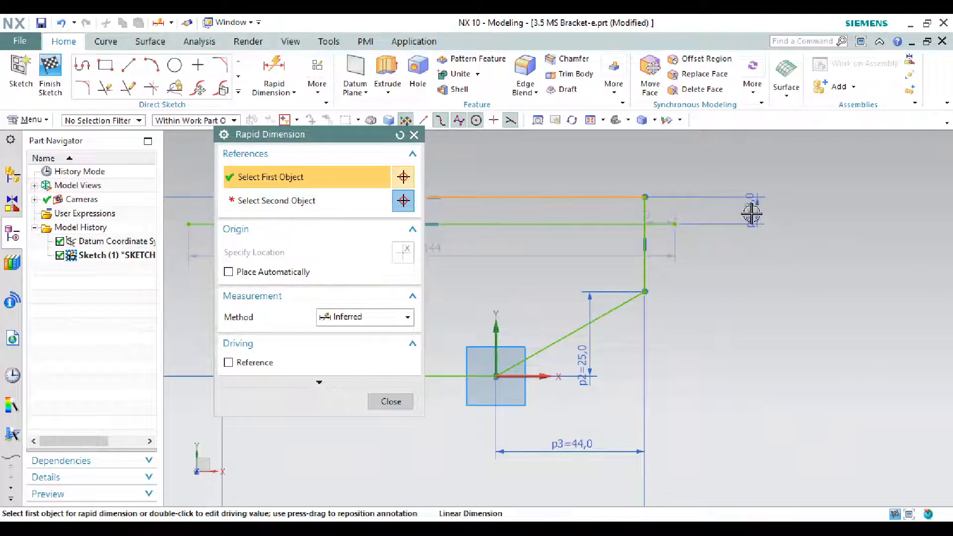
left_click(752, 213)
type("10")
key("Return")
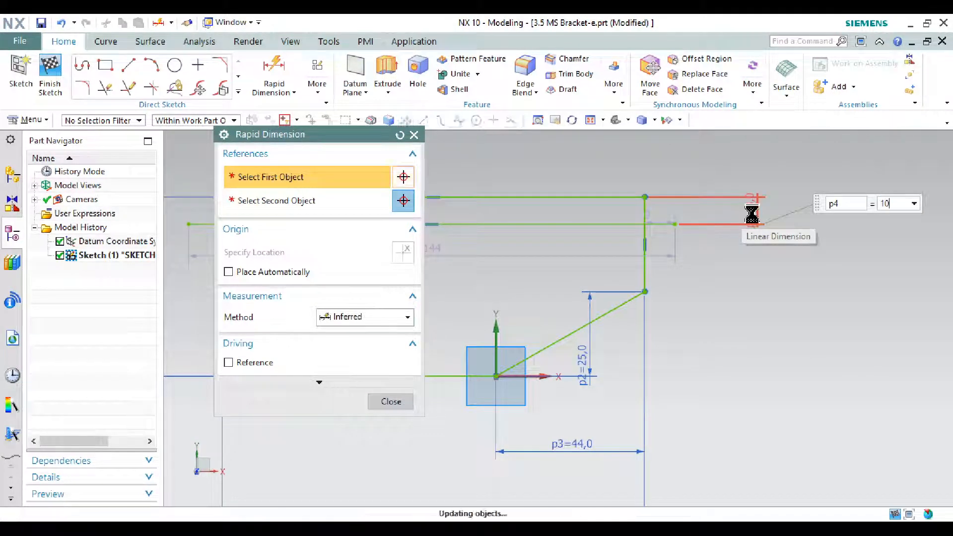
left_click(379, 401)
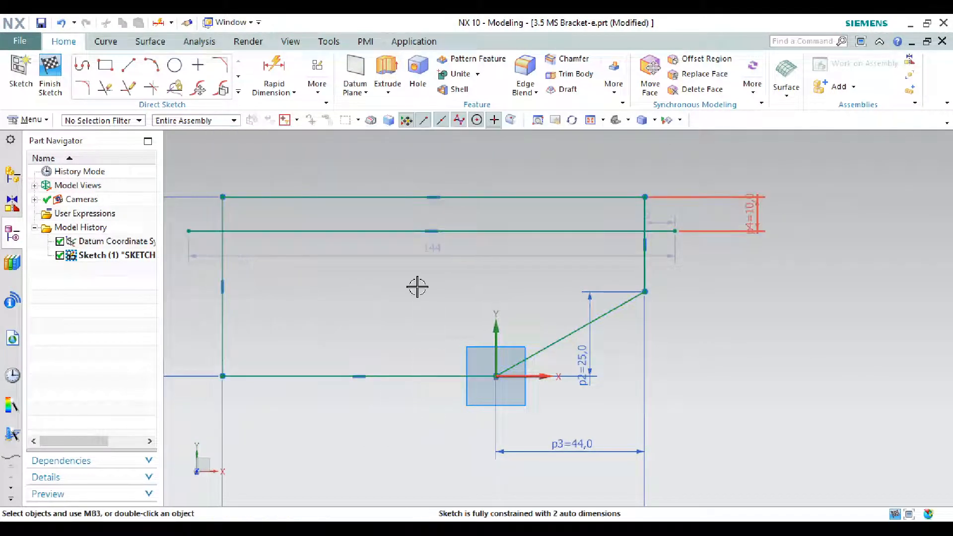
Step: Dimension the left end of the inner line 10 mm from the outline's left vertical edge
scroll(463, 298, "down", 1)
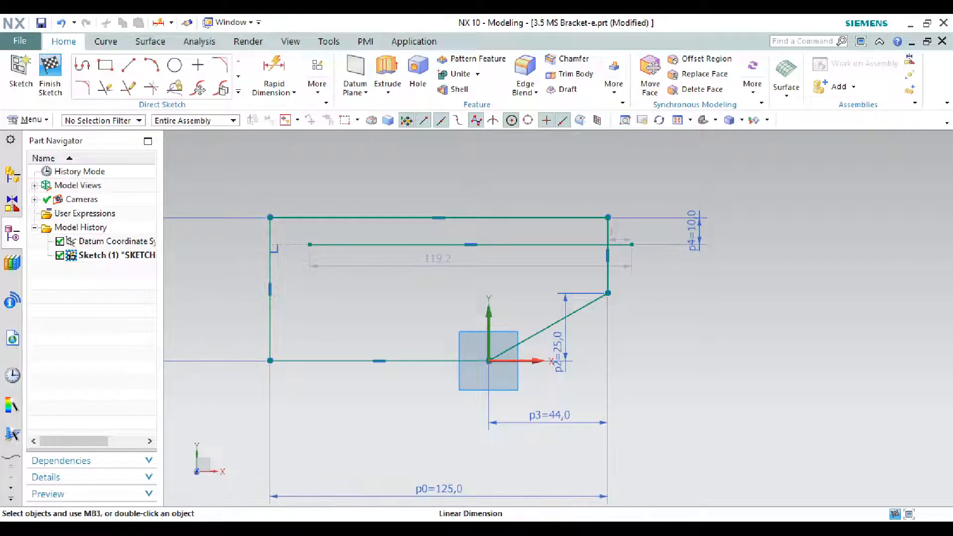
key("alt+Tab")
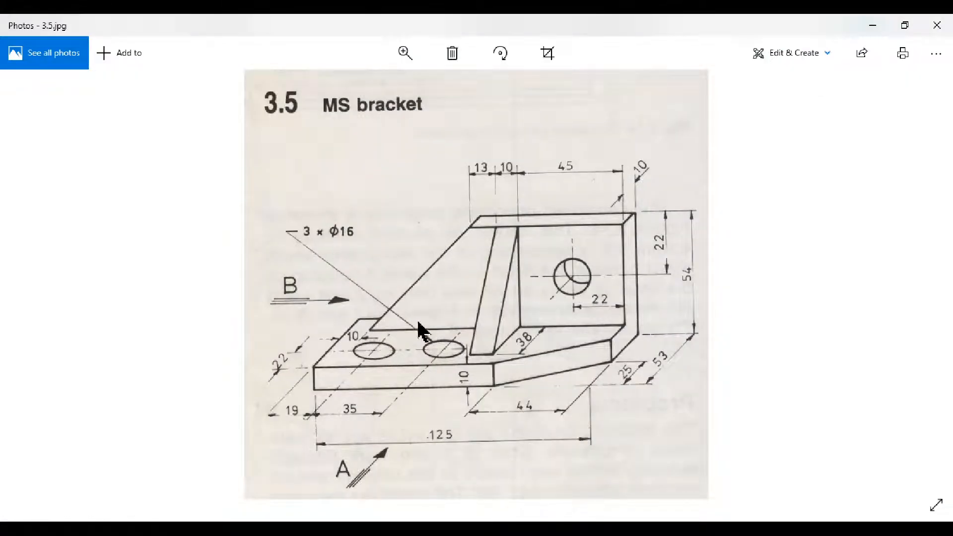
left_click(873, 26)
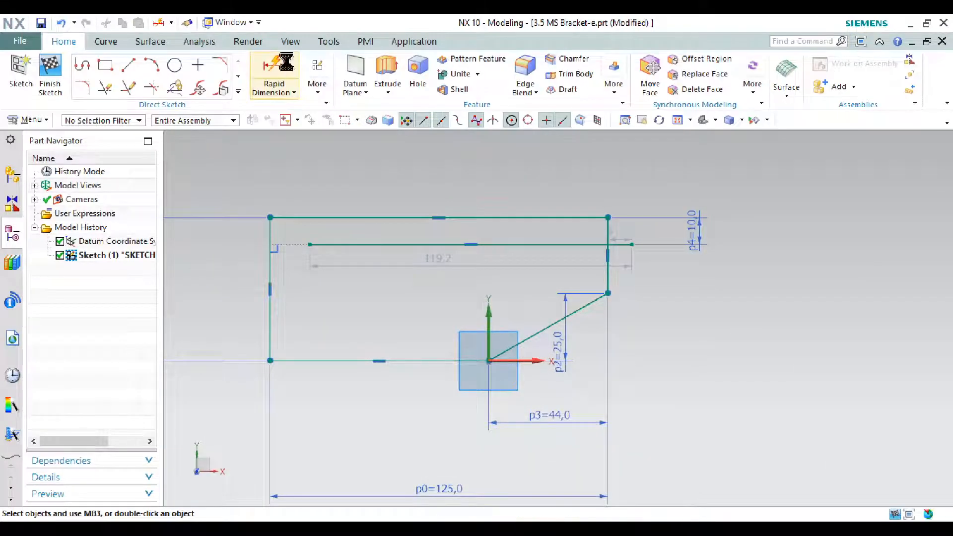
left_click_drag(356, 136, 116, 203)
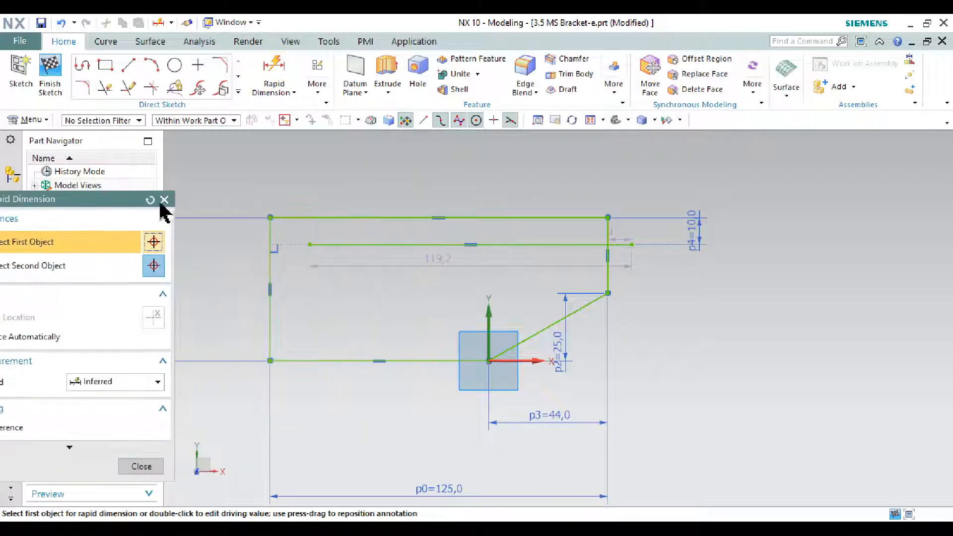
left_click(270, 231)
left_click(310, 244)
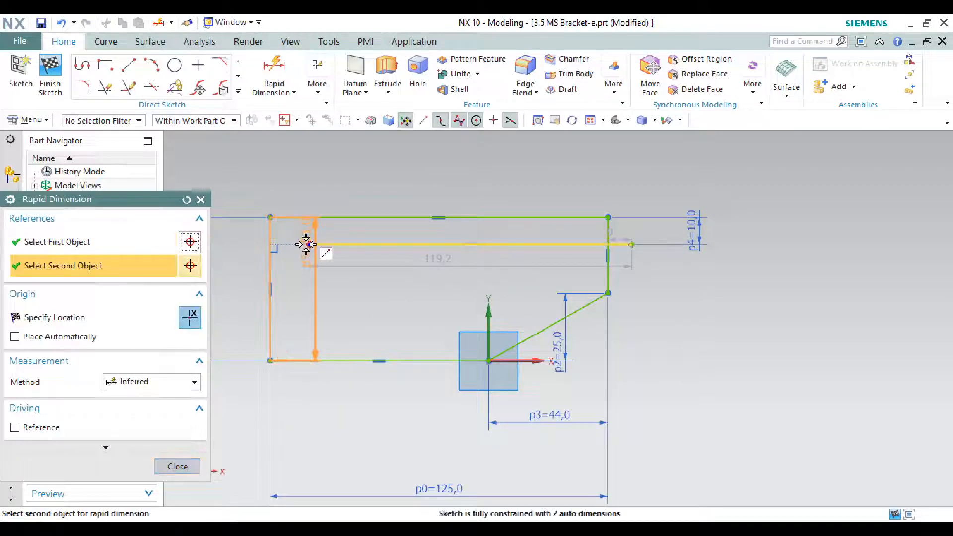
left_click(296, 180)
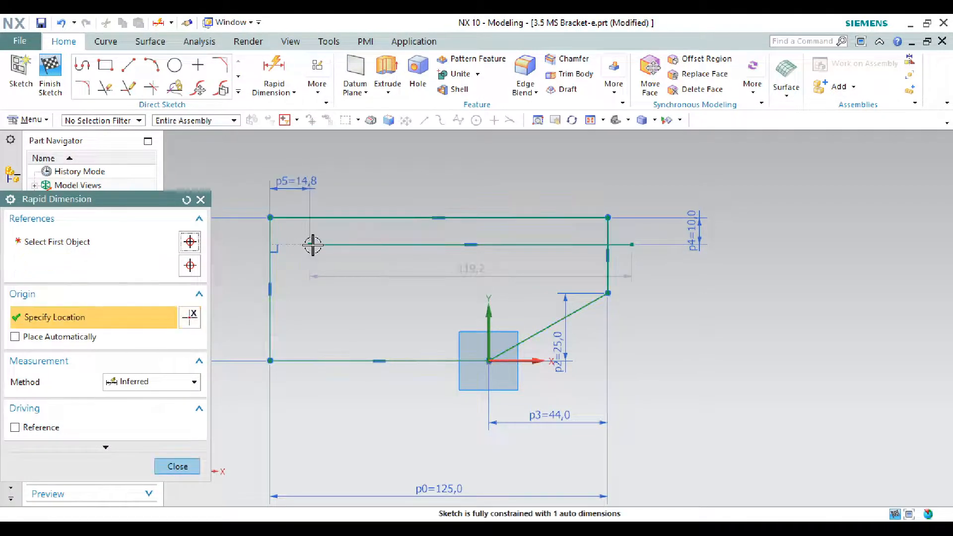
left_click(313, 245)
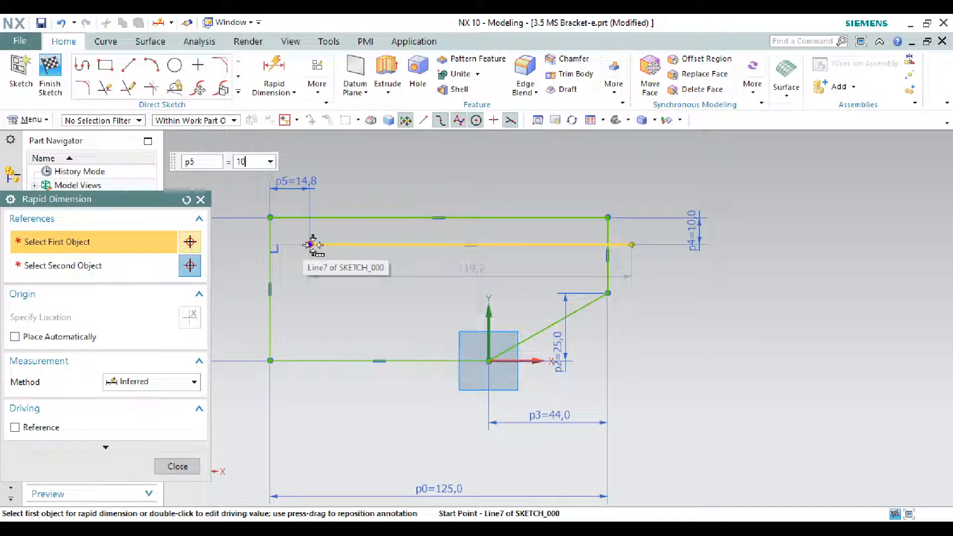
key("Return")
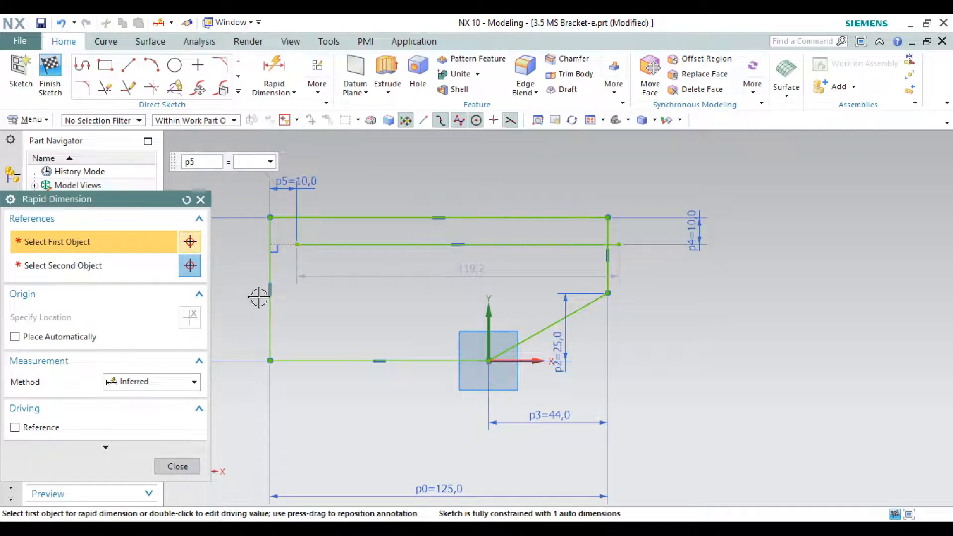
left_click(201, 200)
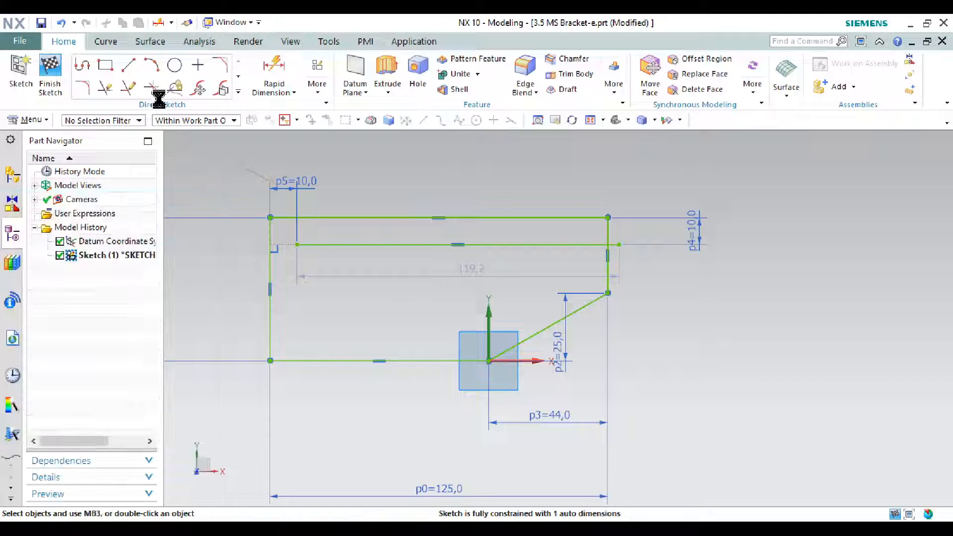
Step: Draw a vertical line from the inner line's left end up to the outline's top edge
left_click(129, 65)
scroll(286, 230, "up", 3)
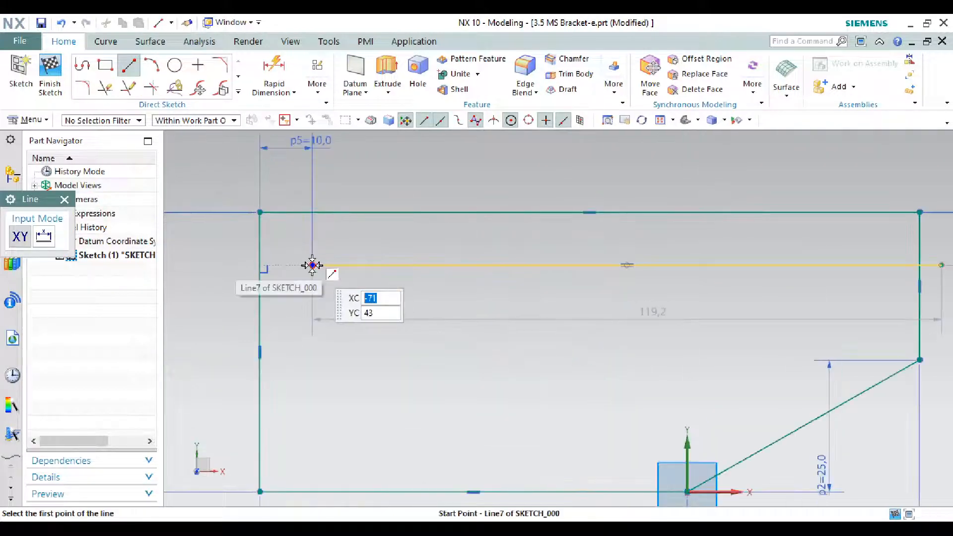
left_click(312, 264)
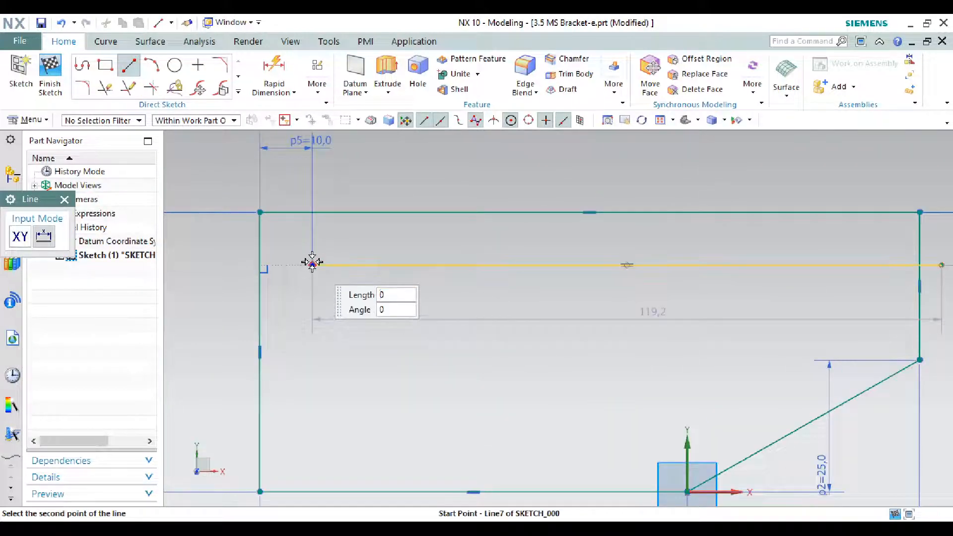
left_click(312, 213)
scroll(398, 172, "down", 4)
scroll(596, 183, "up", 3)
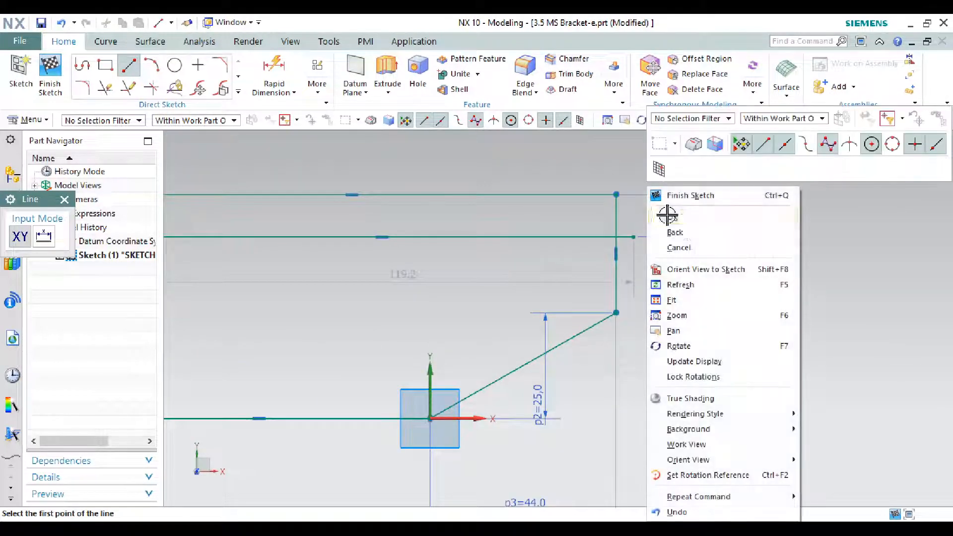
right_click(647, 189)
left_click(681, 219)
Step: Constrain the inner line's right end onto the right vertical edge with Point On Curve and finish the sketch
scroll(636, 236, "up", 3)
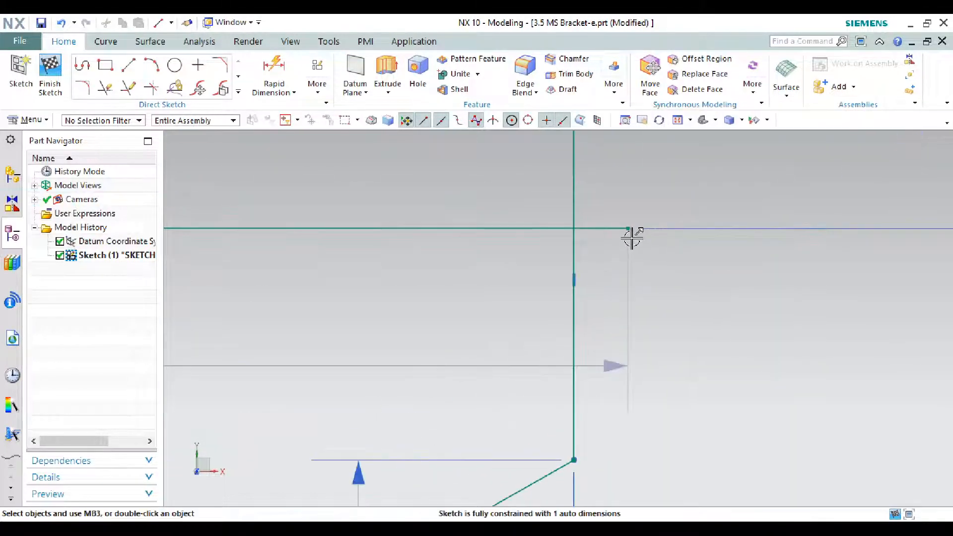
left_click(576, 211)
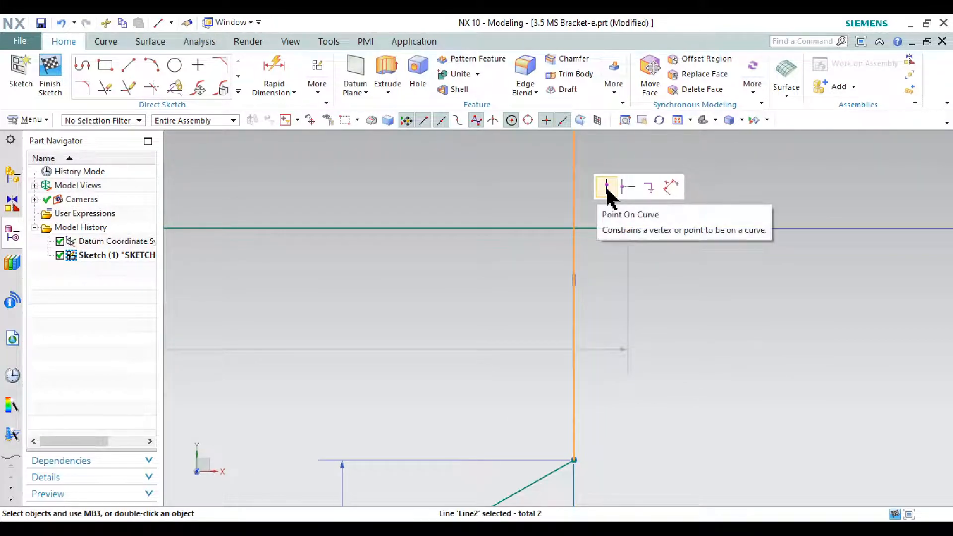
left_click(606, 189)
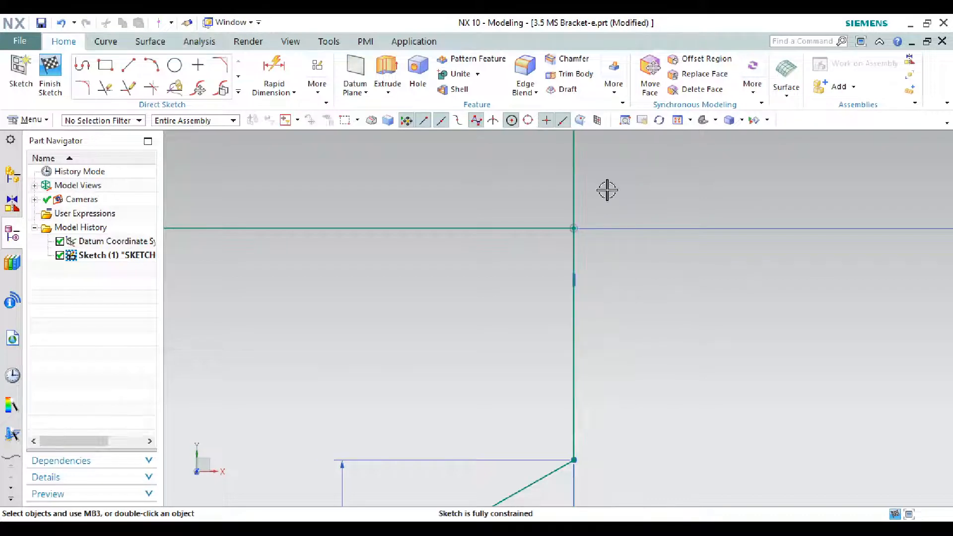
scroll(621, 238, "down", 5)
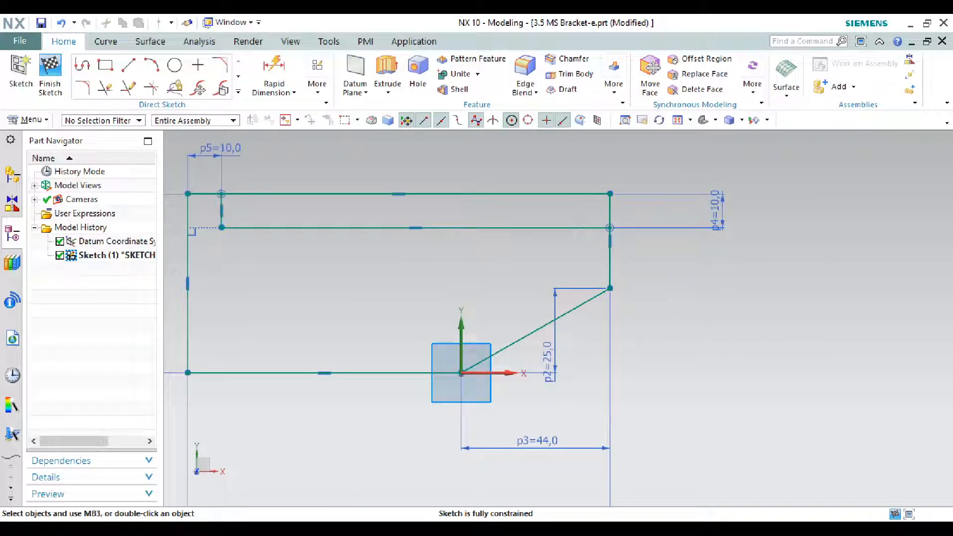
left_click(54, 79)
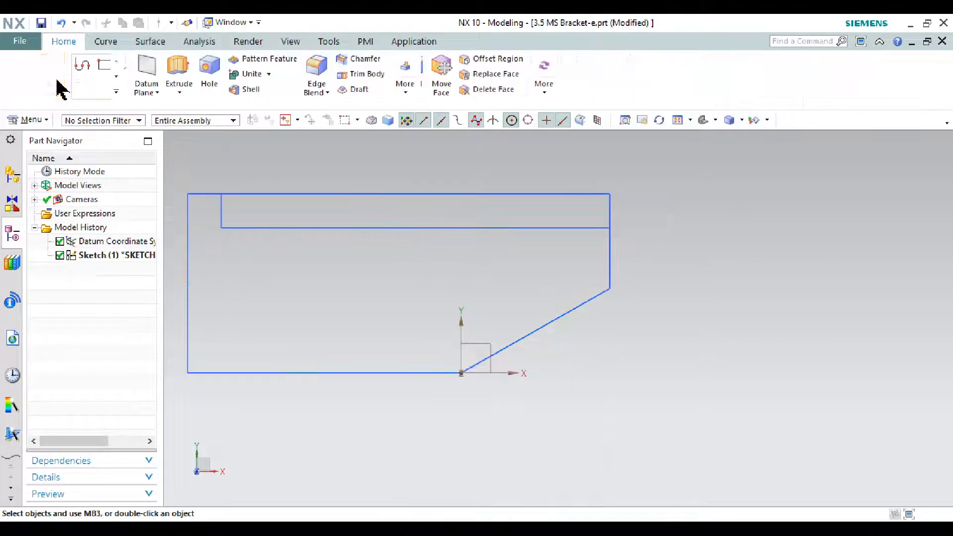
Step: Start an Extrude with the Single Curve rule, picking the five outer outline curves and leaving out the inner lines
left_click(703, 120)
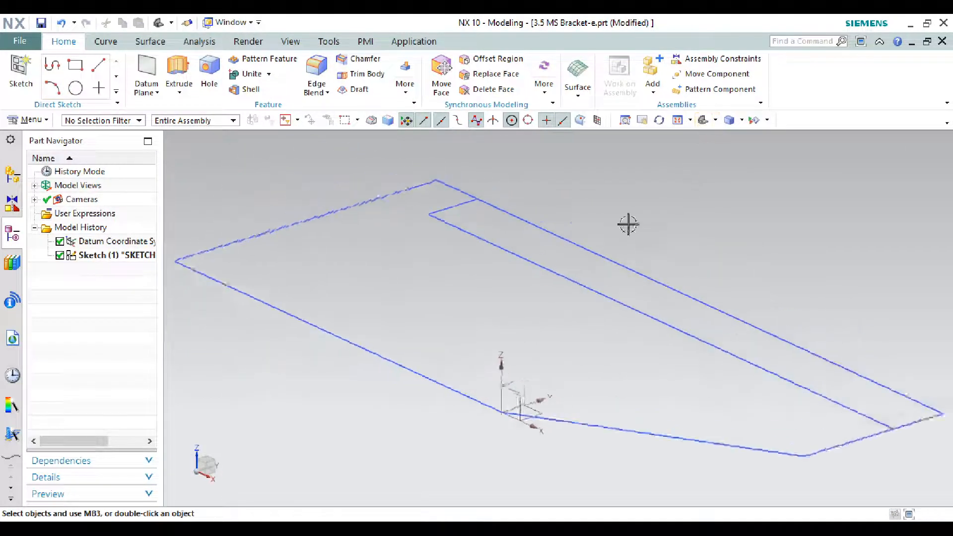
left_click(179, 72)
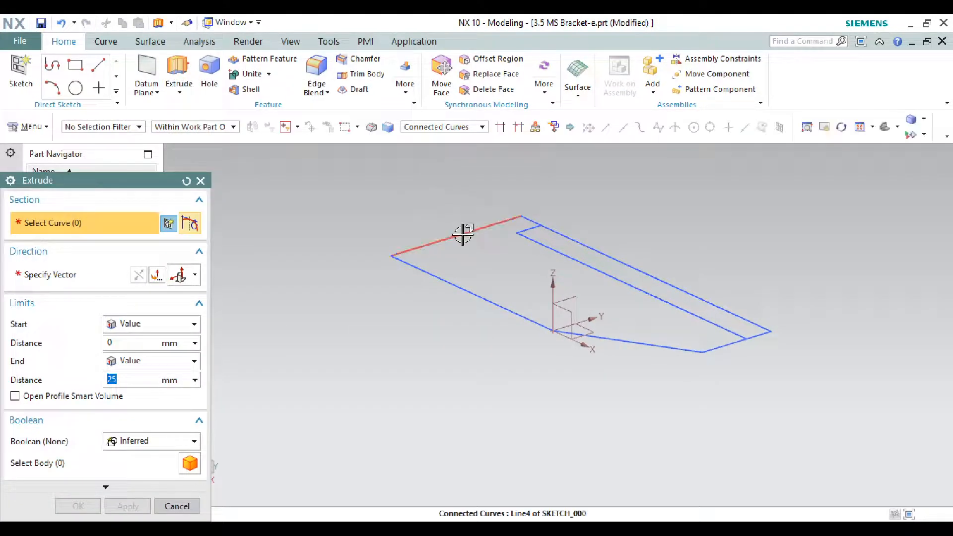
left_click(483, 127)
left_click(471, 139)
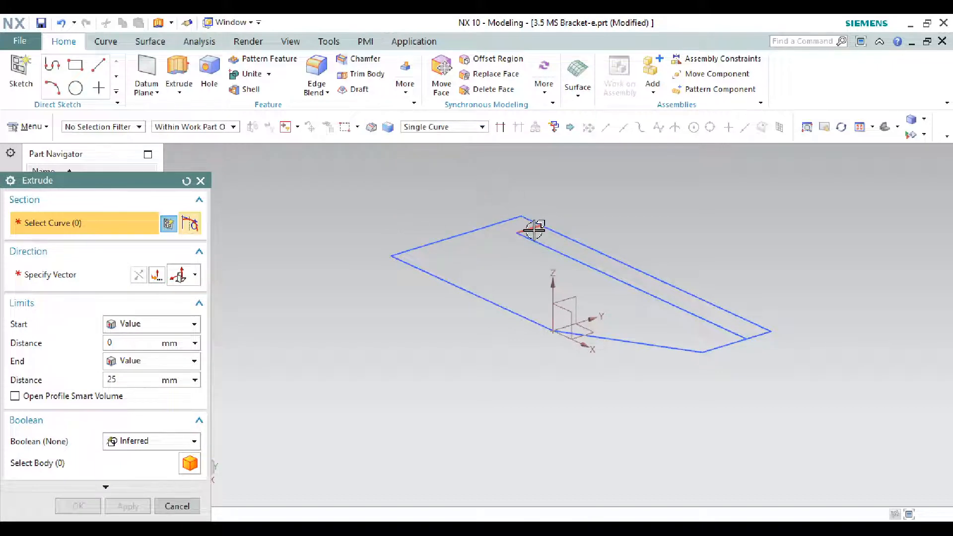
scroll(534, 230, "up", 5)
left_click(539, 210)
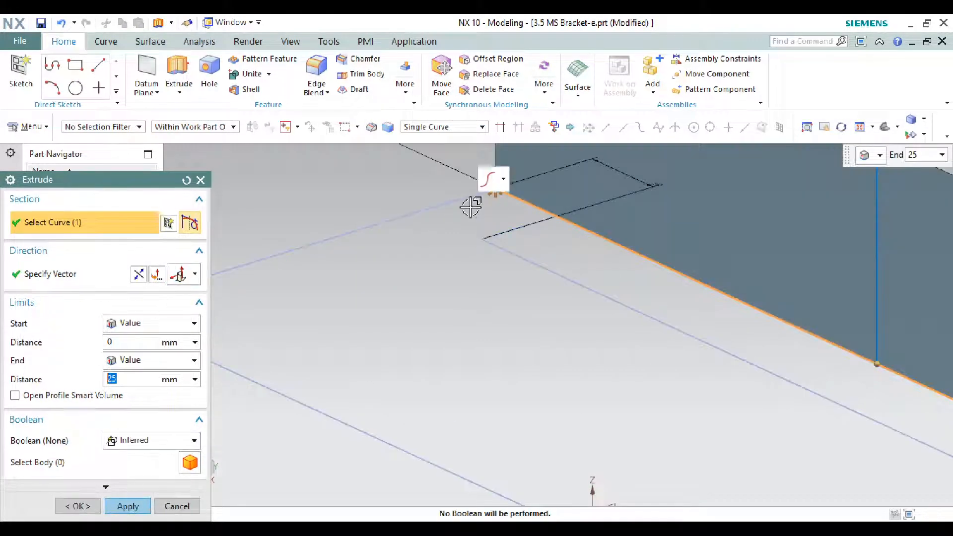
scroll(469, 207, "down", 4)
left_click(449, 210)
scroll(438, 232, "down", 3)
scroll(557, 308, "up", 3)
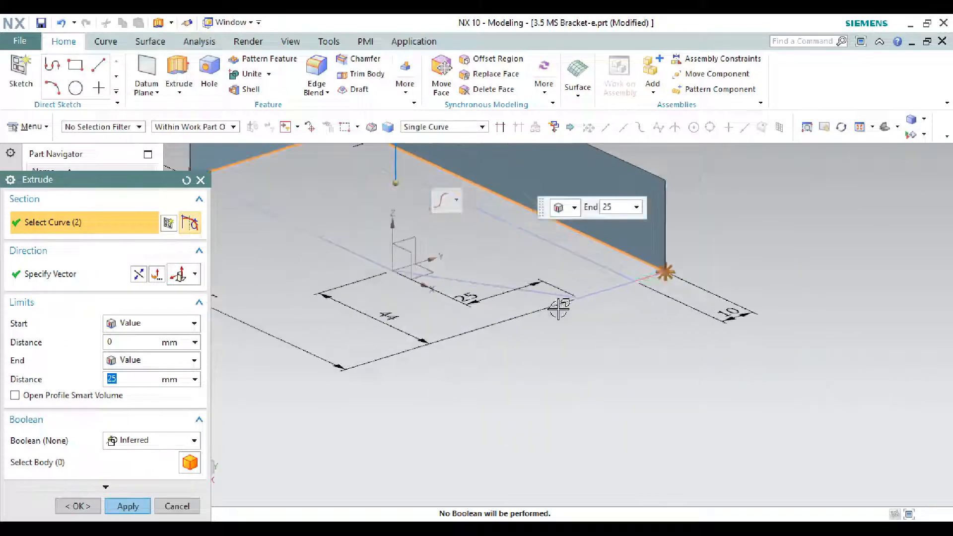
left_click(547, 309)
left_click(549, 297)
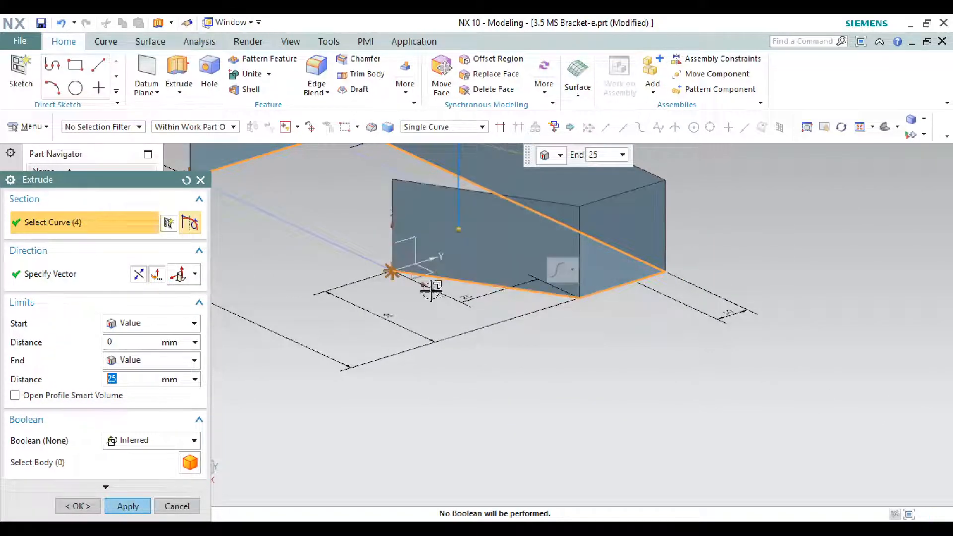
left_click(372, 271)
scroll(443, 287, "down", 3)
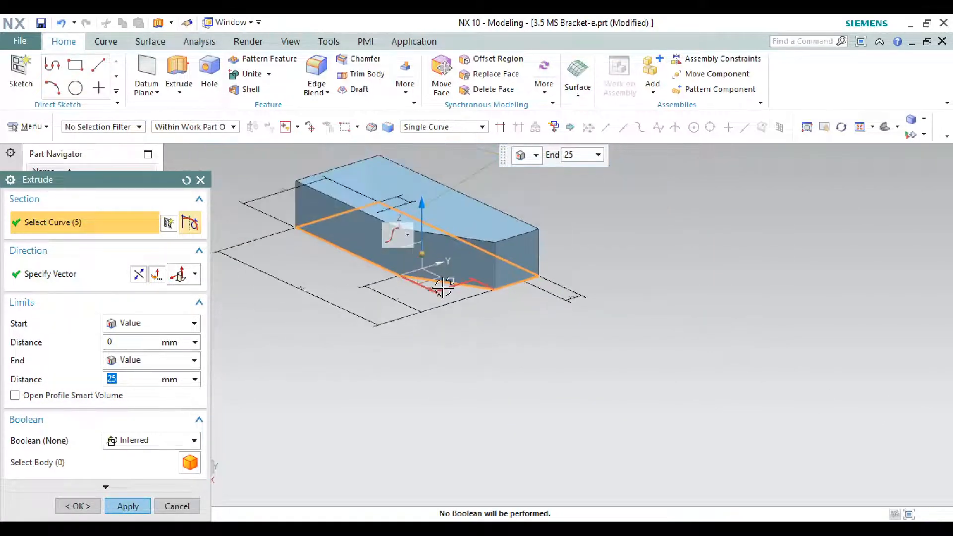
Step: Reverse the extrusion downward, check the plate thickness in the reference drawing, and extrude the five-curve base outline 10 mm
left_click(139, 275)
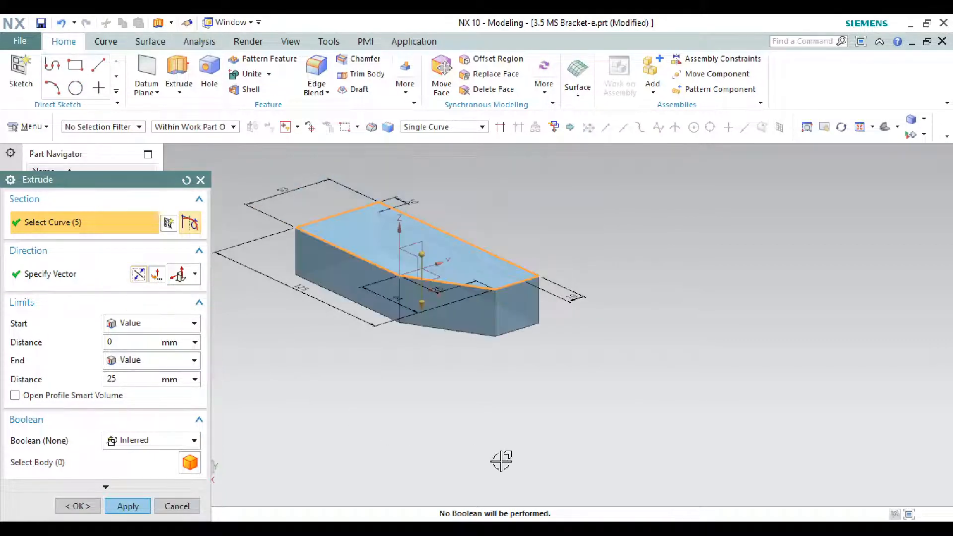
key("alt+Tab")
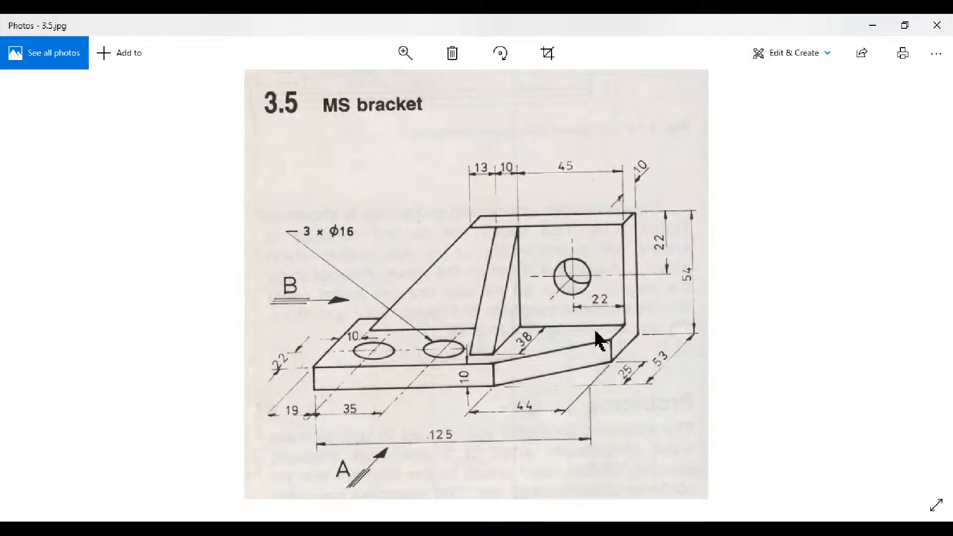
left_click(873, 25)
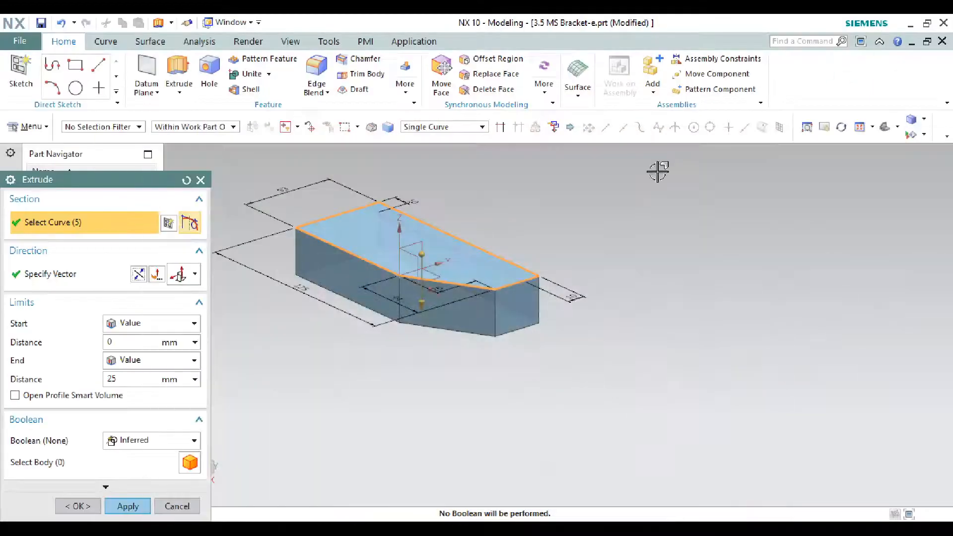
left_click(105, 379)
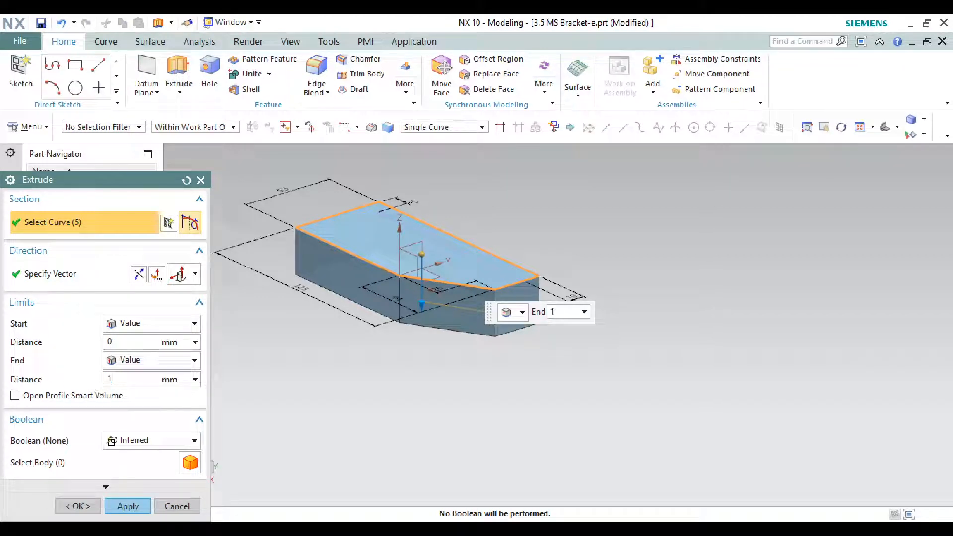
key("Return")
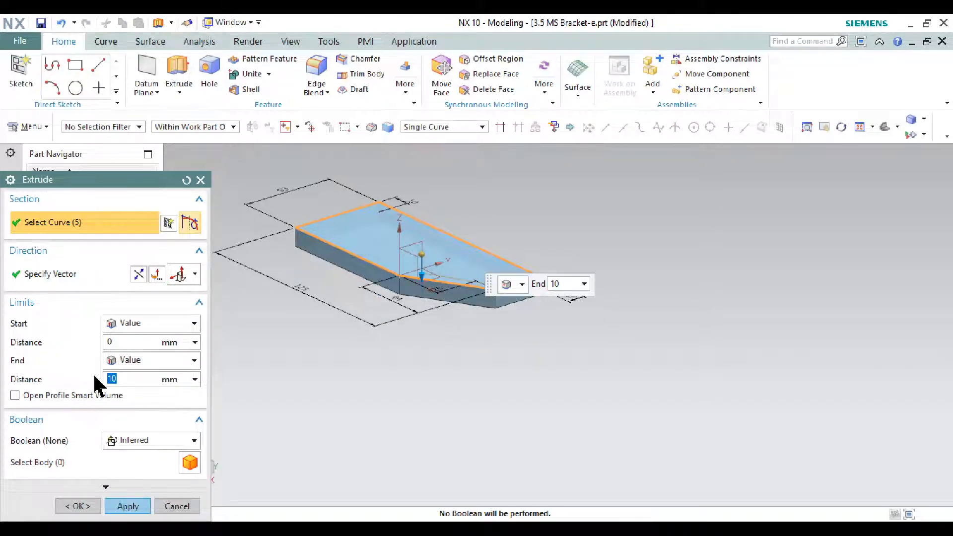
left_click(133, 507)
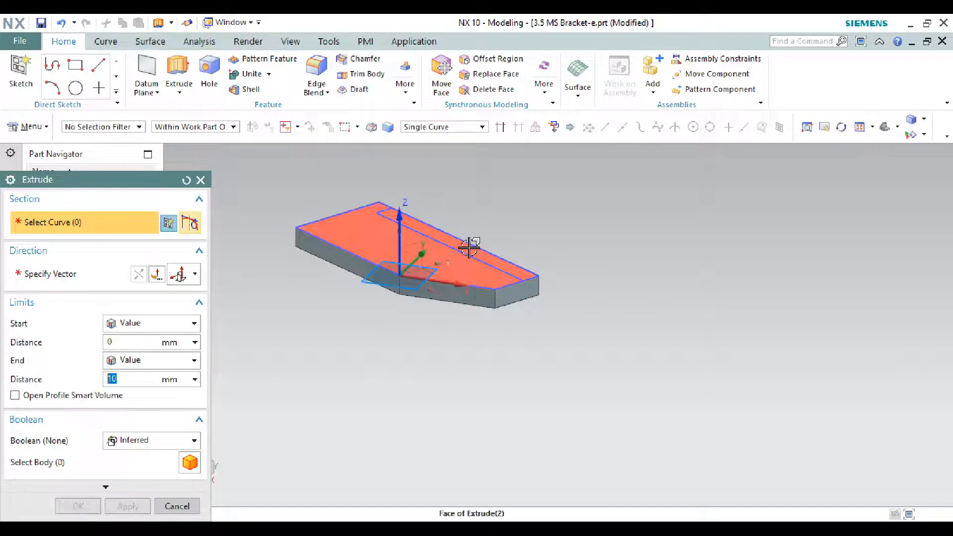
scroll(459, 238, "up", 3)
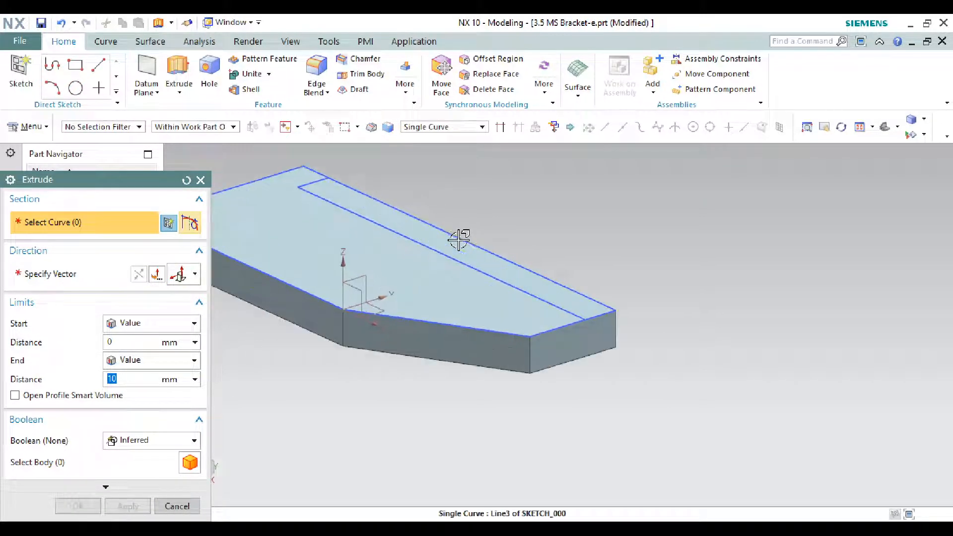
left_click(322, 178)
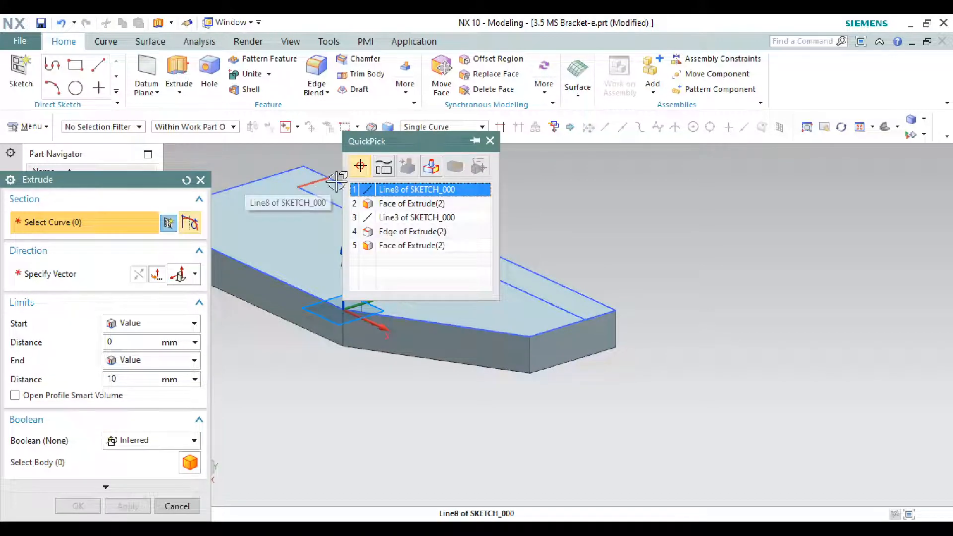
left_click(392, 186)
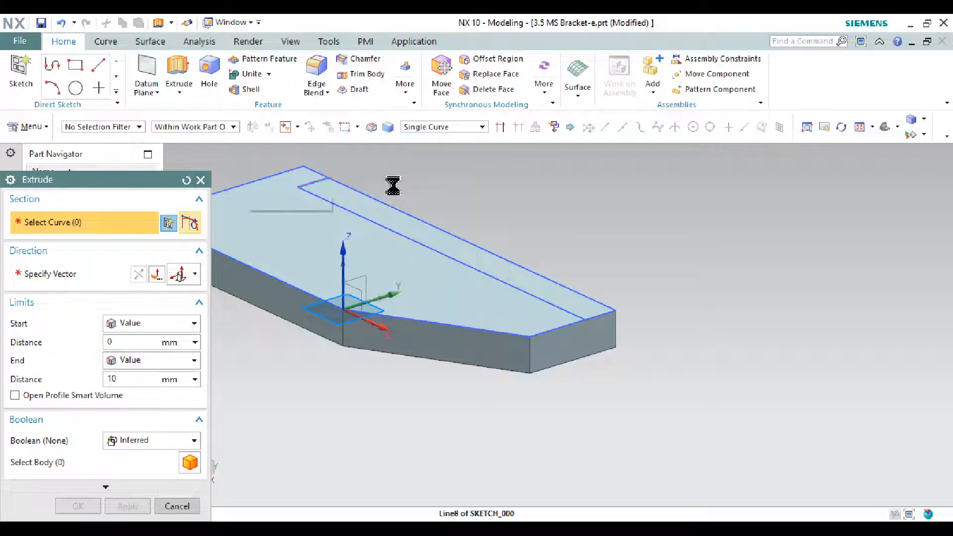
left_click(362, 216)
scroll(613, 338, "up", 2)
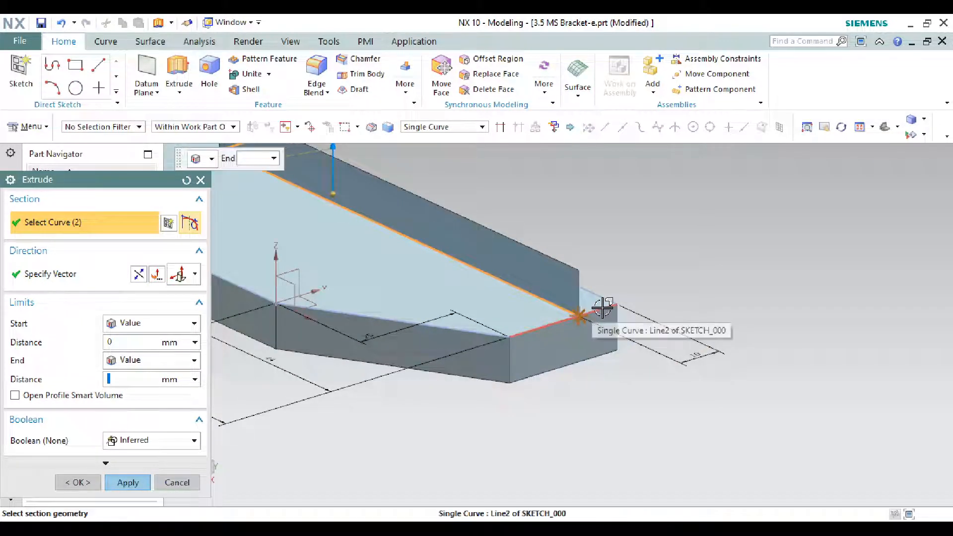
left_click(603, 309)
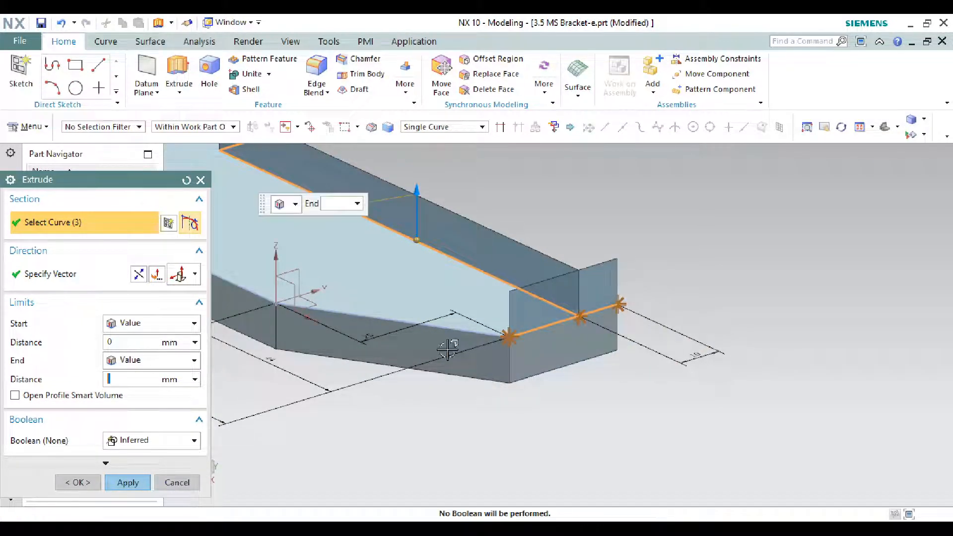
left_click(201, 180)
scroll(551, 285, "down", 3)
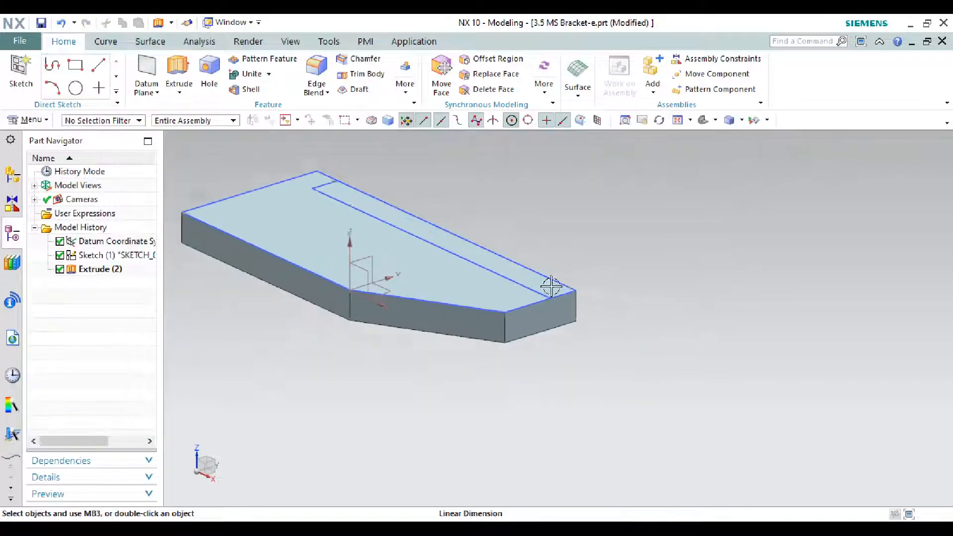
Step: Create a new sketch on the top face of the base plate
scroll(550, 276, "up", 2)
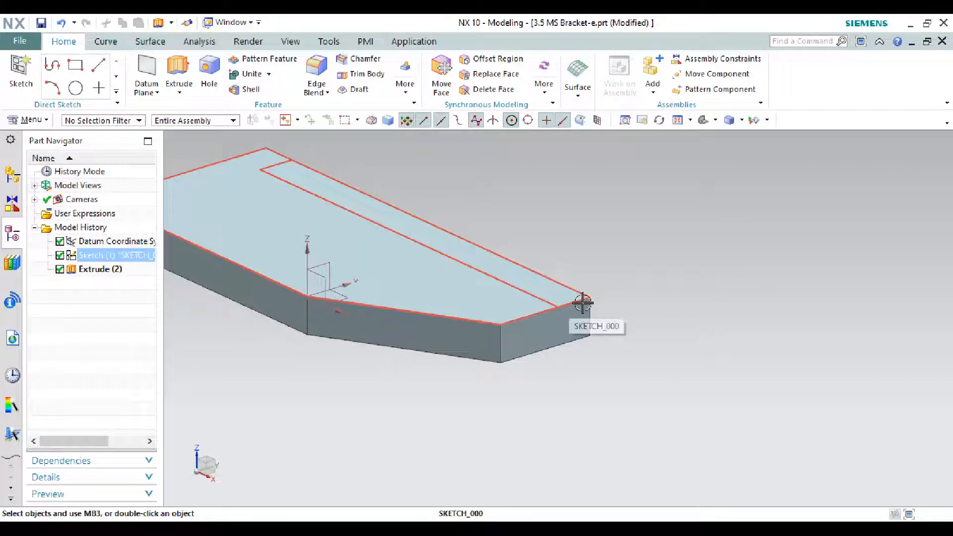
left_click(20, 69)
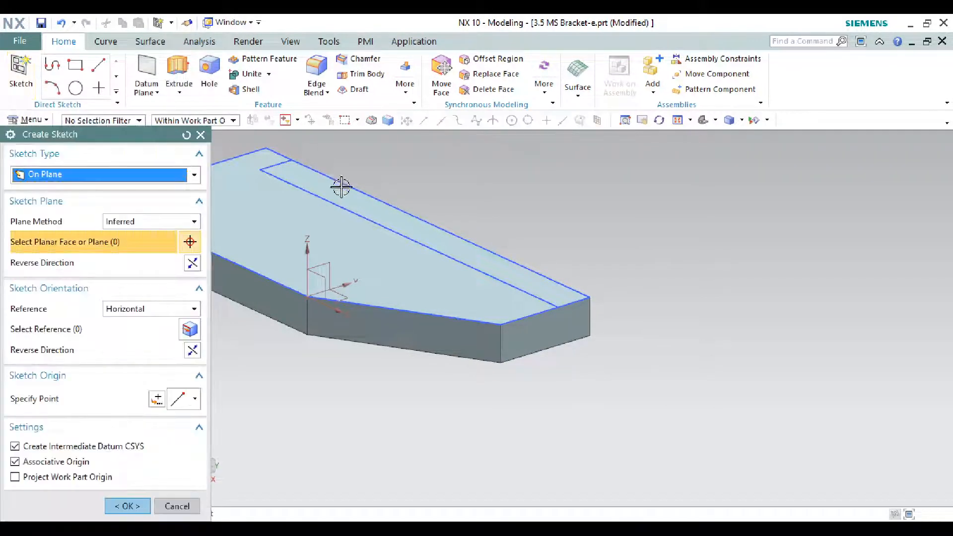
left_click(344, 203)
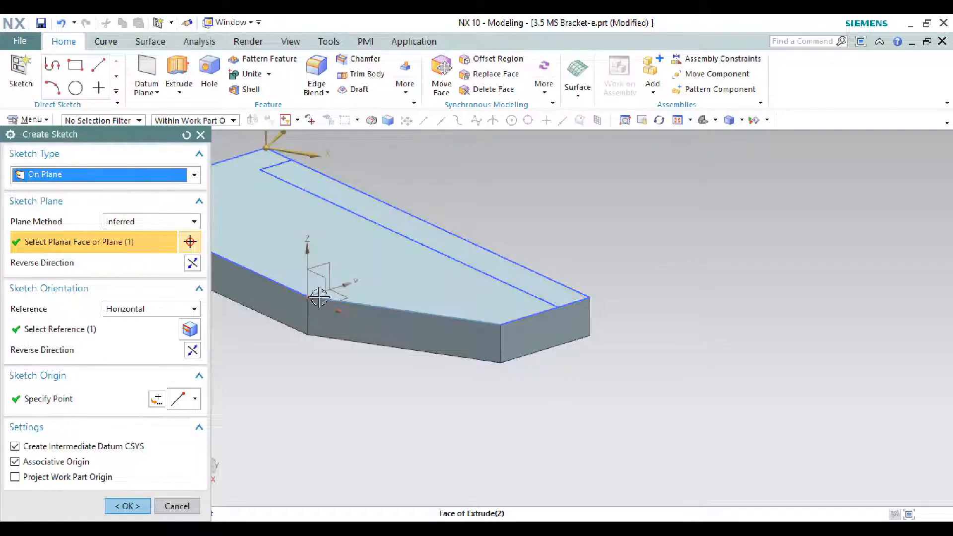
left_click(142, 506)
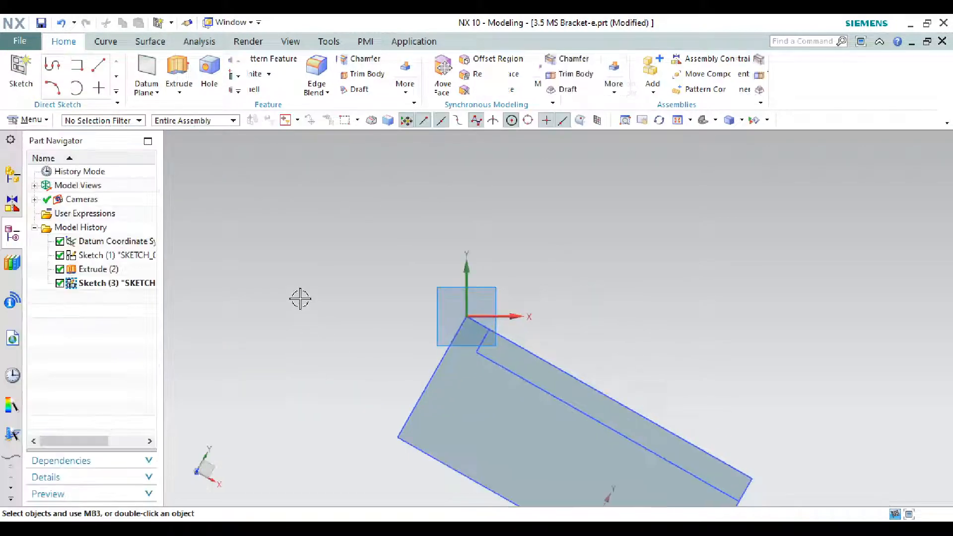
Step: Project the long inner line and the short line at its end from the first sketch into the new sketch
left_click(238, 92)
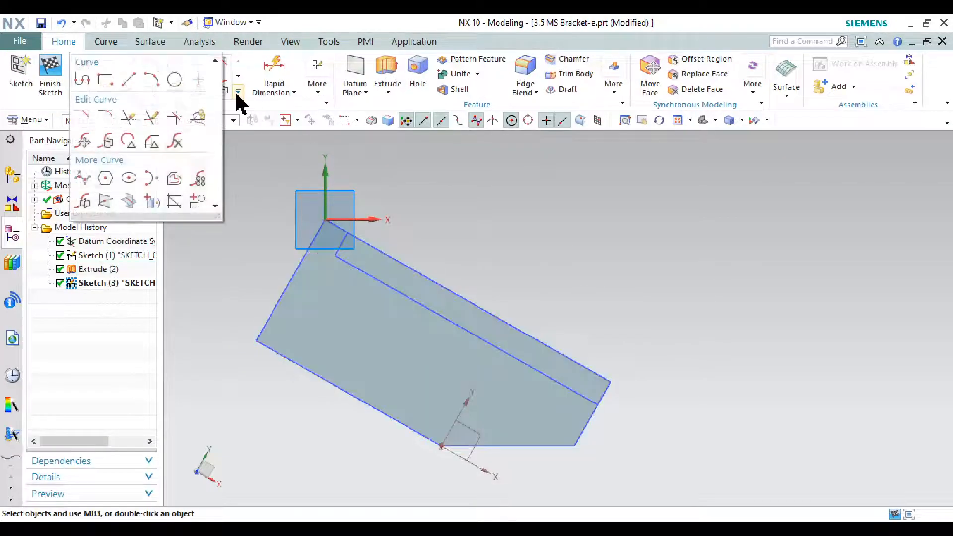
left_click(152, 205)
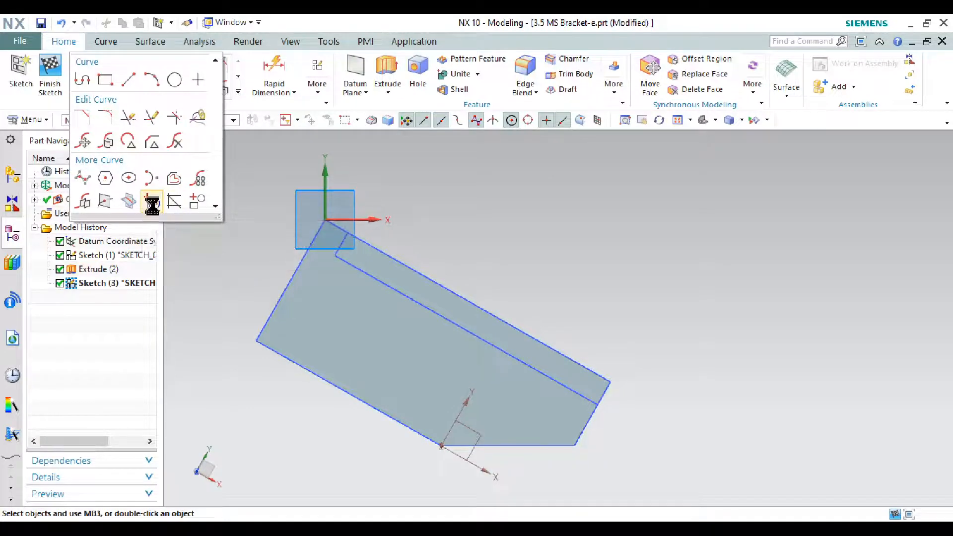
left_click(387, 284)
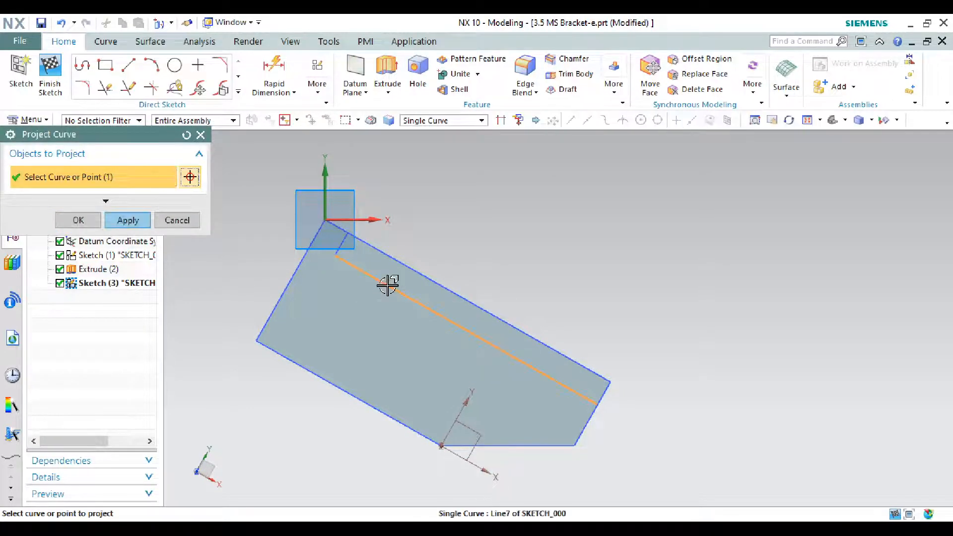
scroll(346, 253, "up", 5)
left_click(334, 223)
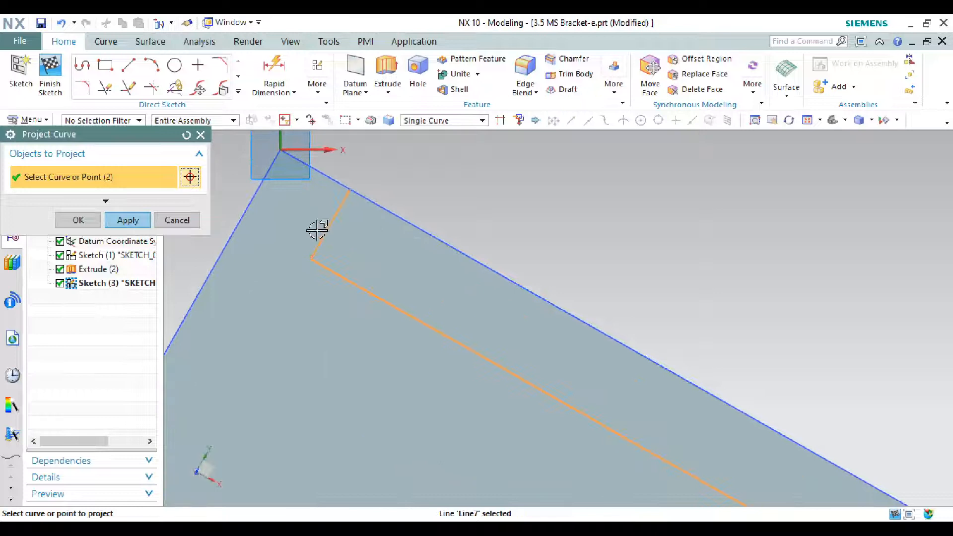
left_click(133, 222)
left_click(184, 220)
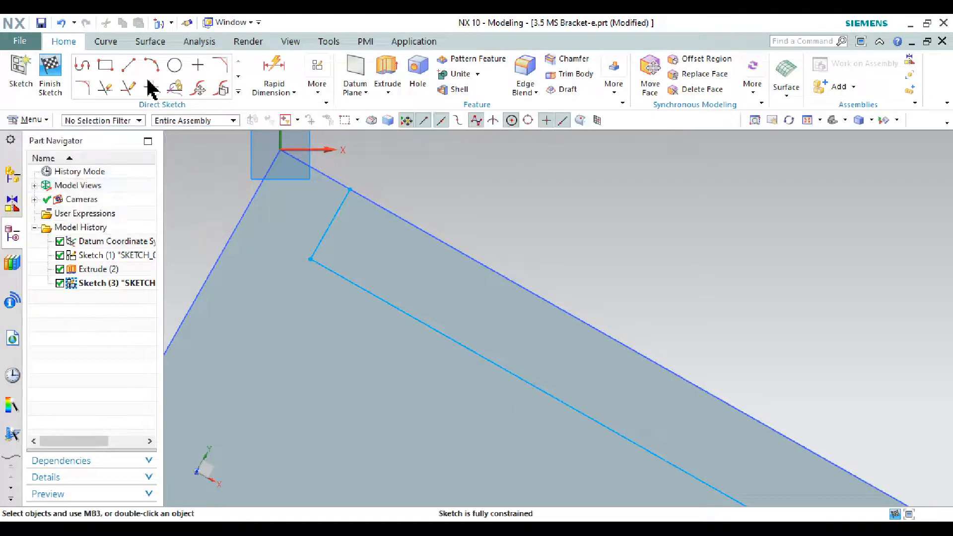
Step: Draw a line along the plate's back edge from the projected short line's outer end to the far corner
left_click(132, 68)
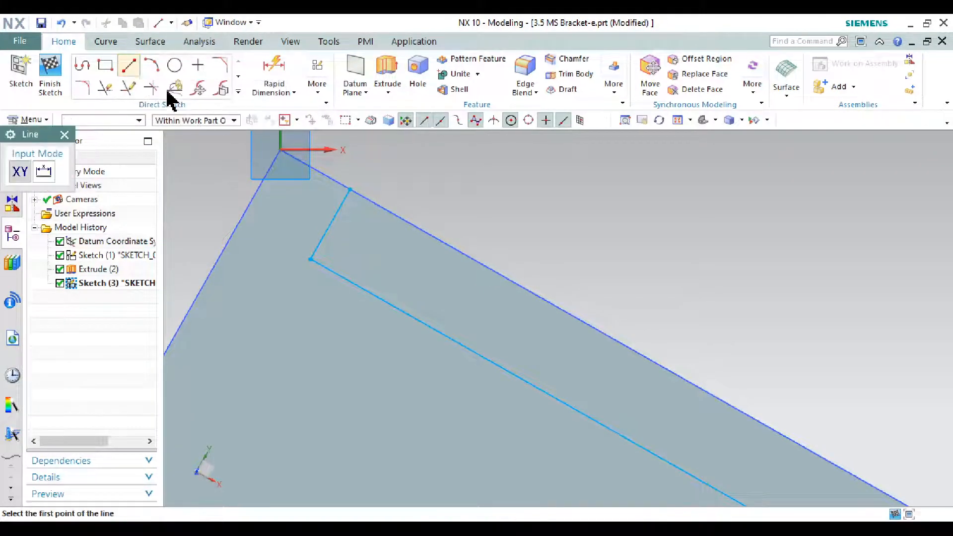
scroll(348, 186, "up", 4)
left_click(352, 185)
scroll(240, 219, "down", 4)
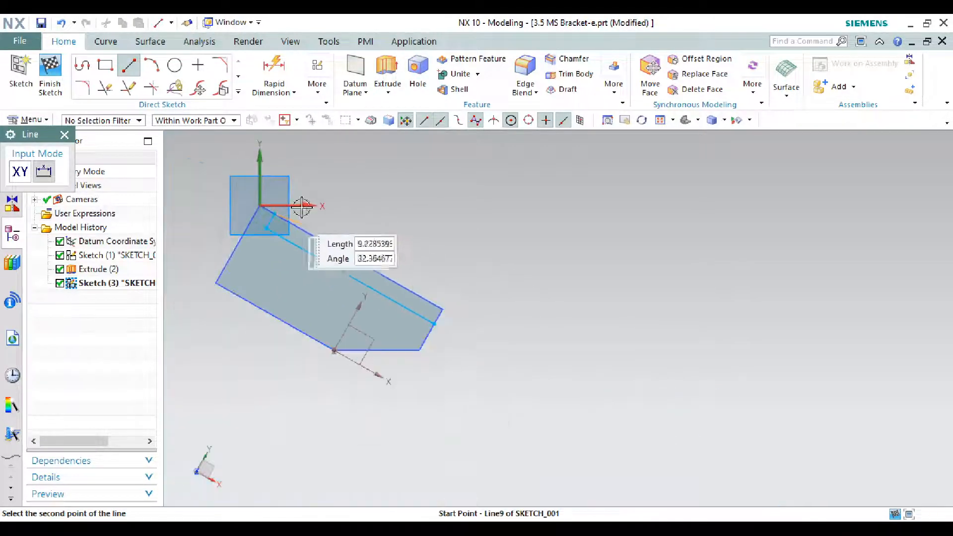
scroll(426, 305, "up", 5)
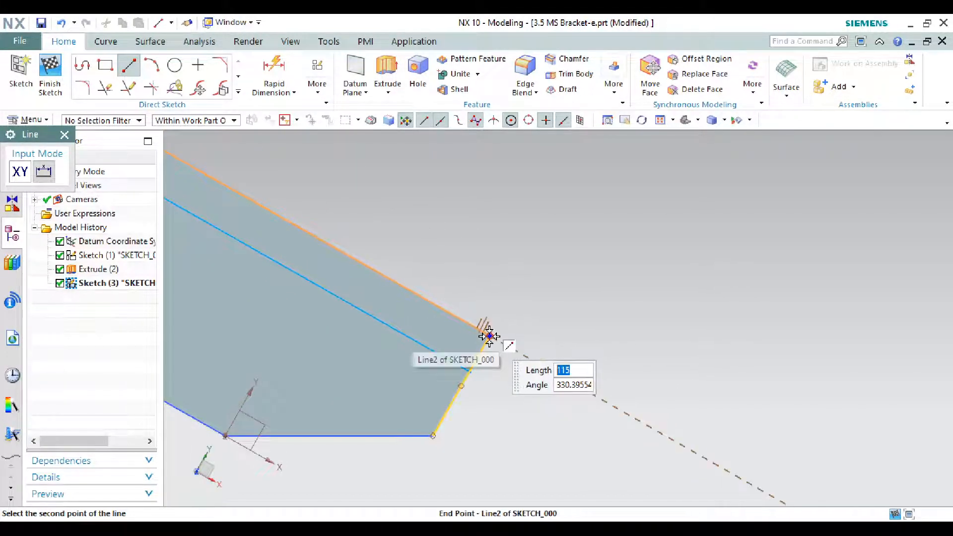
left_click(488, 339)
Step: Close the strip outline with a line from the back corner to the end of the projected long line, and finish the sketch
left_click(130, 66)
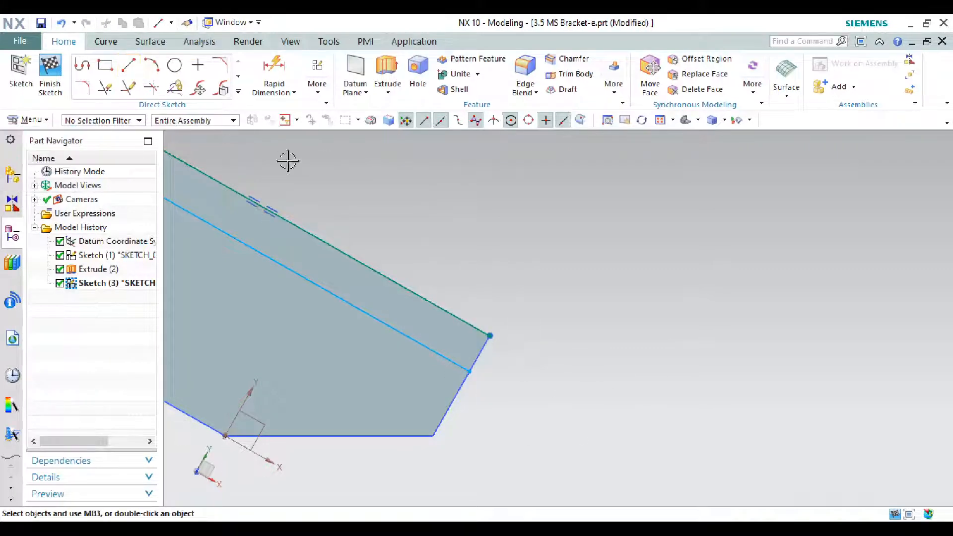
left_click(129, 66)
scroll(454, 328, "up", 2)
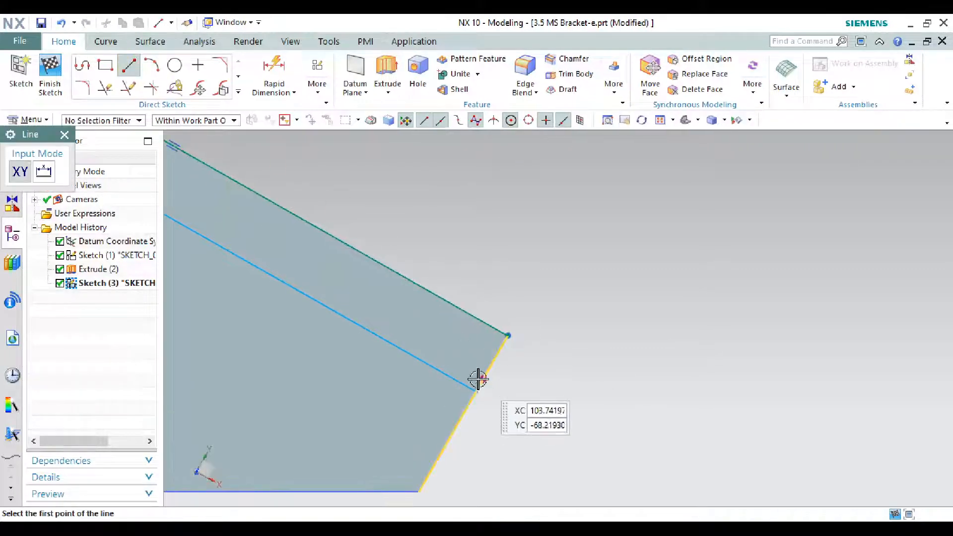
scroll(476, 389, "up", 3)
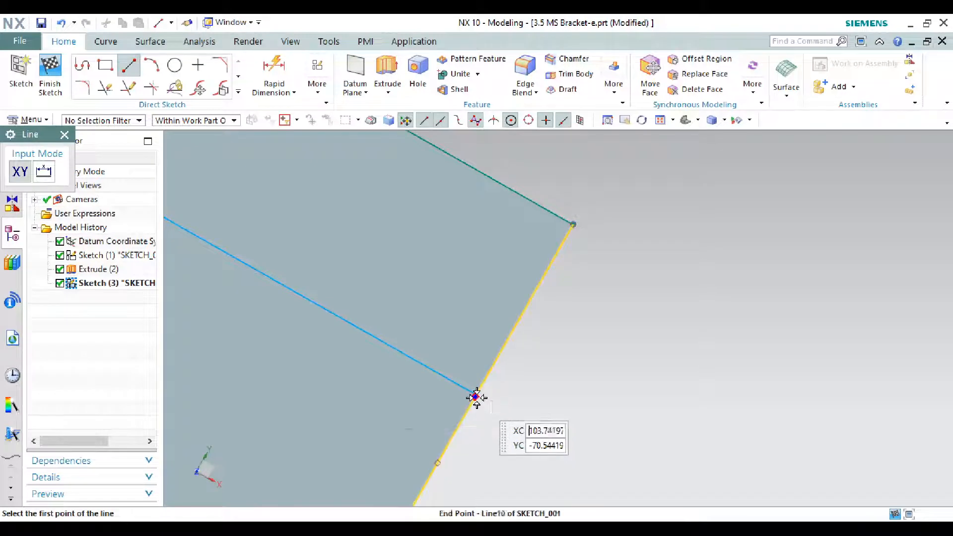
left_click(572, 224)
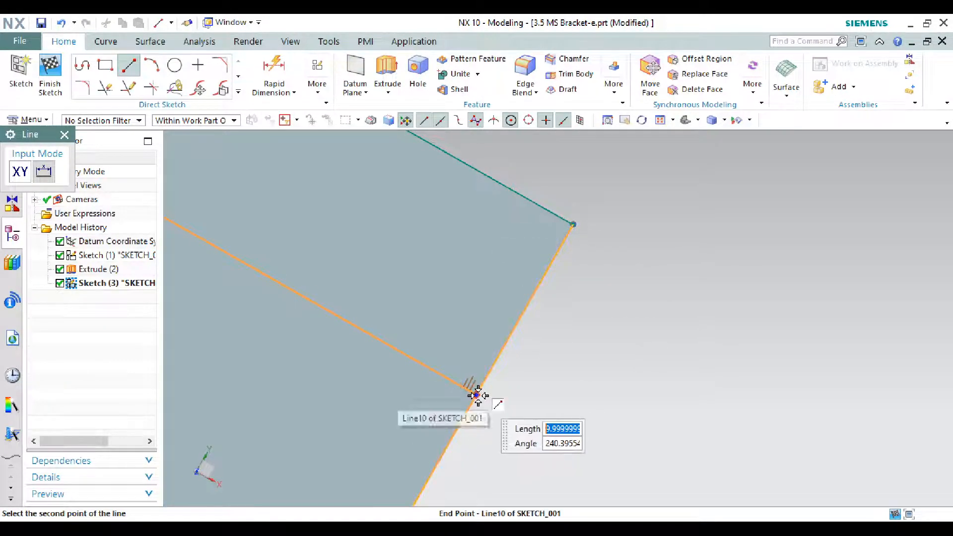
left_click(476, 395)
left_click(50, 69)
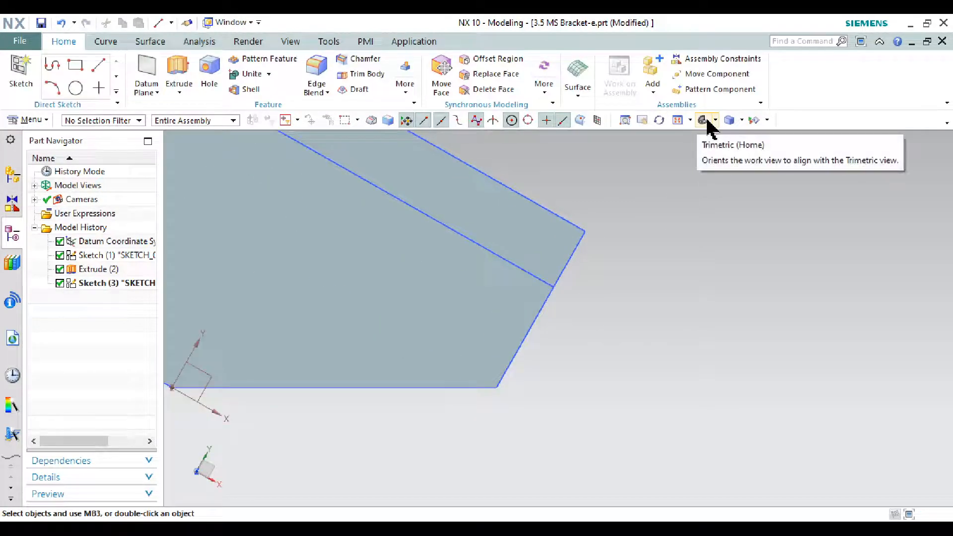
Step: Start an Extrude of the strip outline, selecting its back, end, long inner and short closing lines from the second sketch as section
left_click(703, 121)
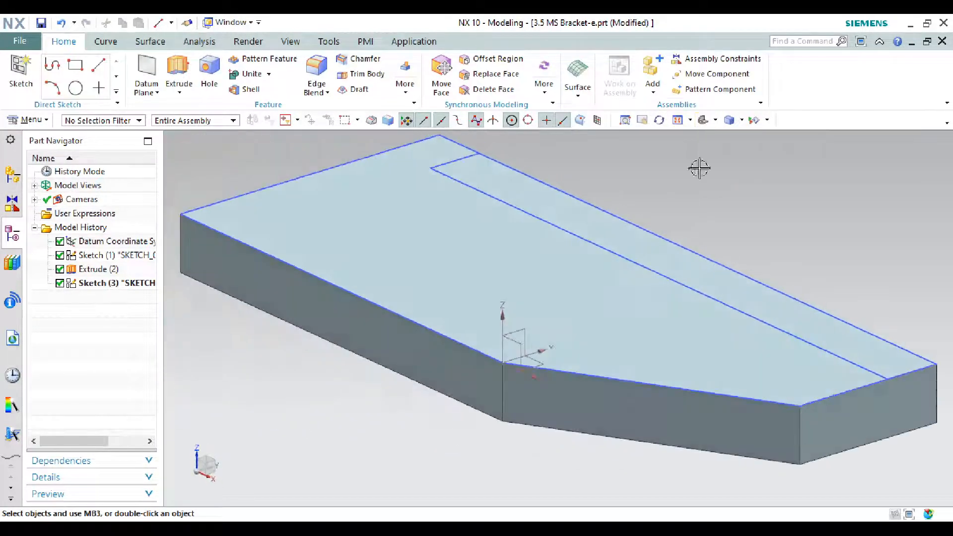
left_click(177, 69)
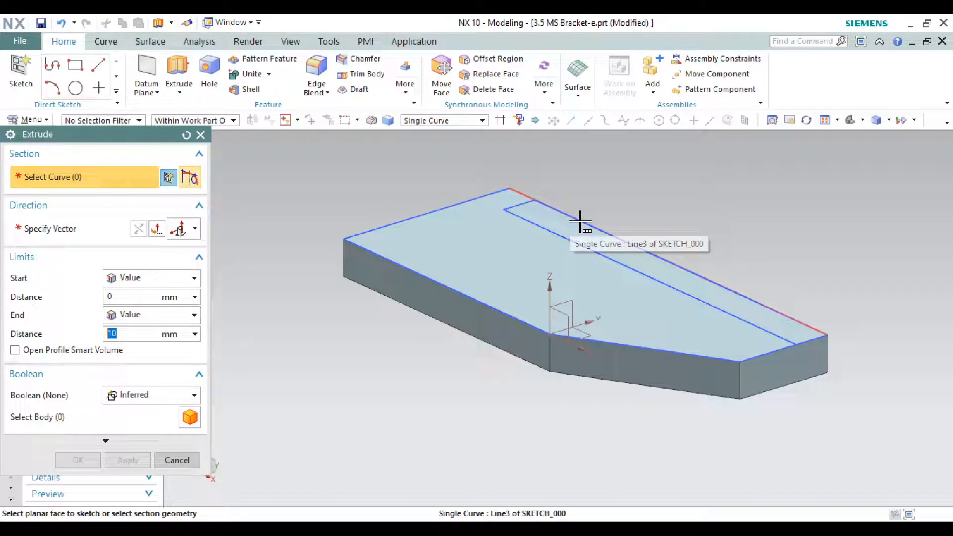
left_click(580, 219)
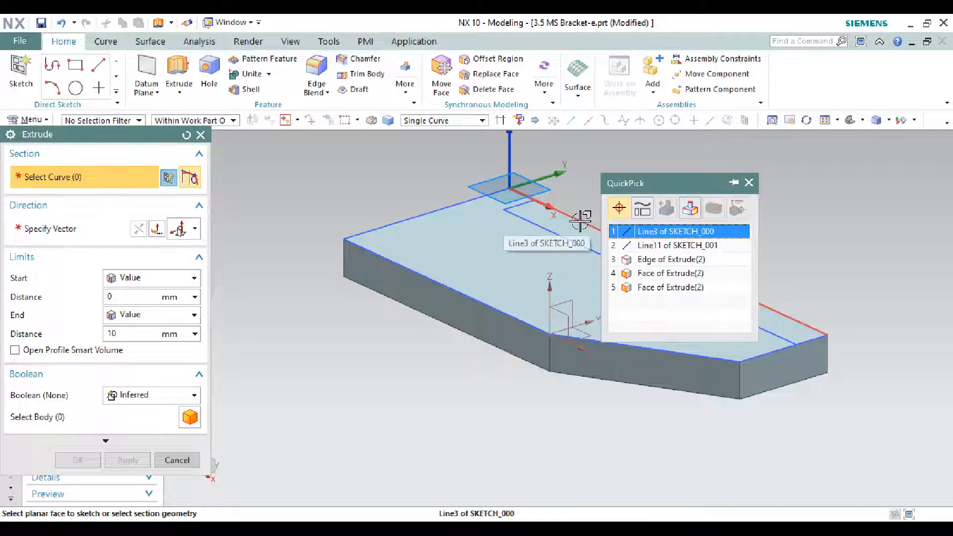
left_click(660, 249)
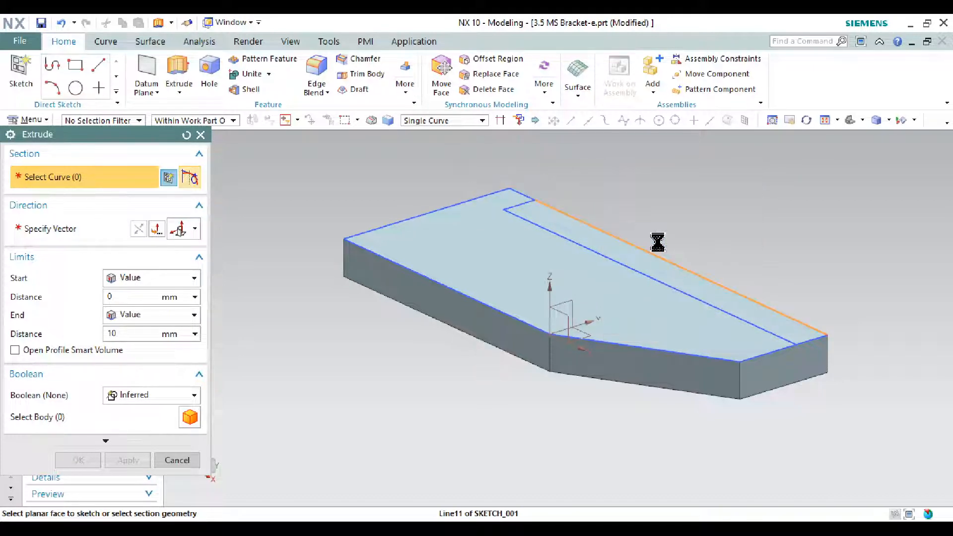
scroll(843, 359, "up", 2)
scroll(843, 360, "up", 3)
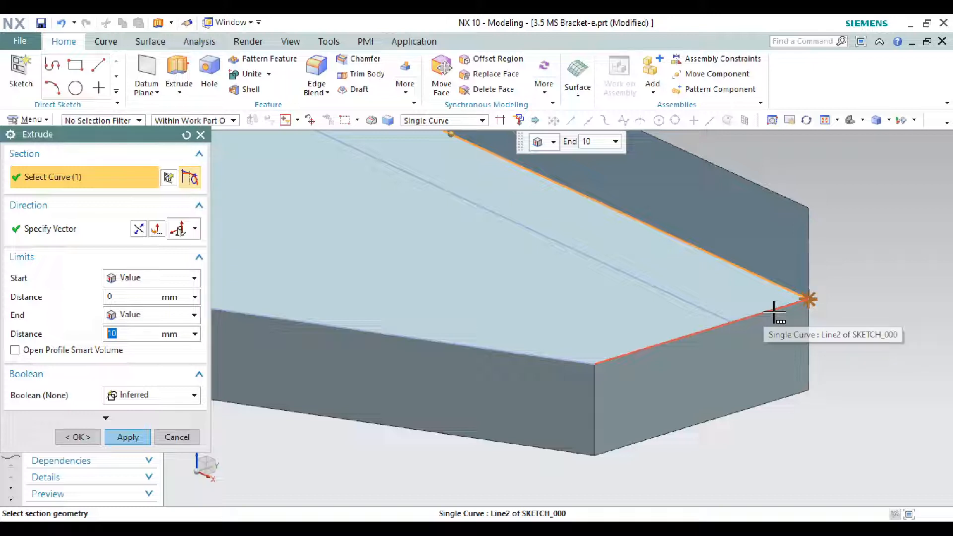
left_click(775, 313)
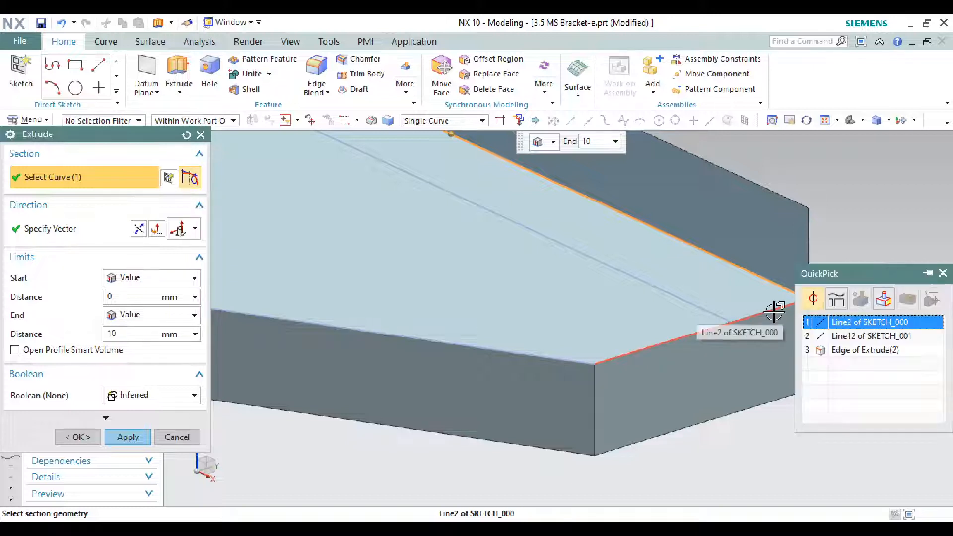
left_click(841, 337)
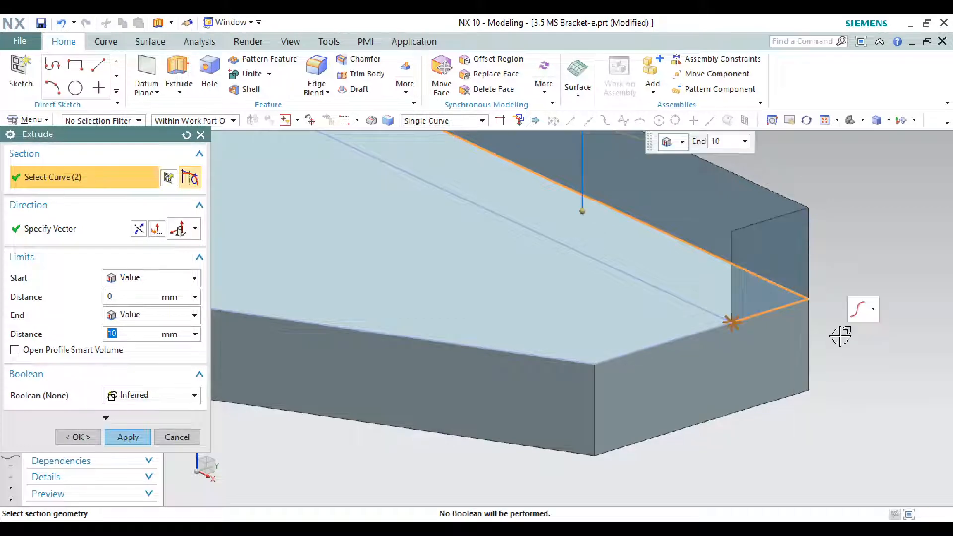
left_click(706, 305)
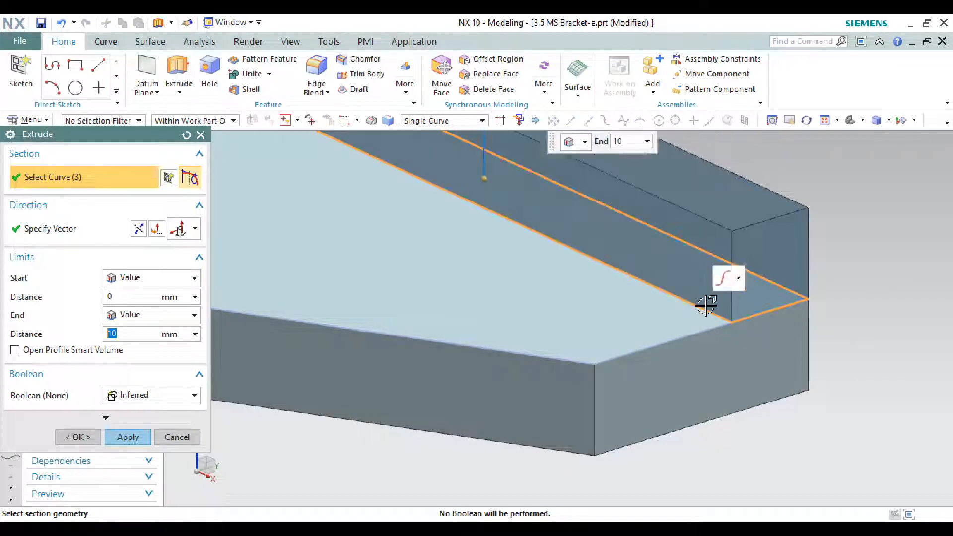
scroll(706, 312, "down", 3)
middle_click_drag(404, 214, 438, 258)
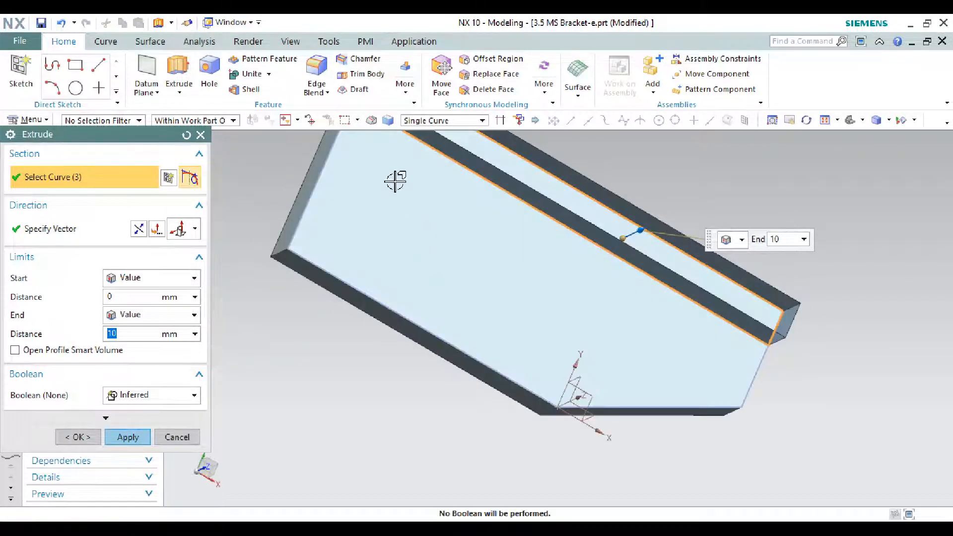
scroll(350, 155, "up", 5)
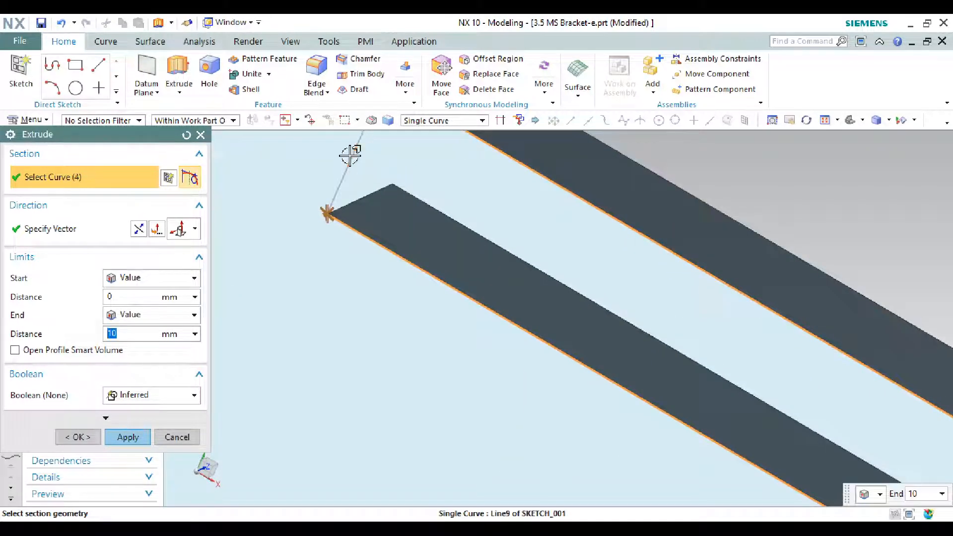
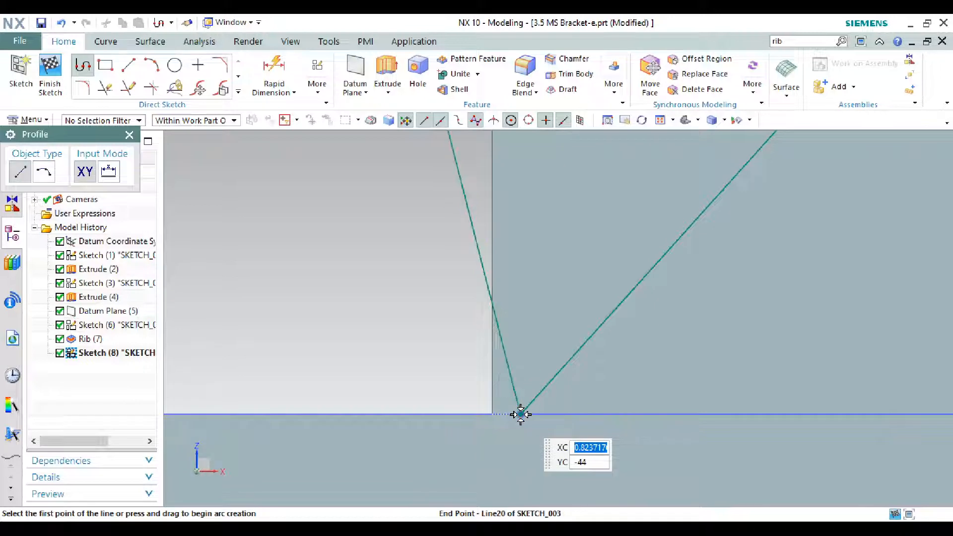
key("a")
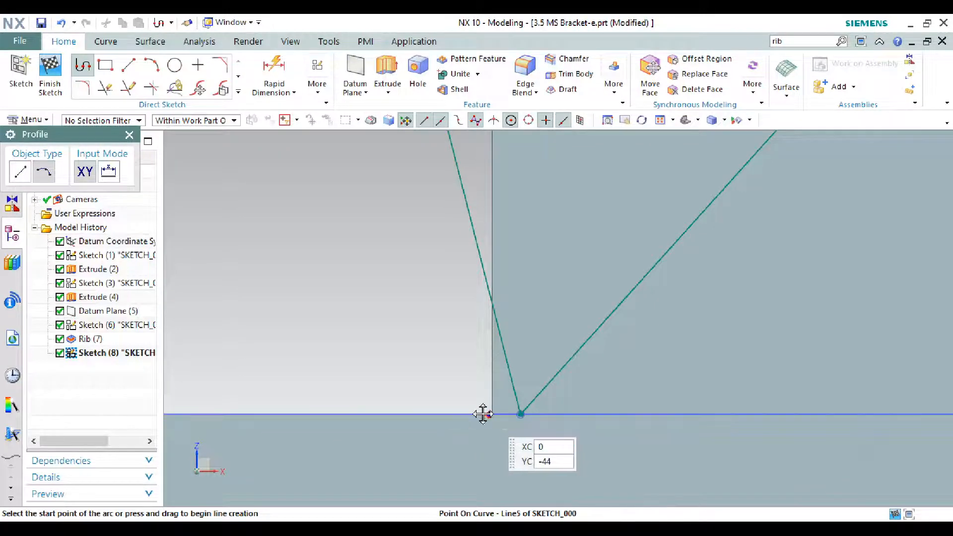
left_click(492, 415)
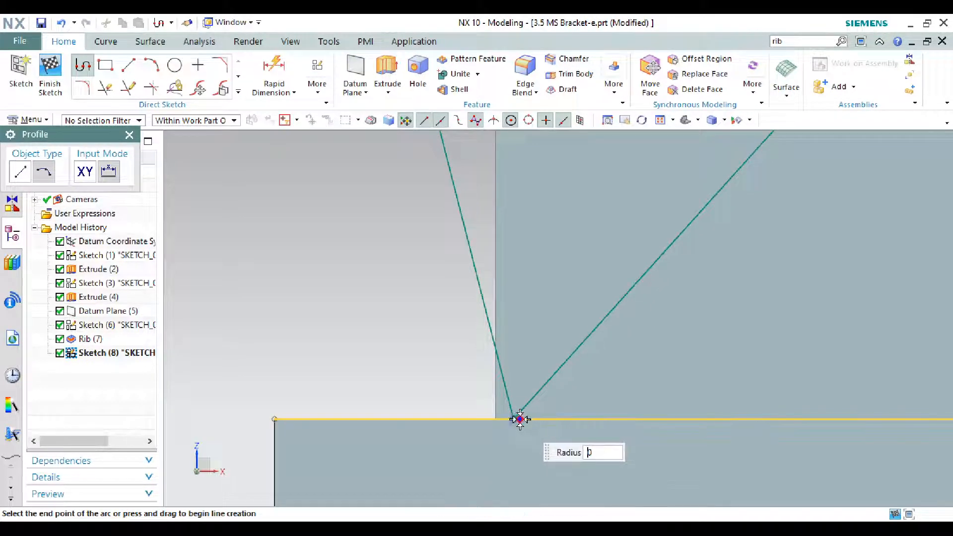
right_click(395, 324)
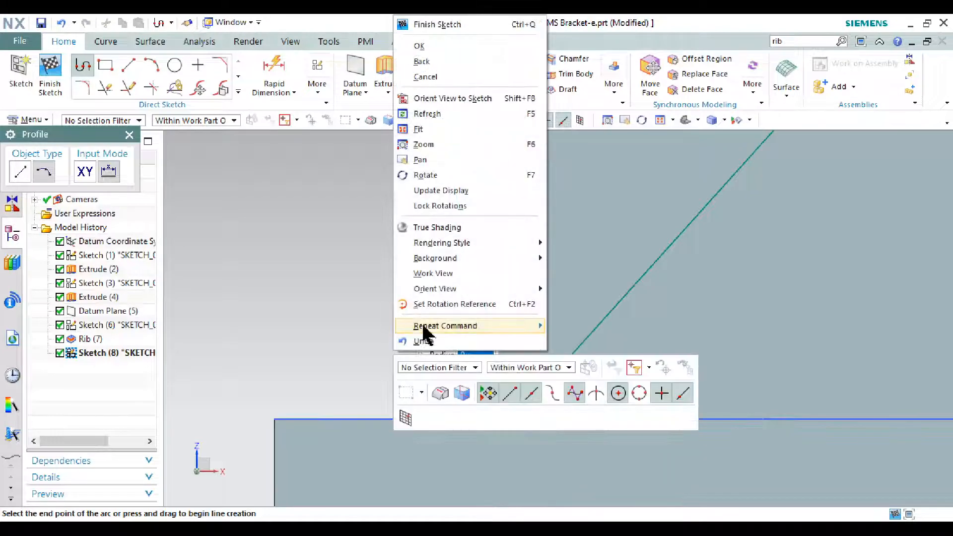
left_click(441, 47)
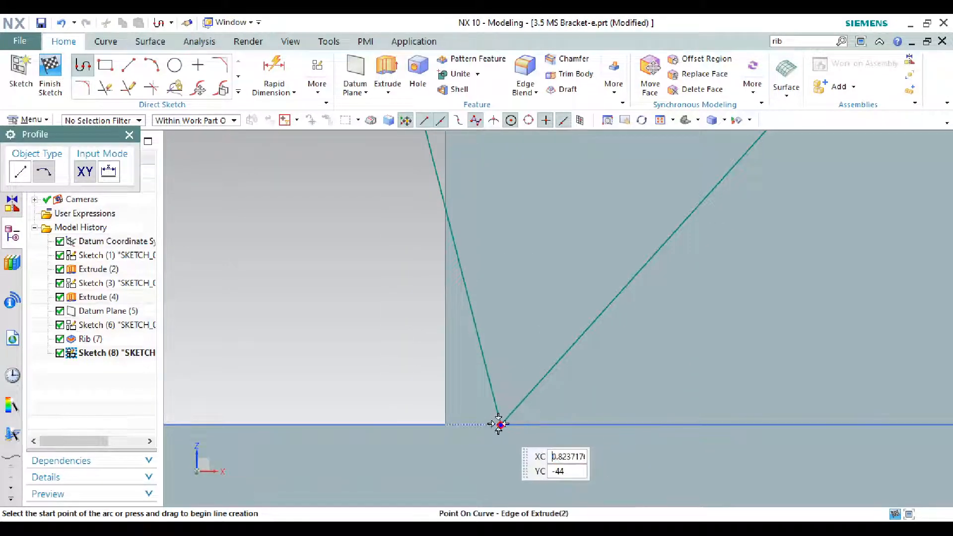
left_click(444, 402)
left_click_drag(503, 425, 440, 409)
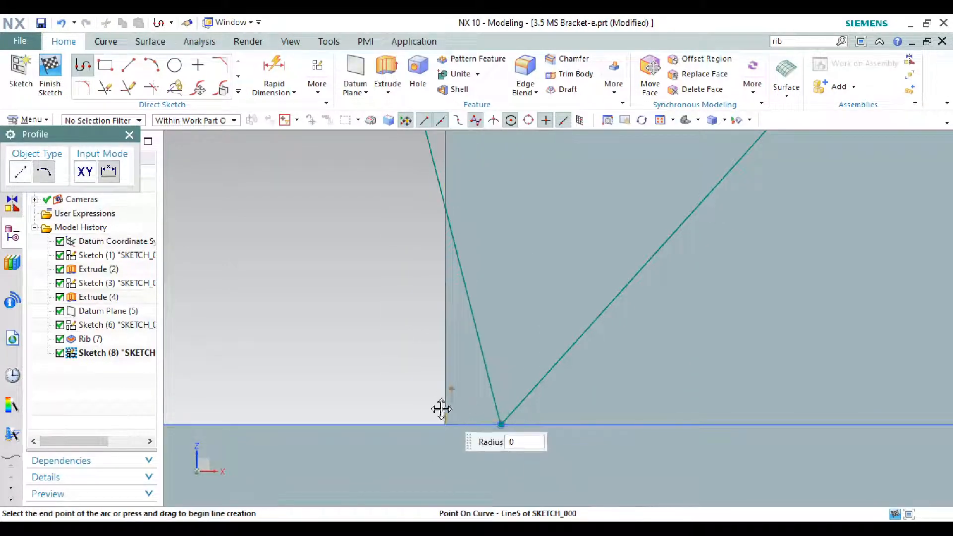
key("Escape")
key("Escape")
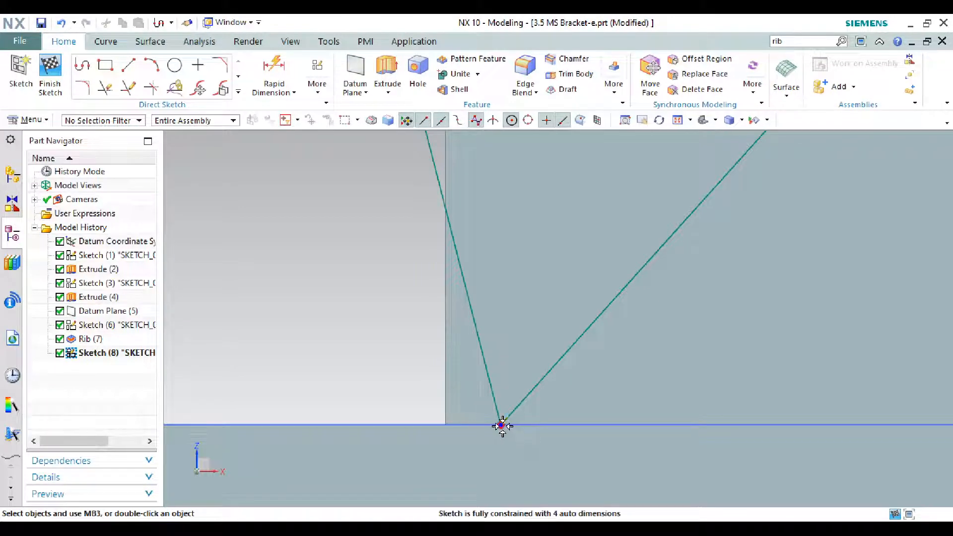
Step: Make the triangle's lower vertex coincident with the lower endpoint of the upright plate's outer vertical edge
left_click(446, 425)
key("Escape")
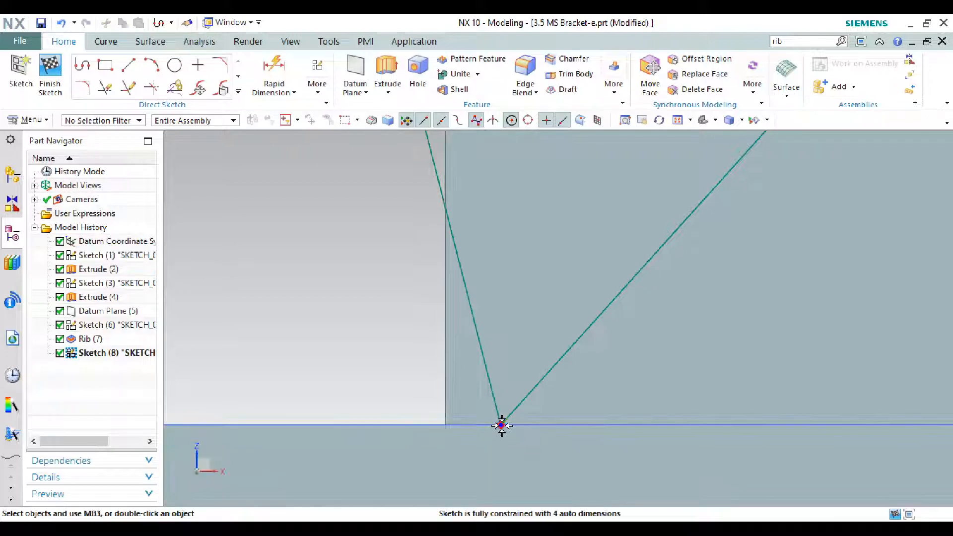
left_click(448, 425)
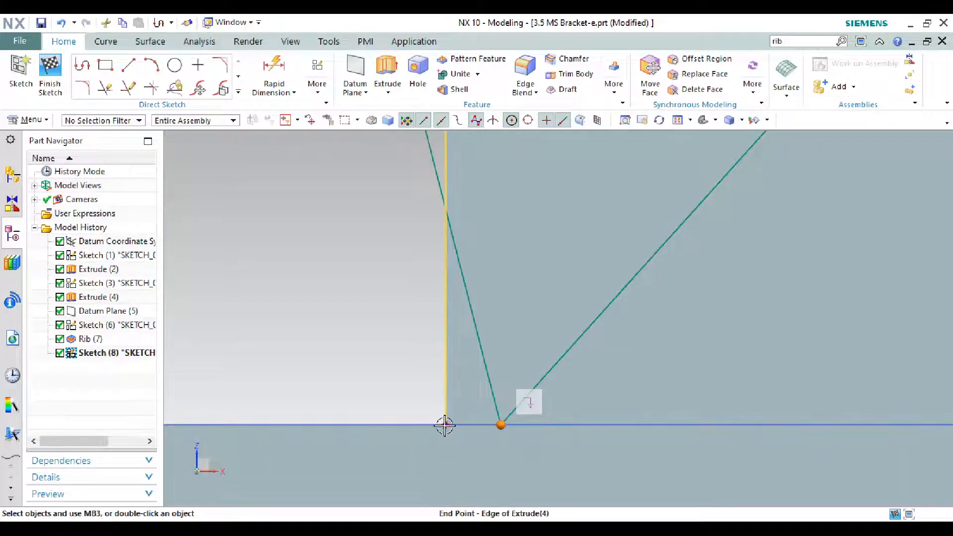
key("Escape")
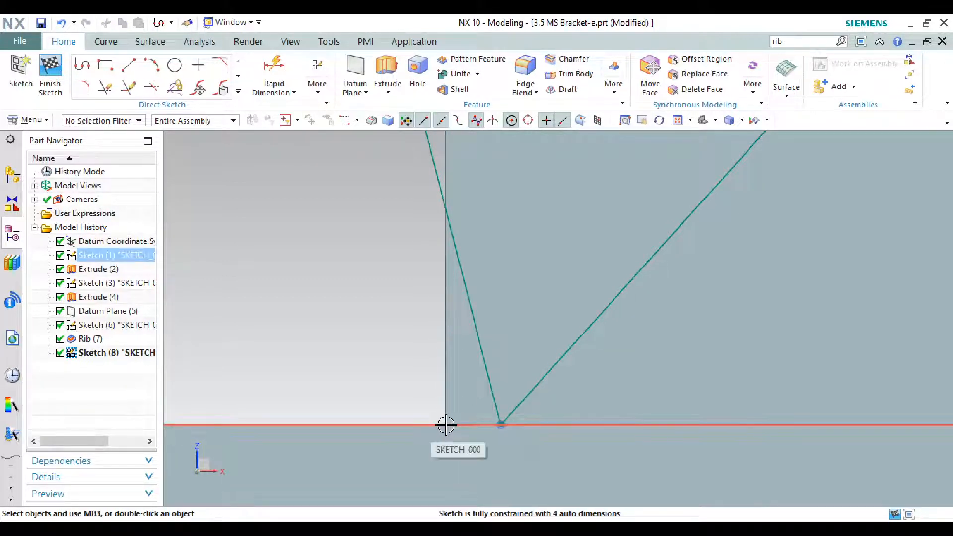
left_click(454, 429)
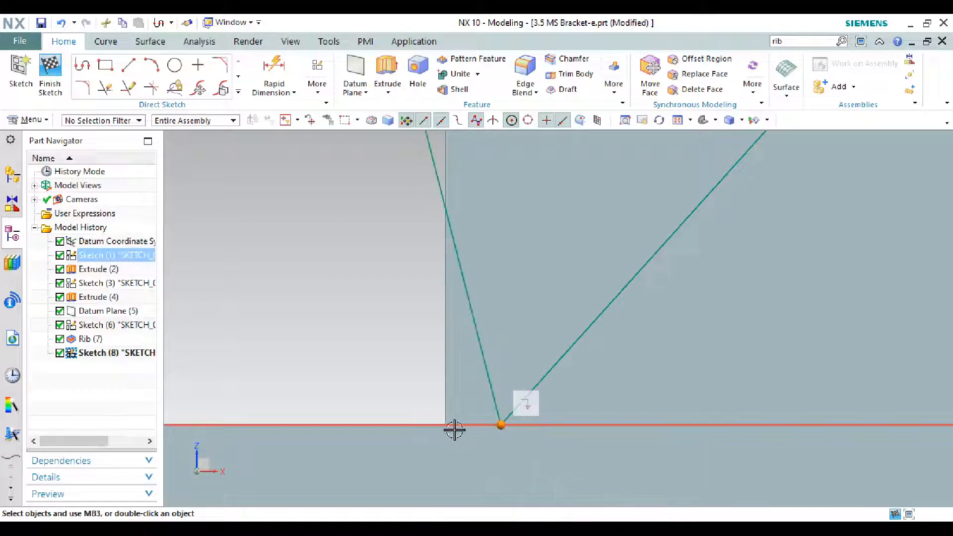
key("Escape")
left_click(445, 421)
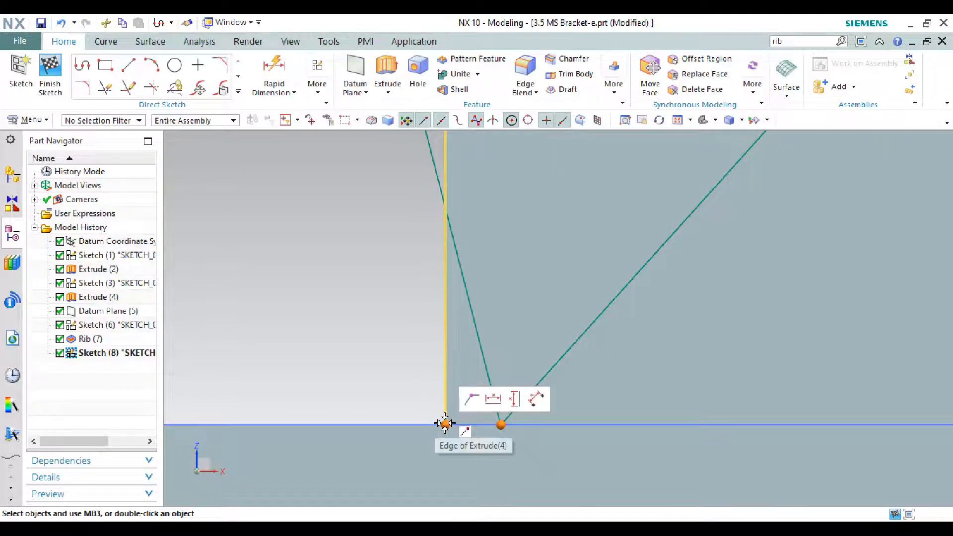
left_click(473, 400)
Step: Align the triangle's top line with the upright plate's top edge and make its outer corner coincident with the plate's upper corner
middle_click_drag(472, 389, 330, 432, "shift")
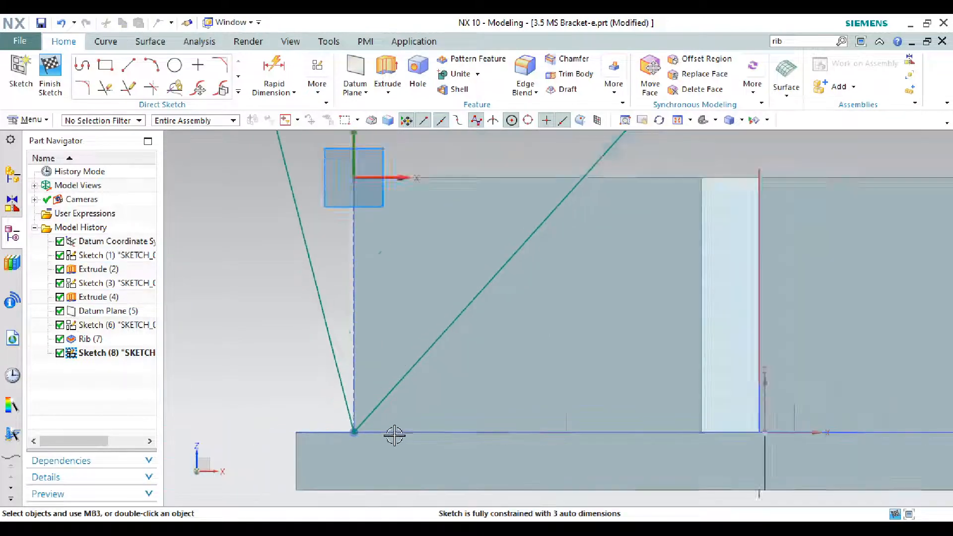
scroll(447, 329, "down", 5)
scroll(451, 304, "up", 2)
scroll(451, 304, "down", 2)
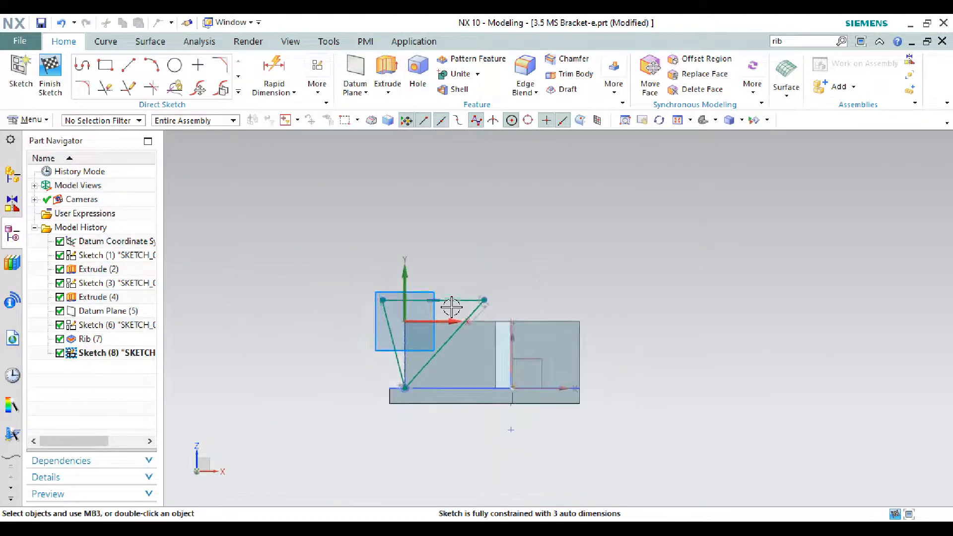
scroll(453, 312, "up", 4)
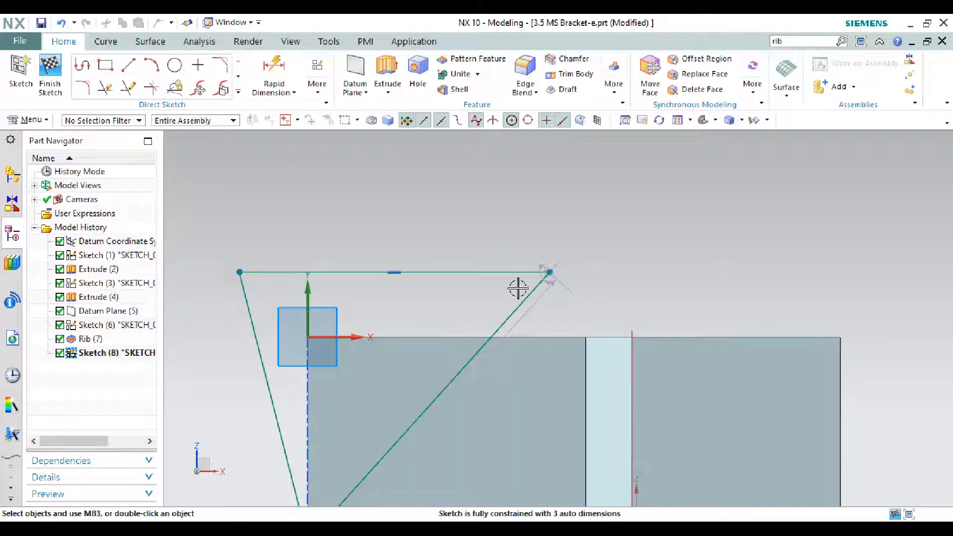
left_click_drag(507, 272, 508, 336)
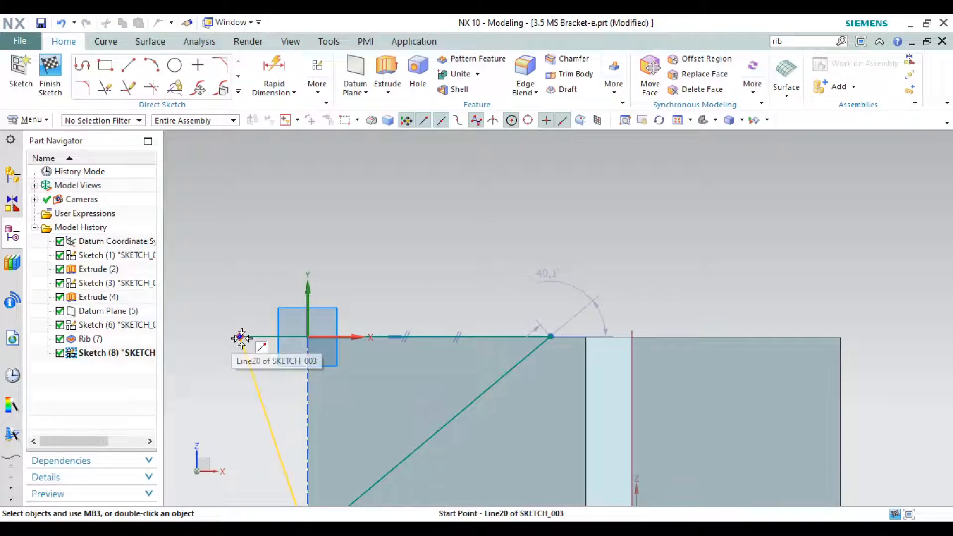
left_click(307, 337)
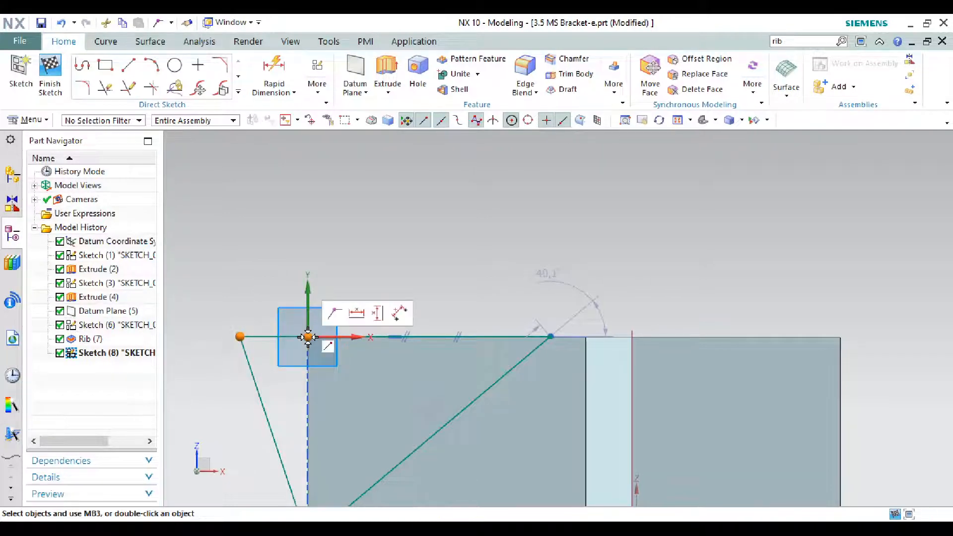
left_click(337, 315)
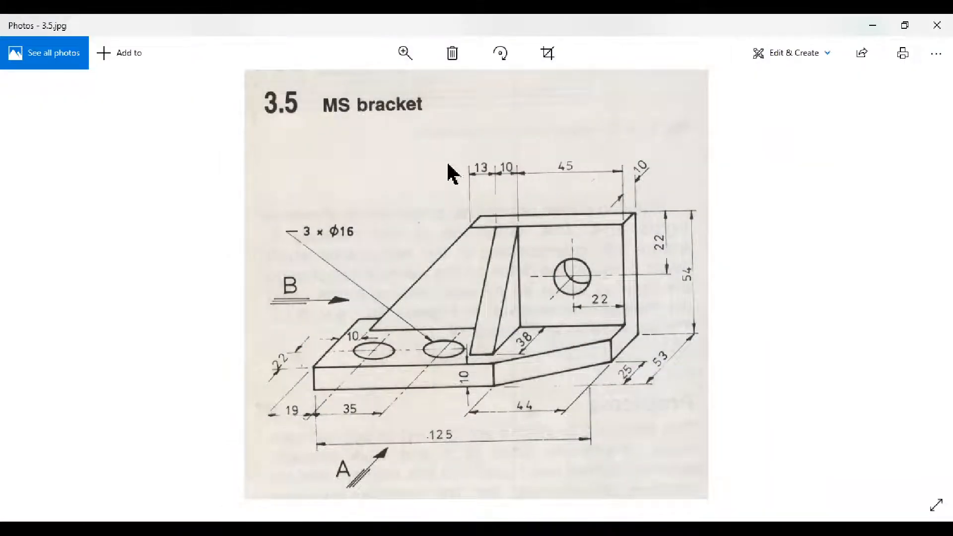
Step: Return from the reference drawing to NX and dimension the triangle's inner top vertex 13 mm from the rib's near side
left_click(874, 25)
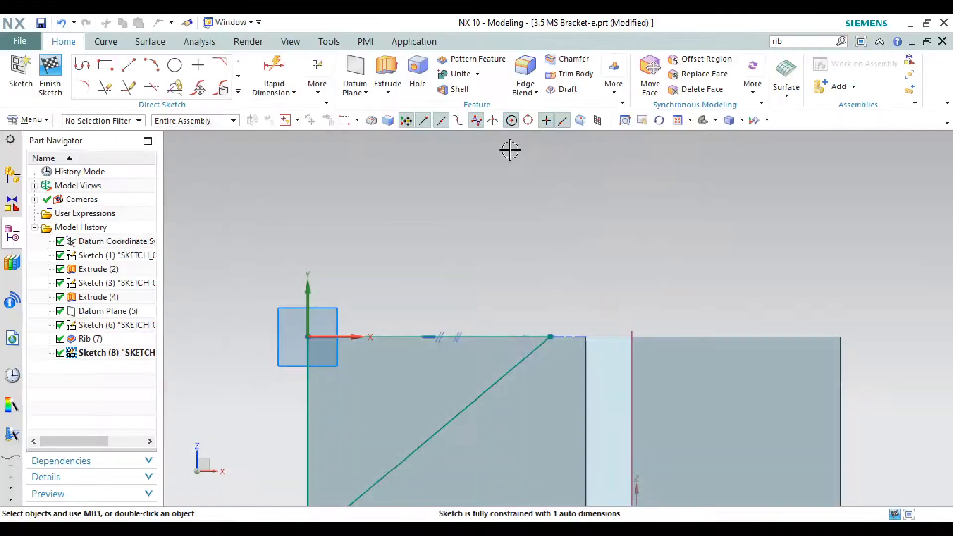
scroll(608, 342, "up", 4)
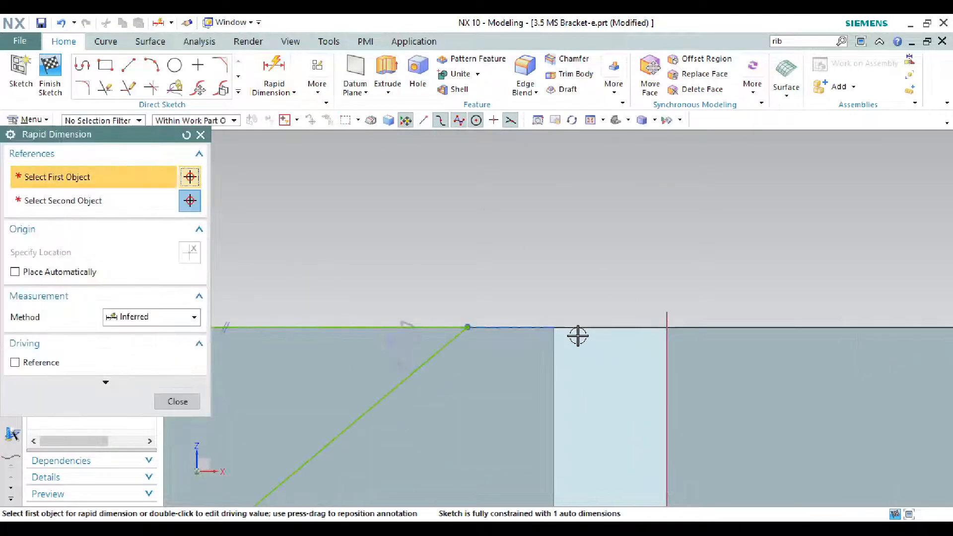
left_click(511, 326)
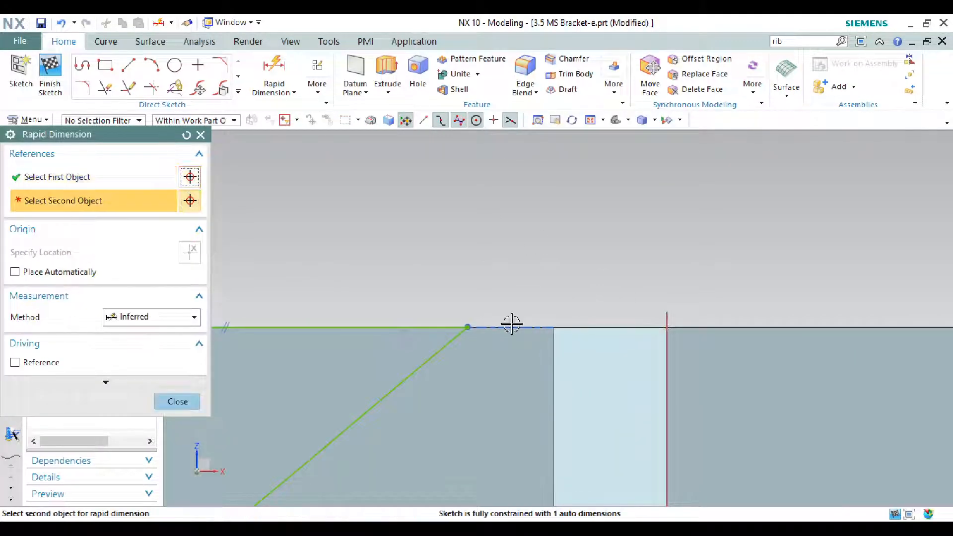
left_click(467, 327)
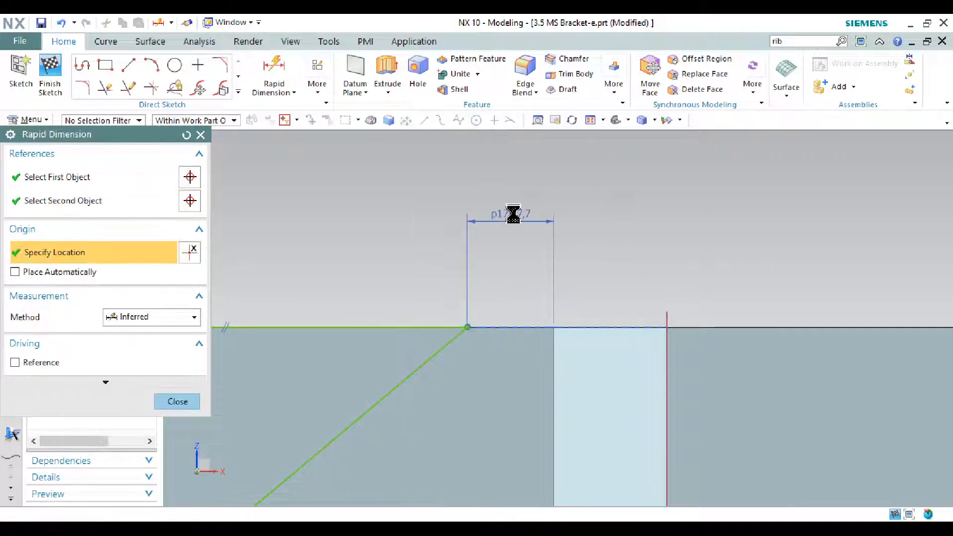
left_click(514, 214)
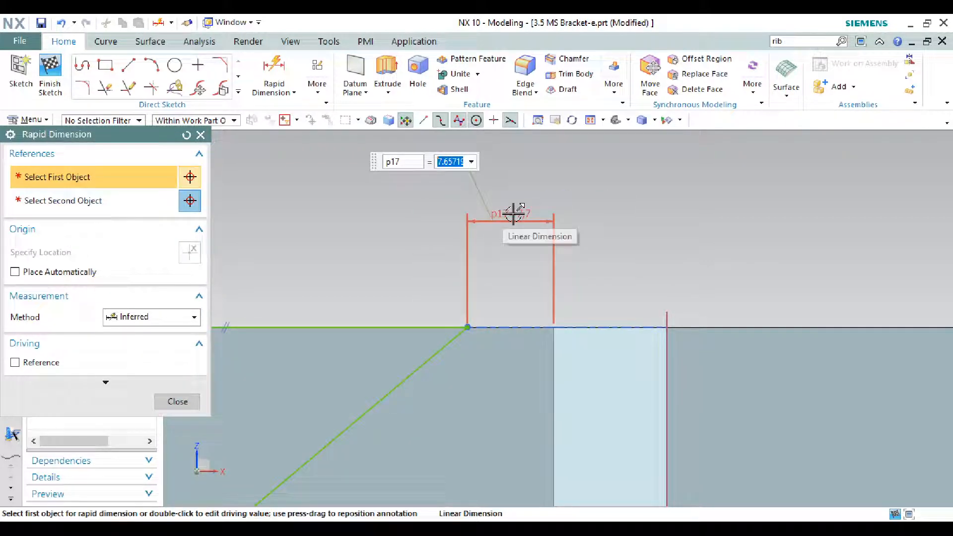
key("Return")
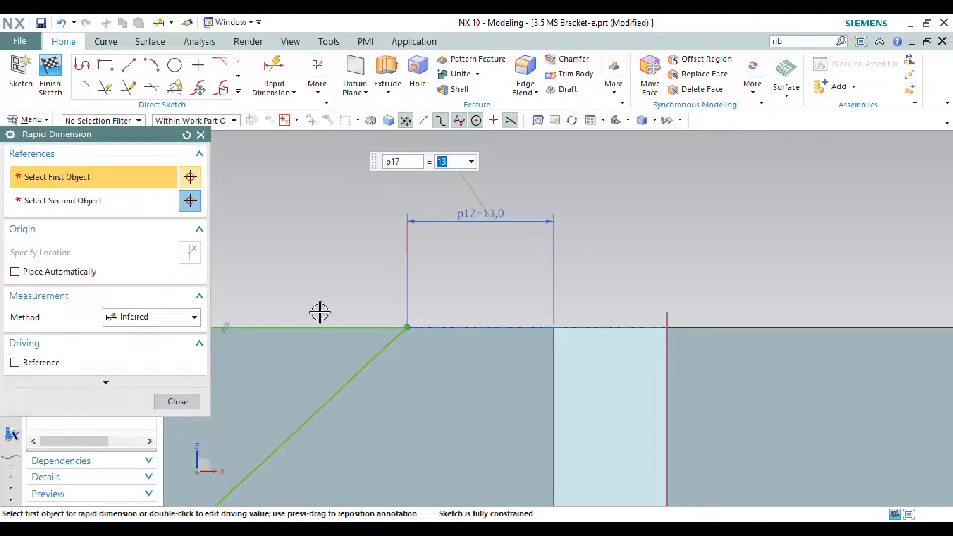
left_click(177, 402)
scroll(394, 327, "down", 5)
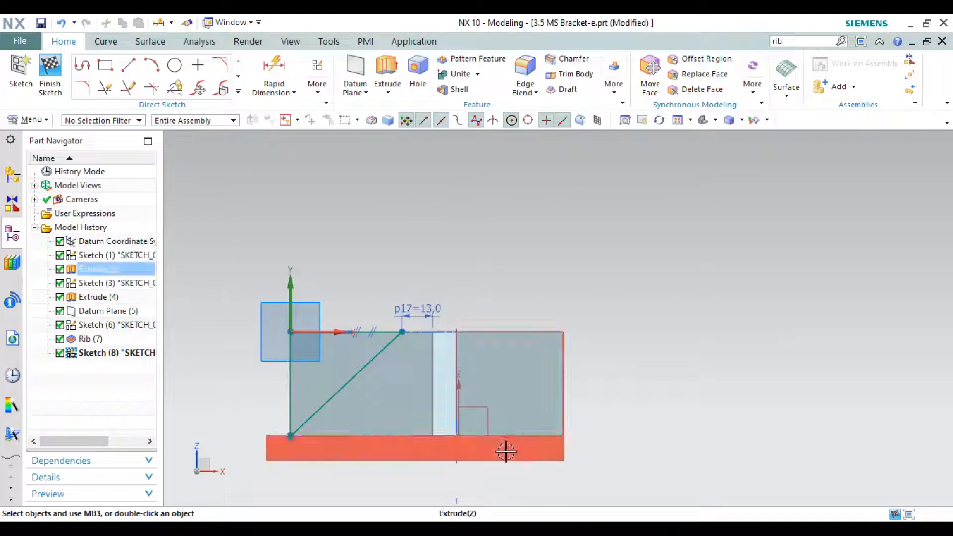
Step: Finish the triangle sketch and start an Extrude with its sloped, top and vertical lines as section
left_click(49, 74)
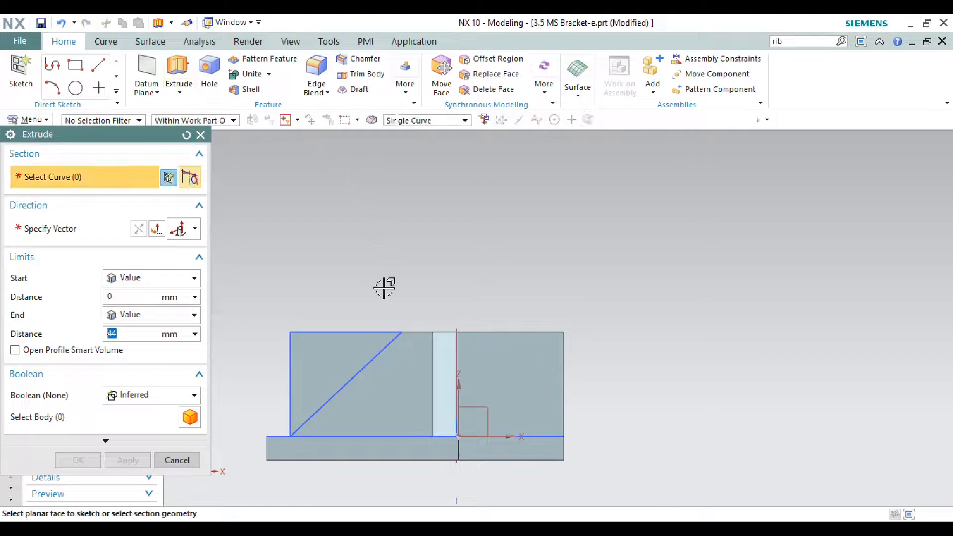
left_click(384, 349)
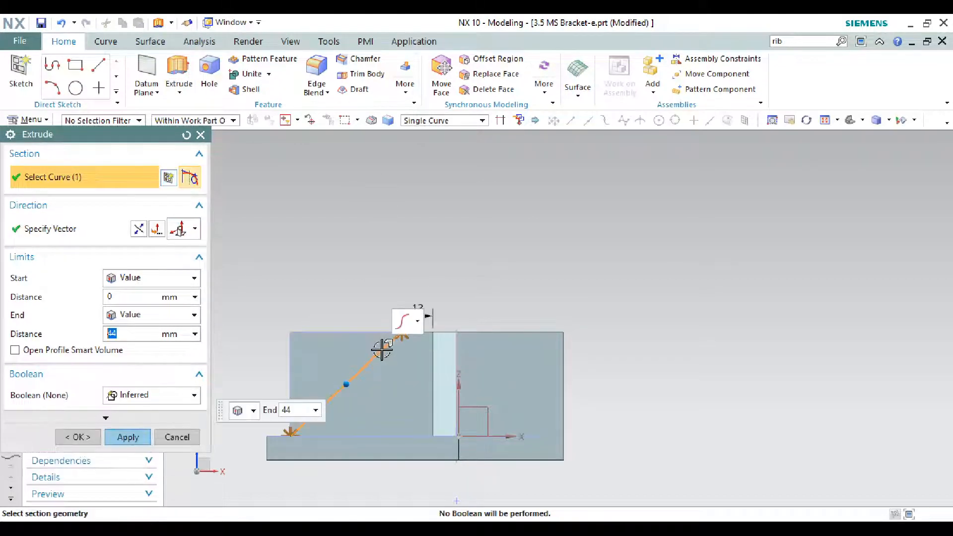
left_click(353, 332)
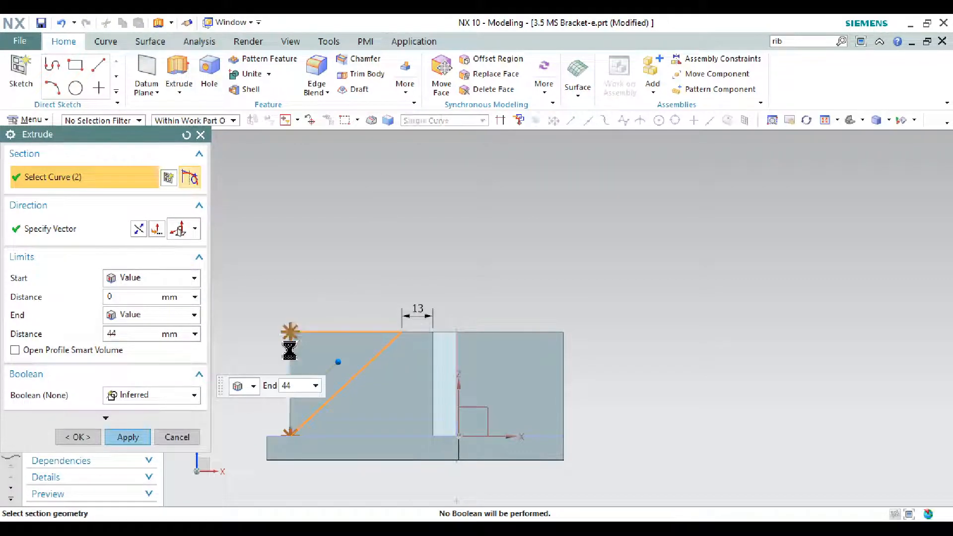
left_click(291, 342)
Step: Subtract the triangular section from the bracket body over 44 mm in the reversed direction, cutting the upright plate's sloped edge
left_click(186, 395)
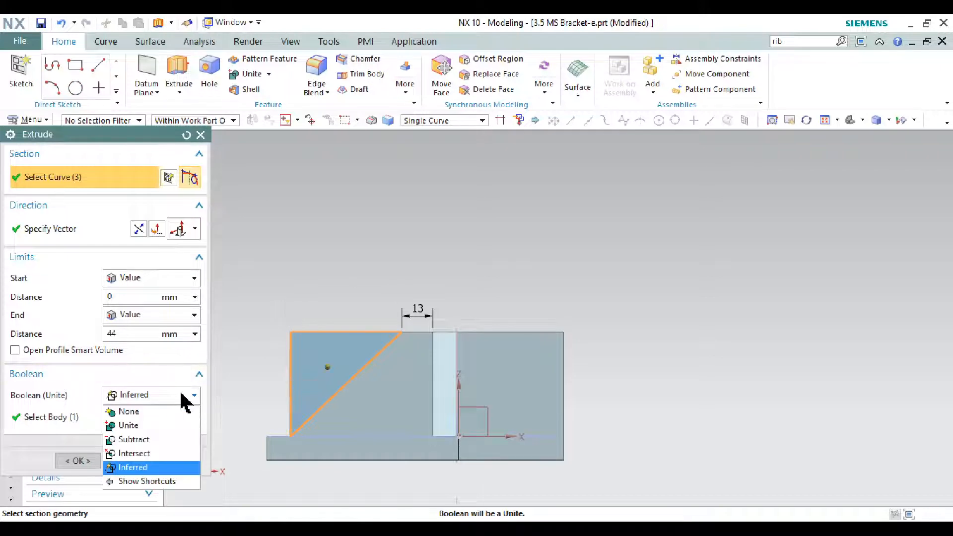
left_click(179, 443)
middle_click_drag(547, 264, 487, 287)
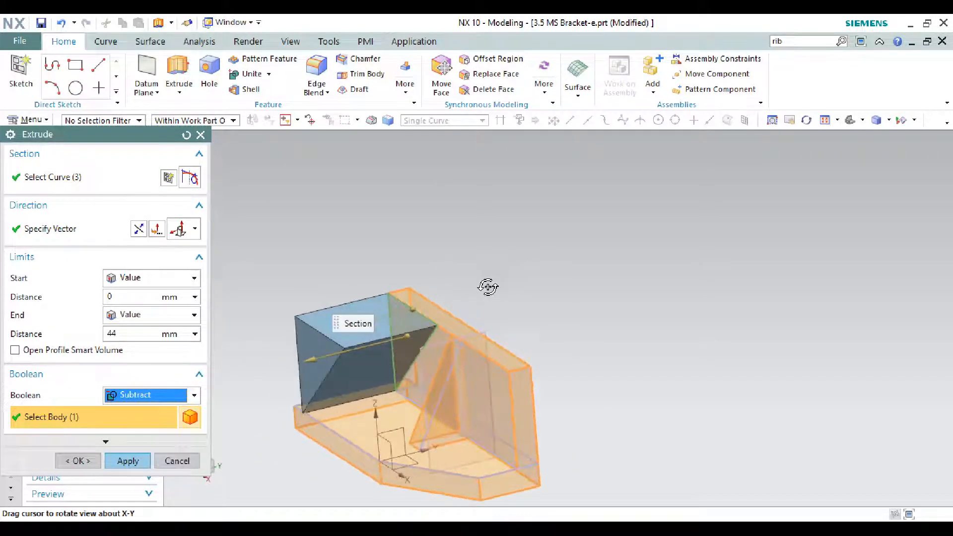
left_click(139, 228)
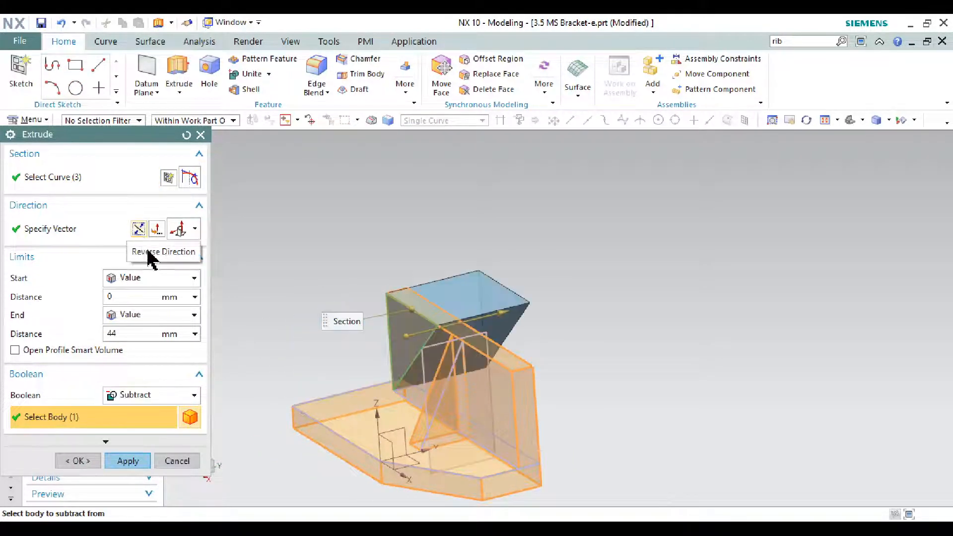
left_click(128, 461)
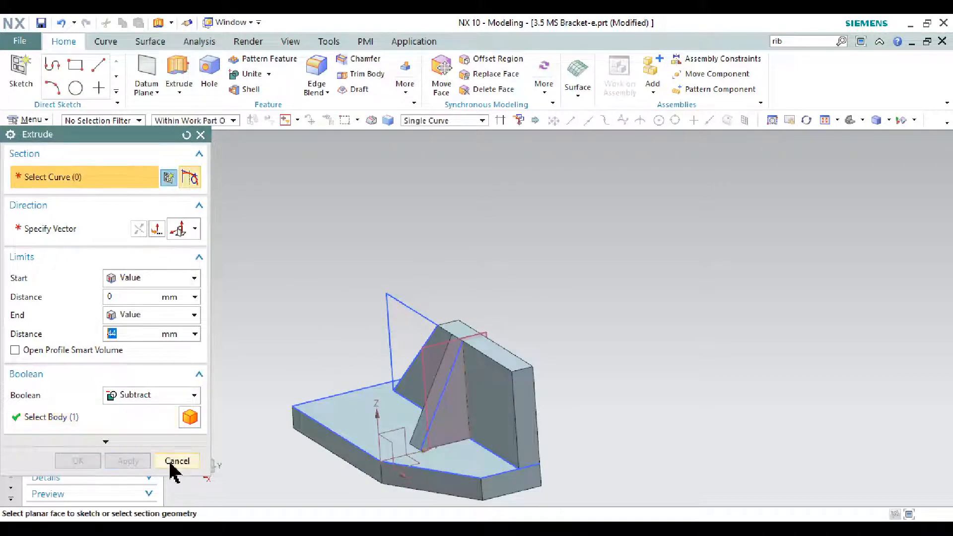
left_click(175, 461)
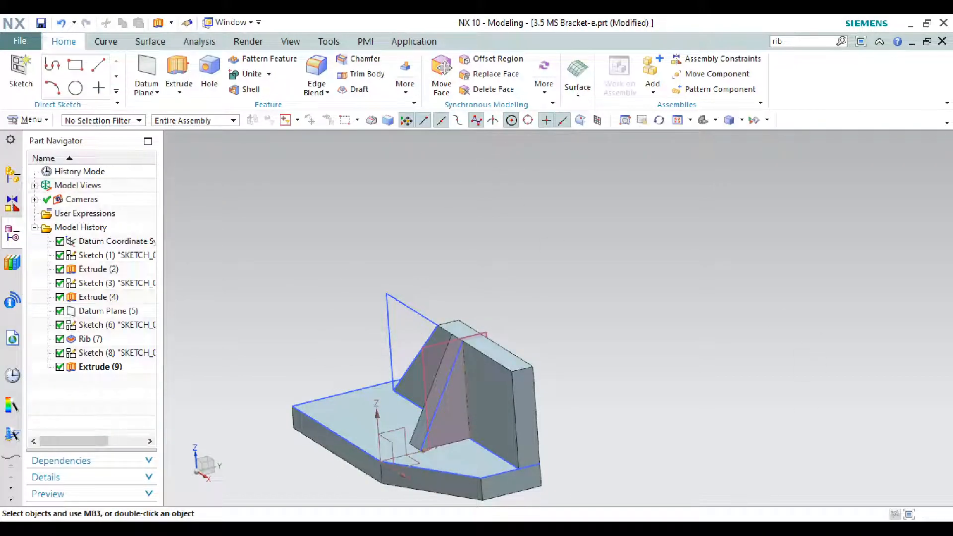
Step: Check the reference drawing for the base holes, return to NX and start a sketch on the base plate's top face
left_click(695, 529)
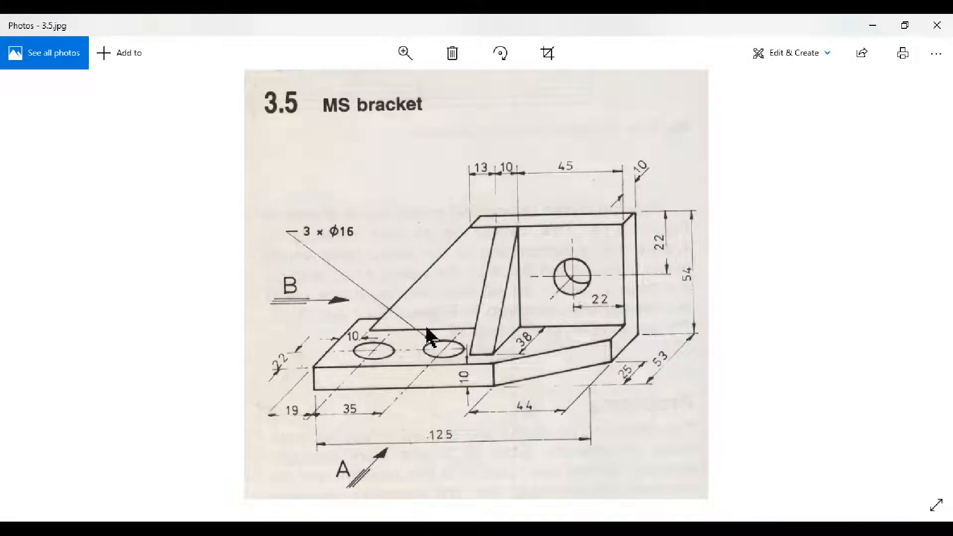
left_click(875, 25)
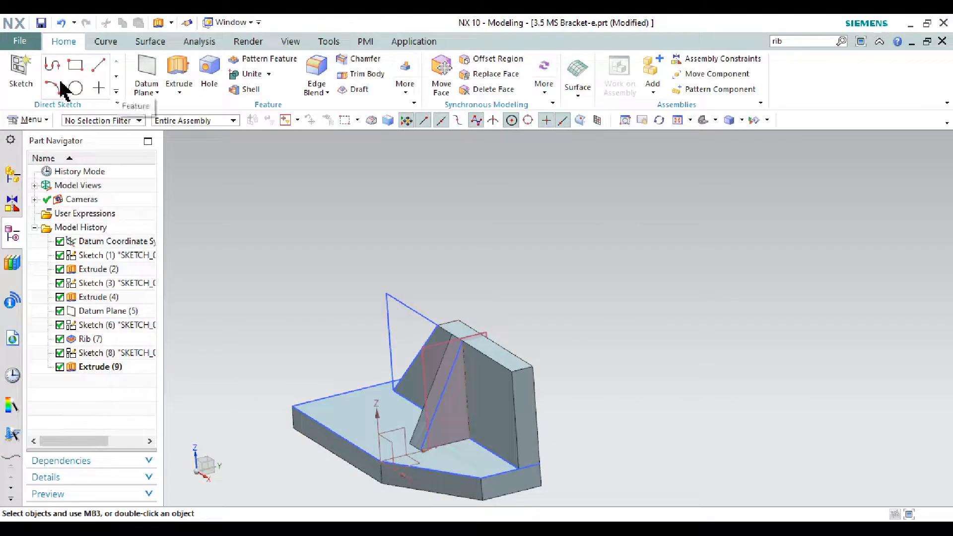
left_click(348, 408)
left_click(130, 506)
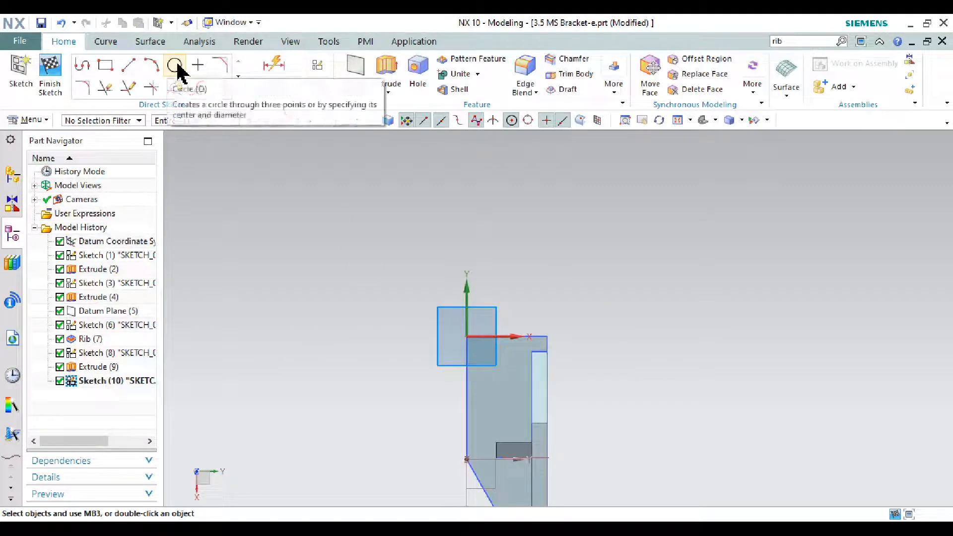
Step: Sketch two vertically aligned circles, about 21 mm and 19 mm in diameter, on the base plate beside the upright plate
left_click(175, 66)
scroll(497, 395, "up", 3)
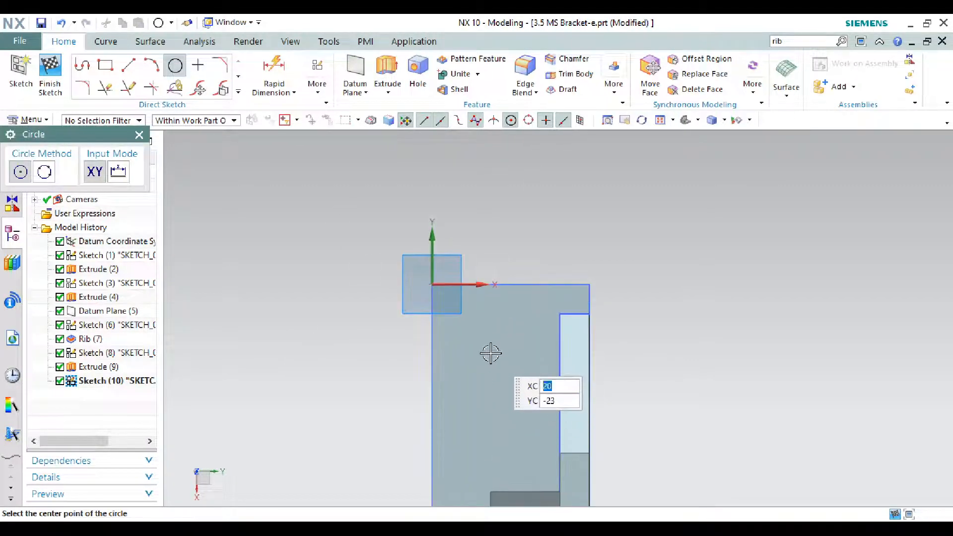
left_click(491, 353)
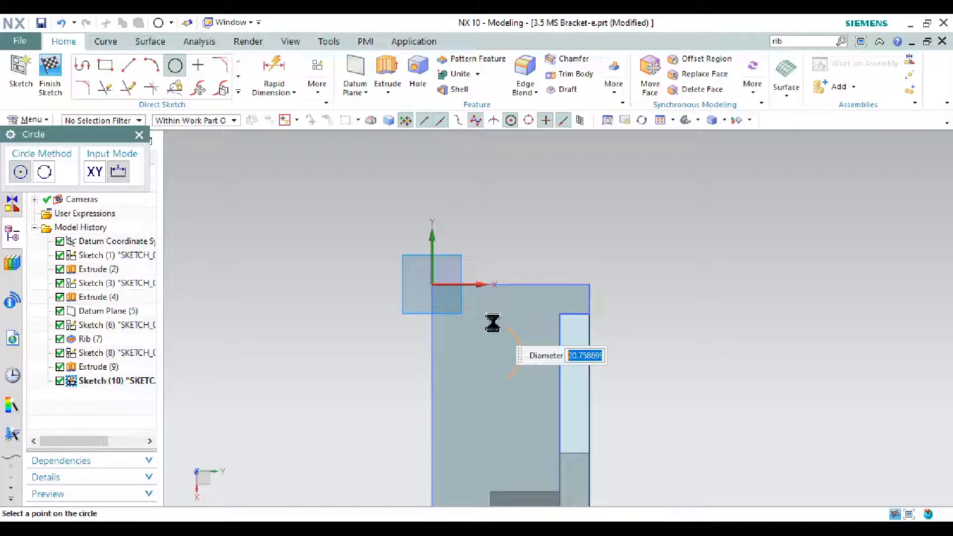
left_click(493, 323)
left_click(490, 440)
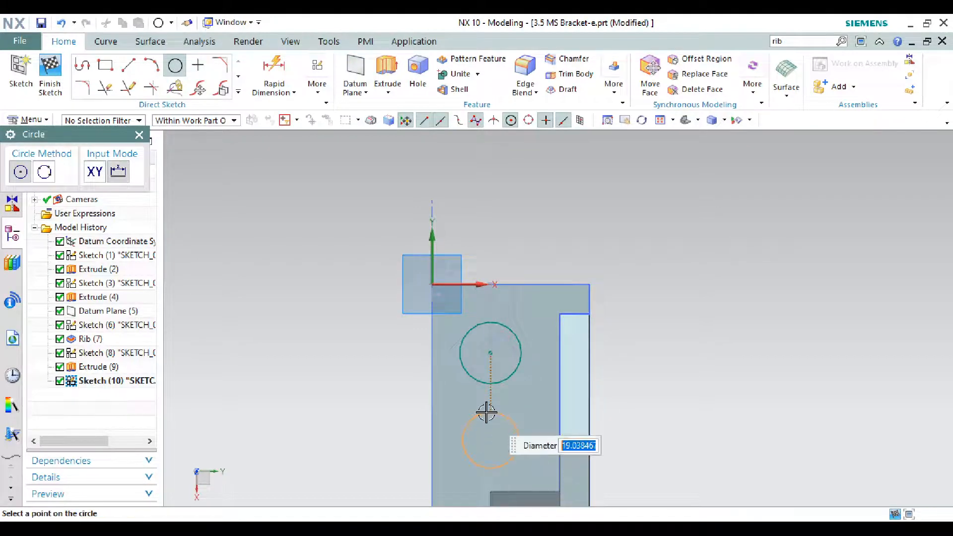
left_click(486, 414)
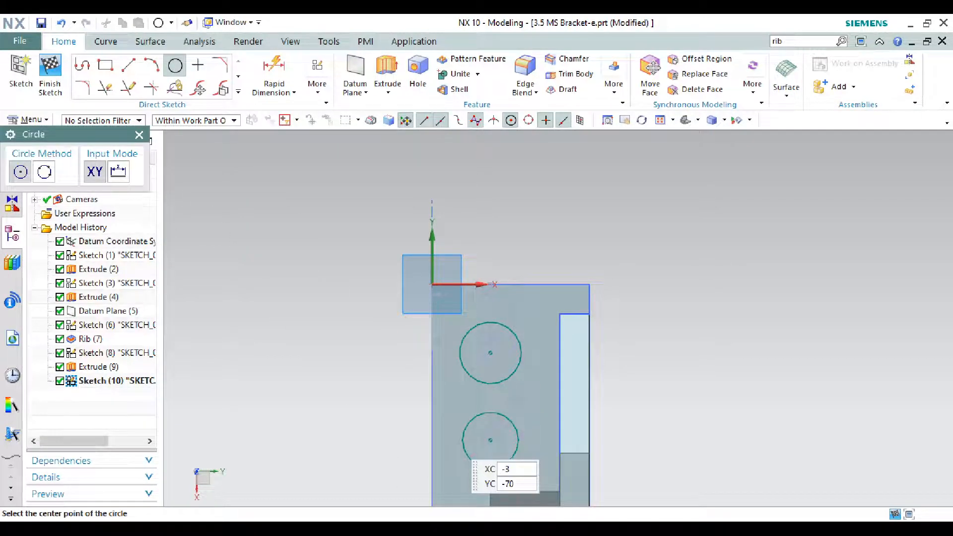
key("alt+Tab")
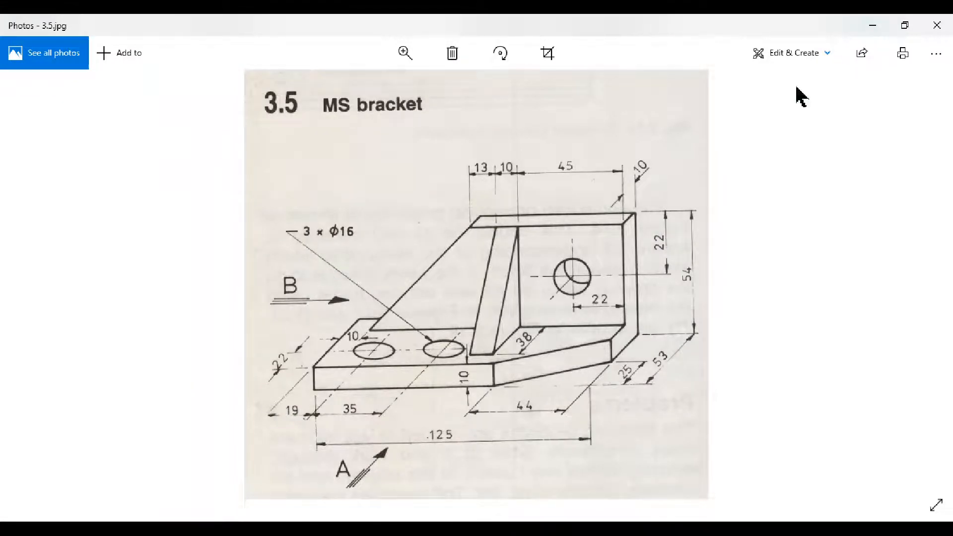
left_click(872, 25)
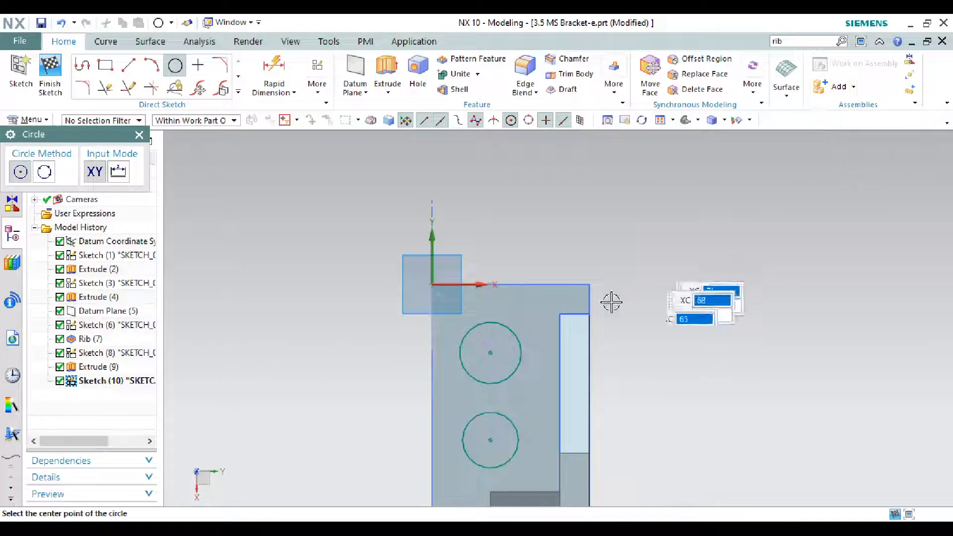
right_click(569, 189)
left_click(595, 217)
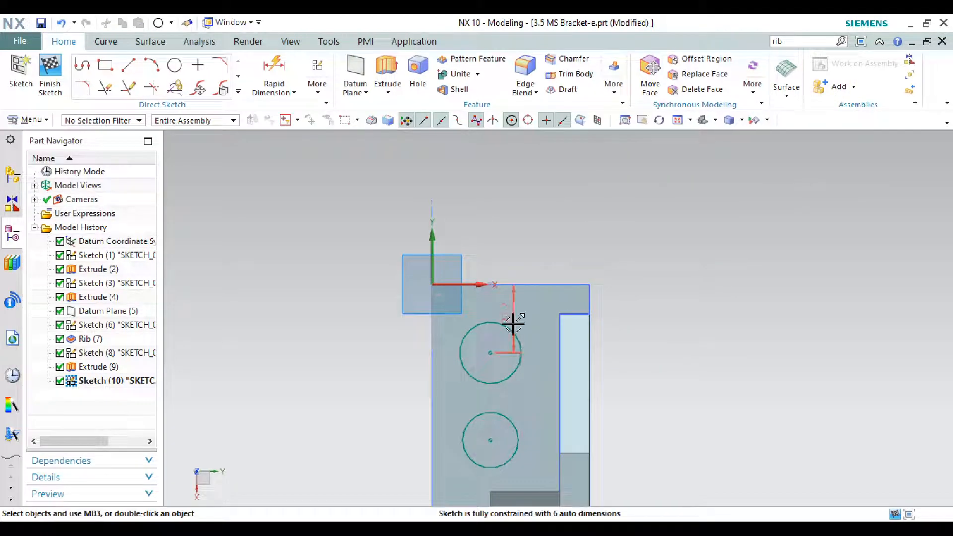
Step: Set the diameter of the circle nearer the base plate's end edge to 16 mm
double_click(494, 342)
scroll(497, 338, "up", 5)
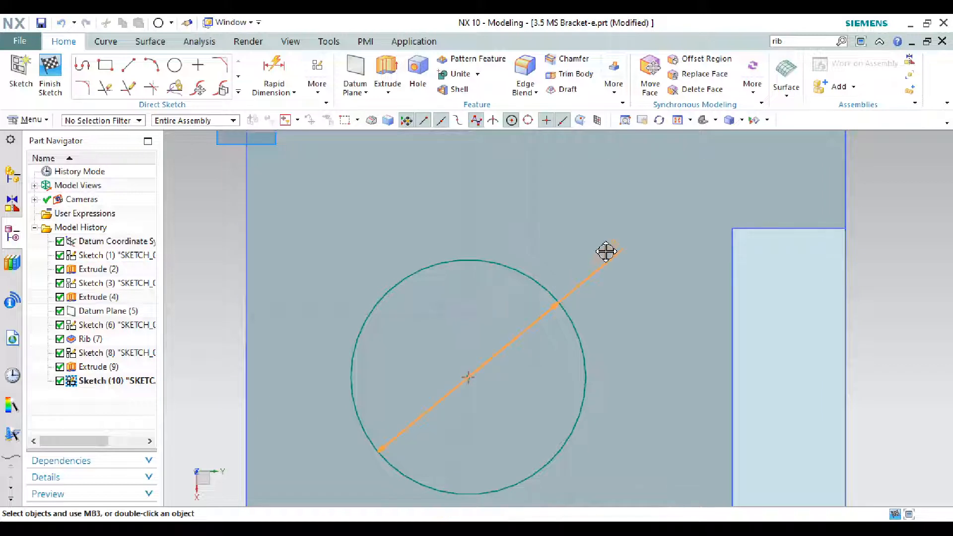
left_click(606, 252)
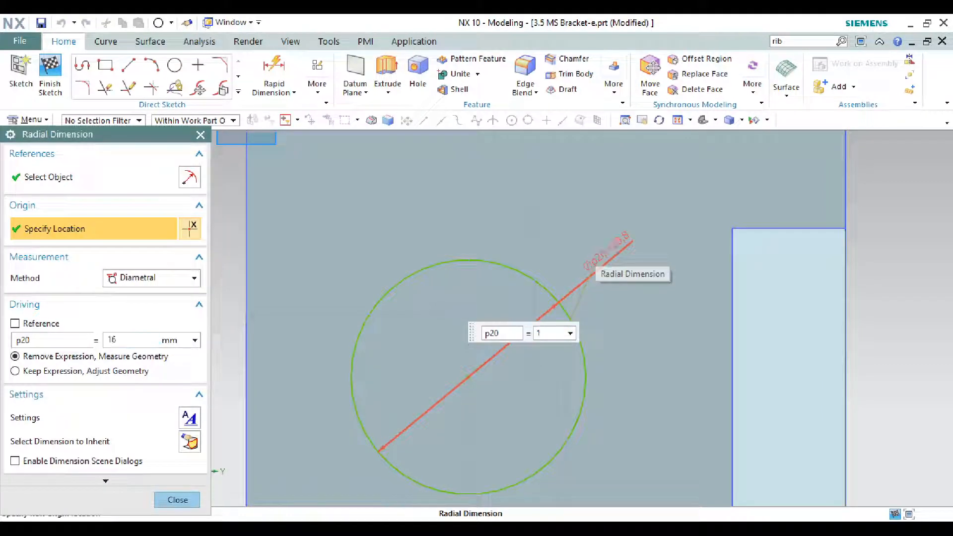
type("16")
key("Return")
Step: Set the diameter of the circle nearer the rib to 16 mm
scroll(511, 238, "down", 3)
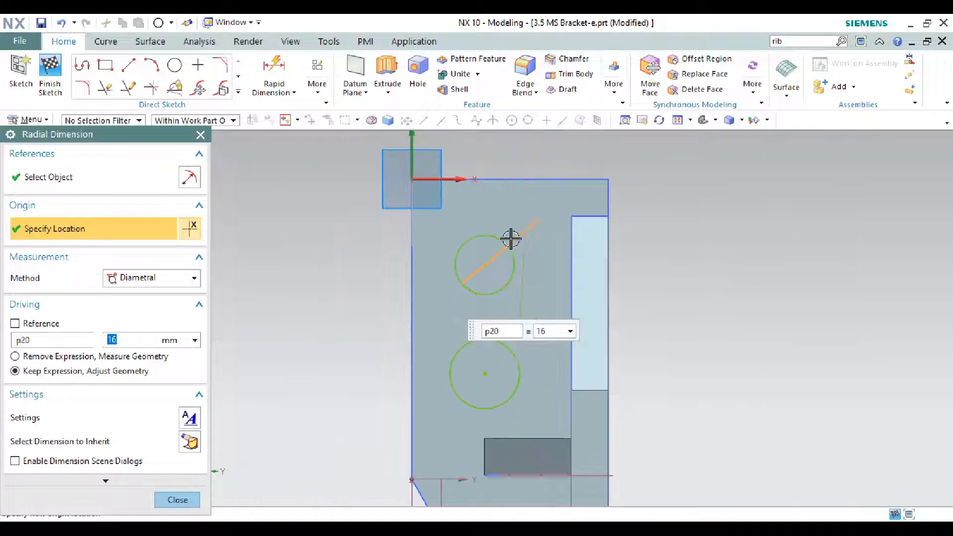
scroll(498, 366, "up", 2)
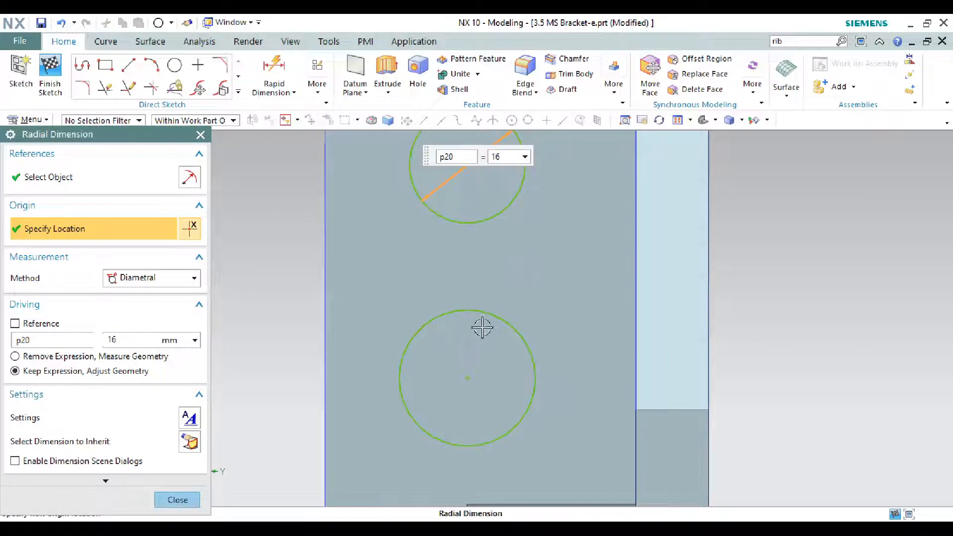
double_click(468, 340)
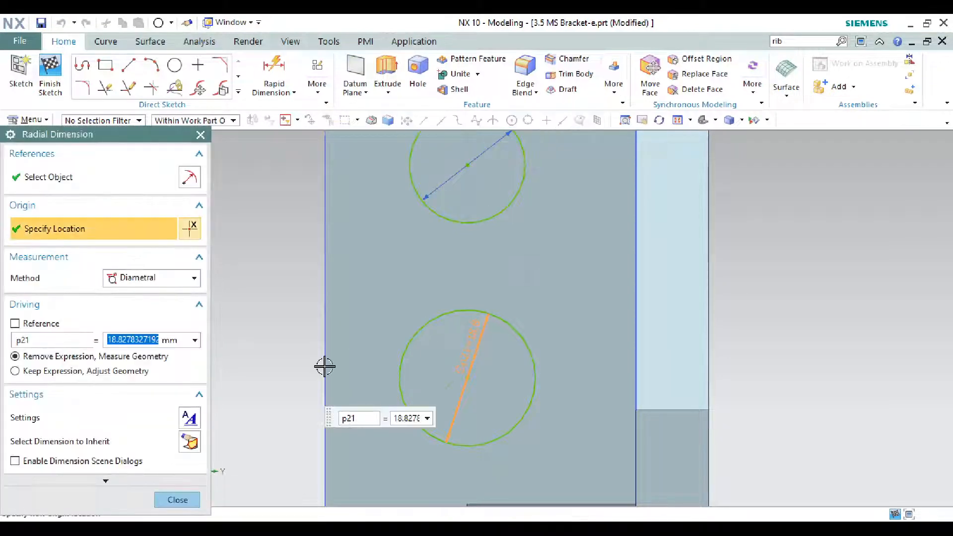
key("Return")
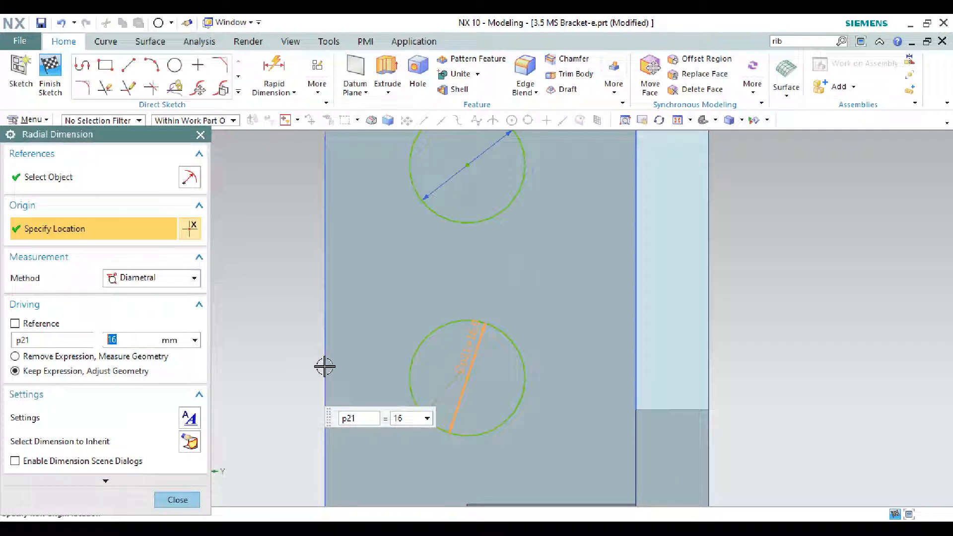
left_click(185, 503)
Step: Place the vertical dimension between the two circle centres outside the plate, check the reference drawing and set it to 35 mm
scroll(382, 329, "up", 2)
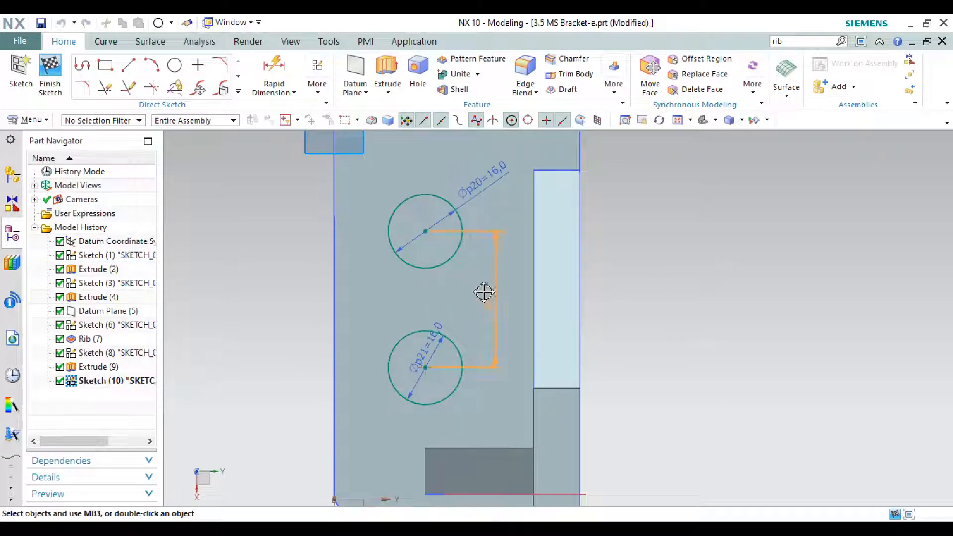
left_click_drag(484, 293, 271, 293)
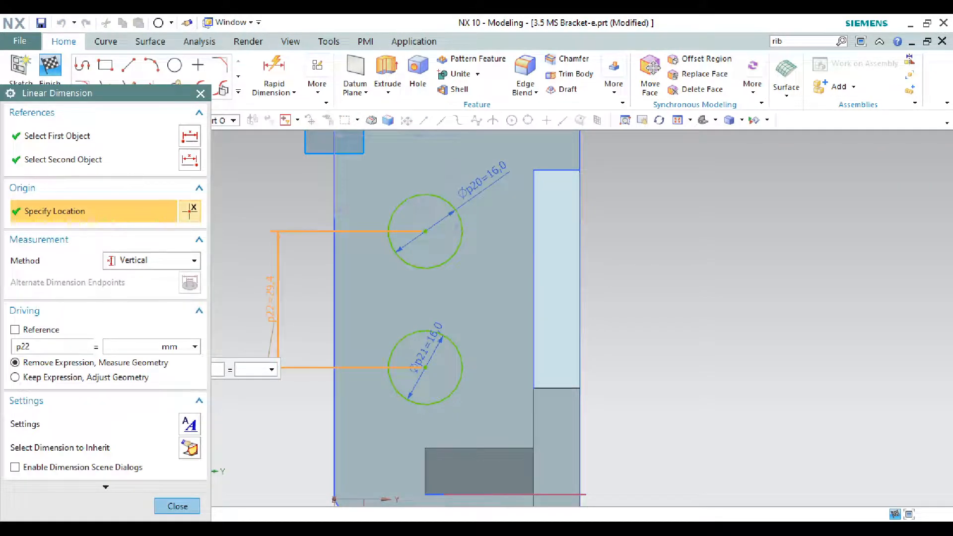
key("alt+Tab")
key("alt+Tab")
key("alt+Tab")
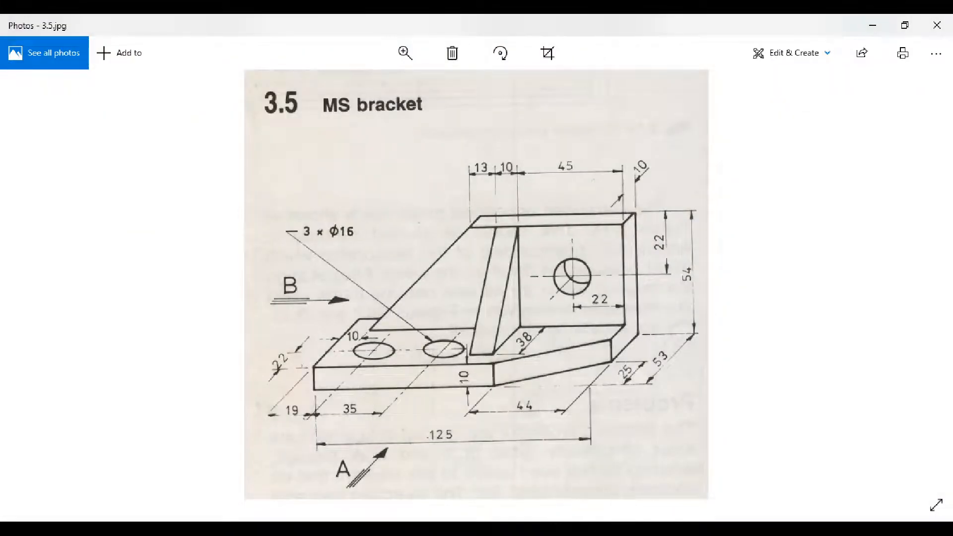
key("alt+Tab")
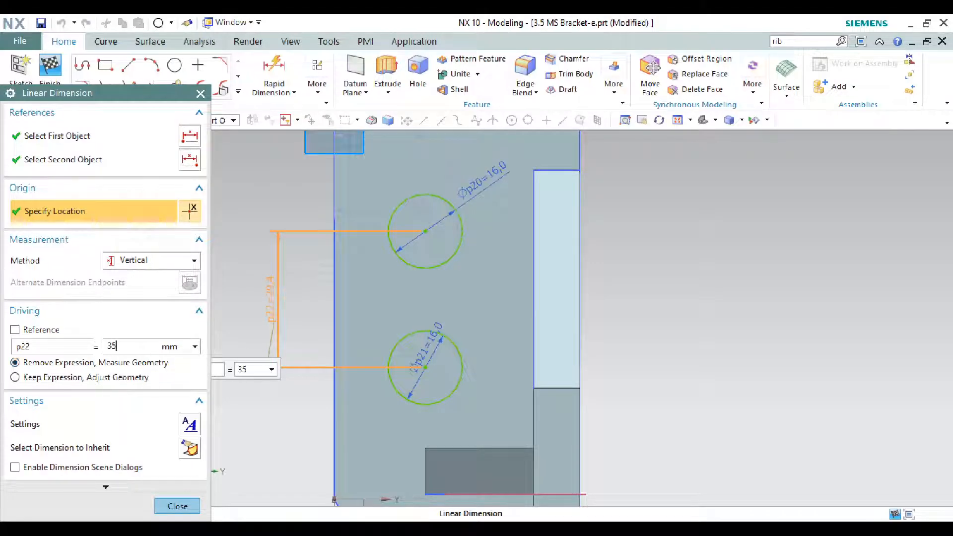
key("Return")
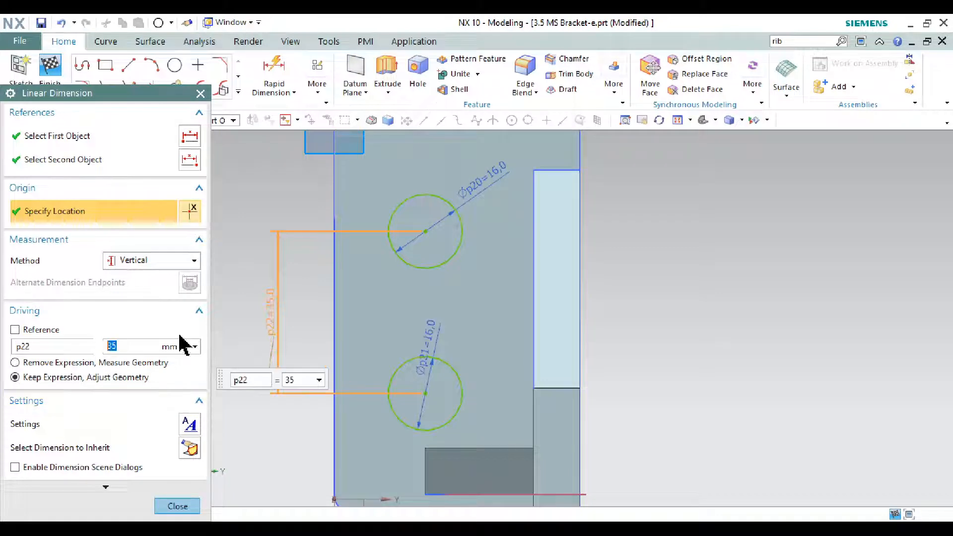
left_click(177, 506)
Step: Check the hole position in the reference drawing and dimension the nearer circle's centre 19 mm from the base plate's end edge
scroll(317, 337, "down", 4)
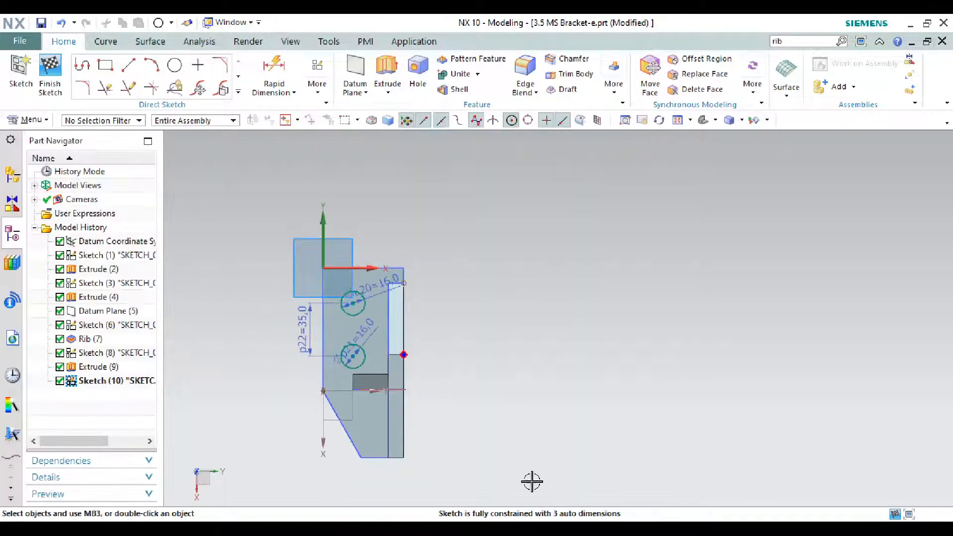
key("alt+Tab")
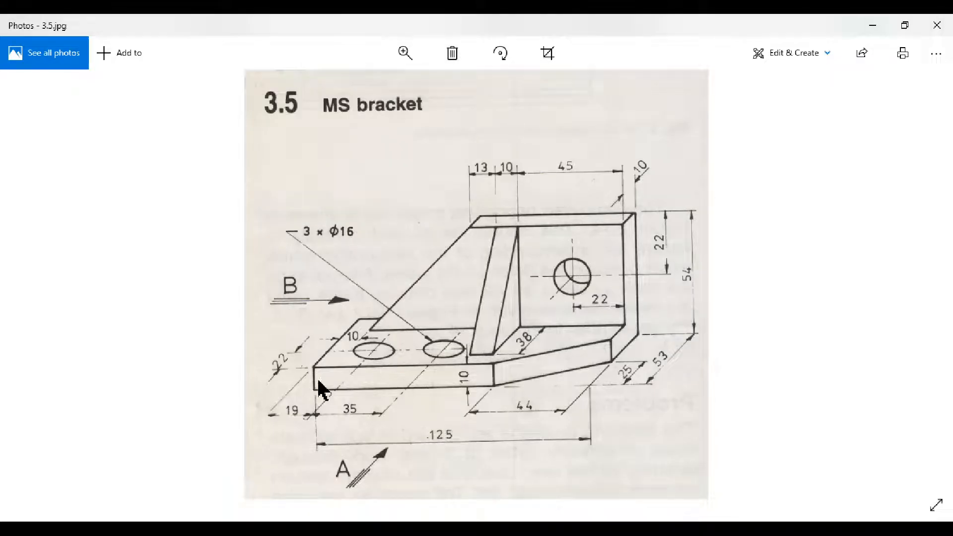
left_click(873, 26)
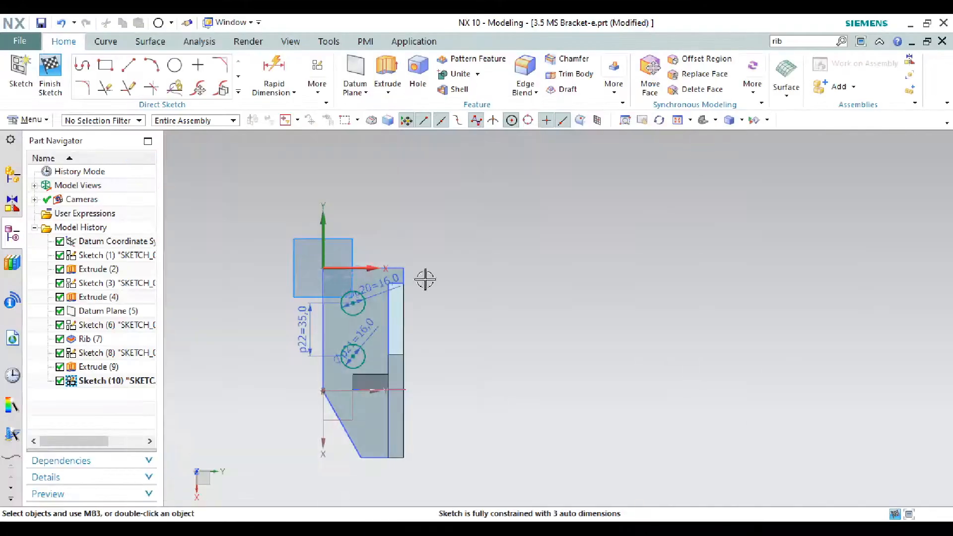
left_click(259, 84)
scroll(342, 298, "up", 4)
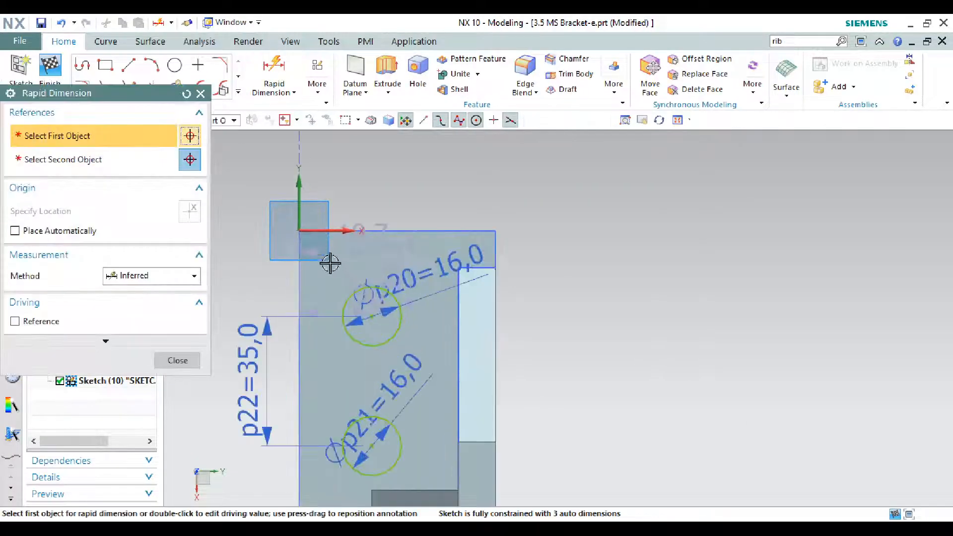
left_click(303, 230)
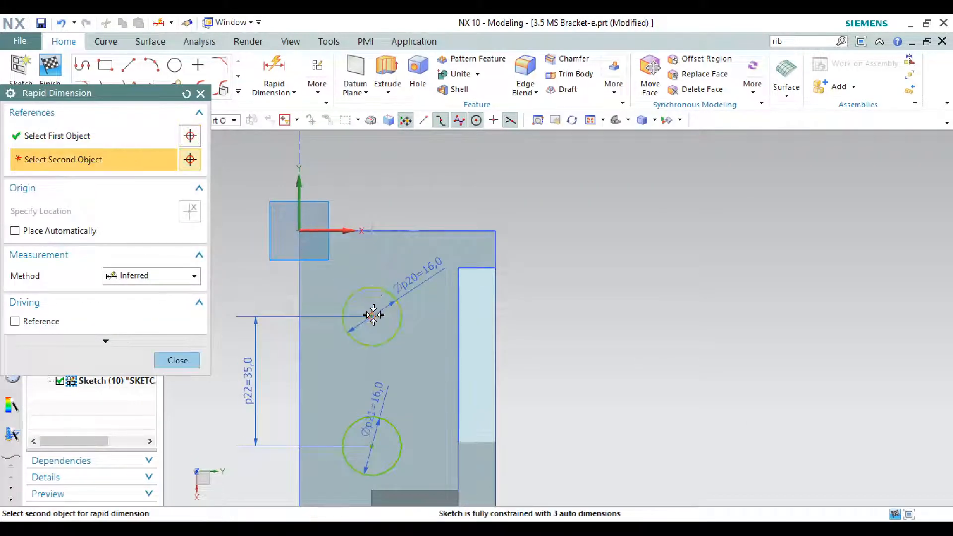
left_click(374, 315)
left_click(604, 279)
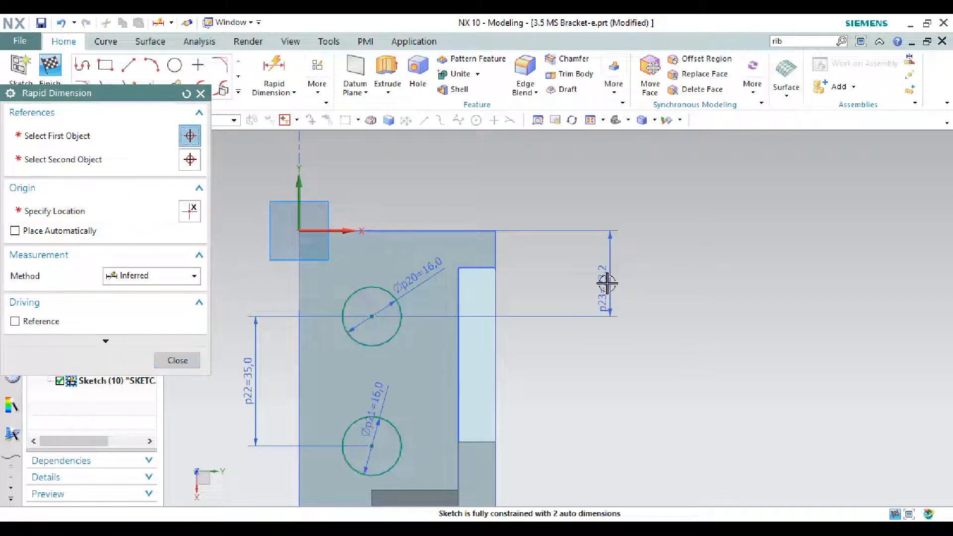
type("19")
key("Return")
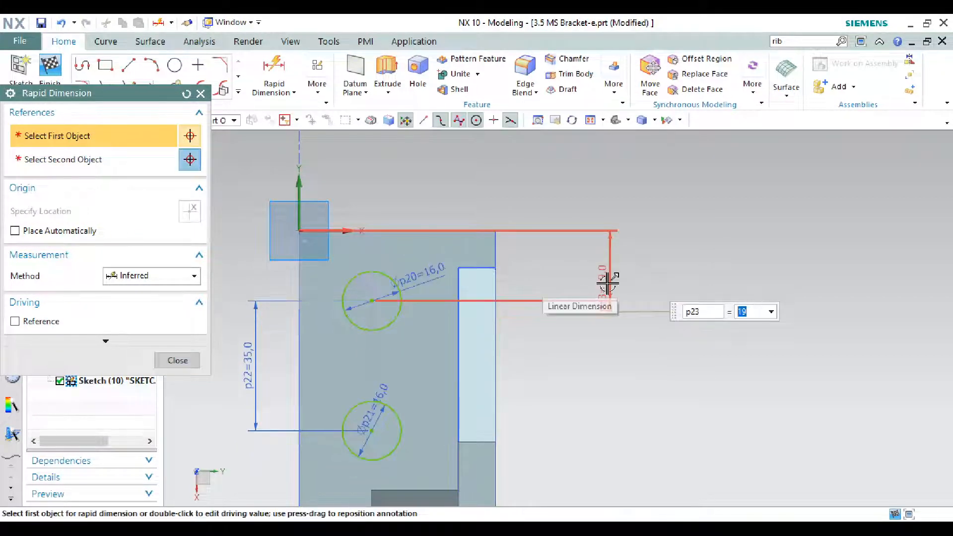
left_click(179, 360)
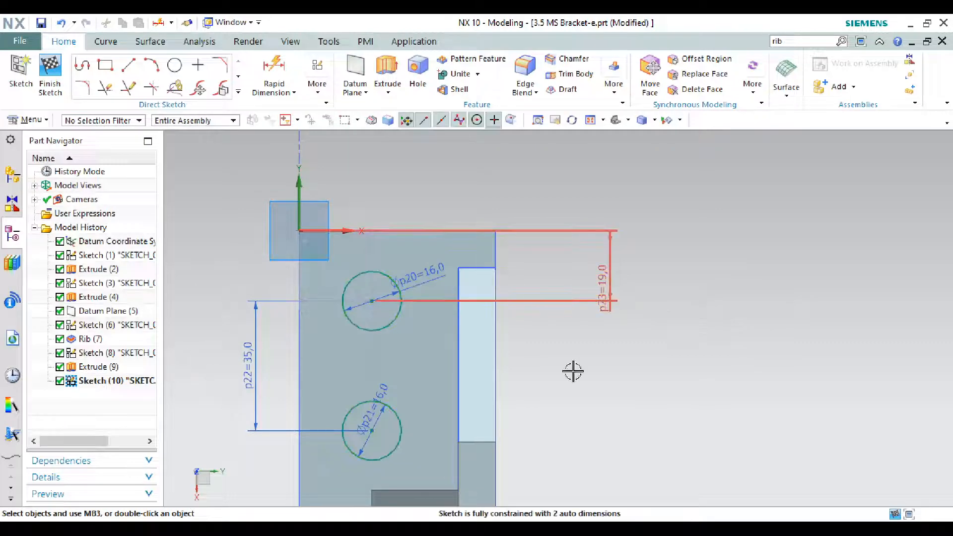
Step: Check the reference drawing and dimension the same circle's centre 22 mm horizontally from the sketch origin at the plate corner
key("alt+Tab")
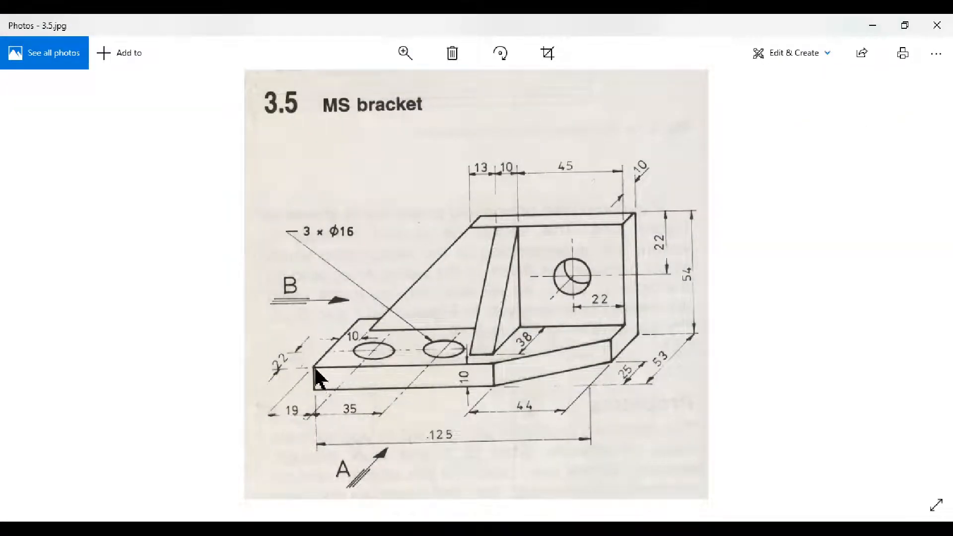
left_click(874, 25)
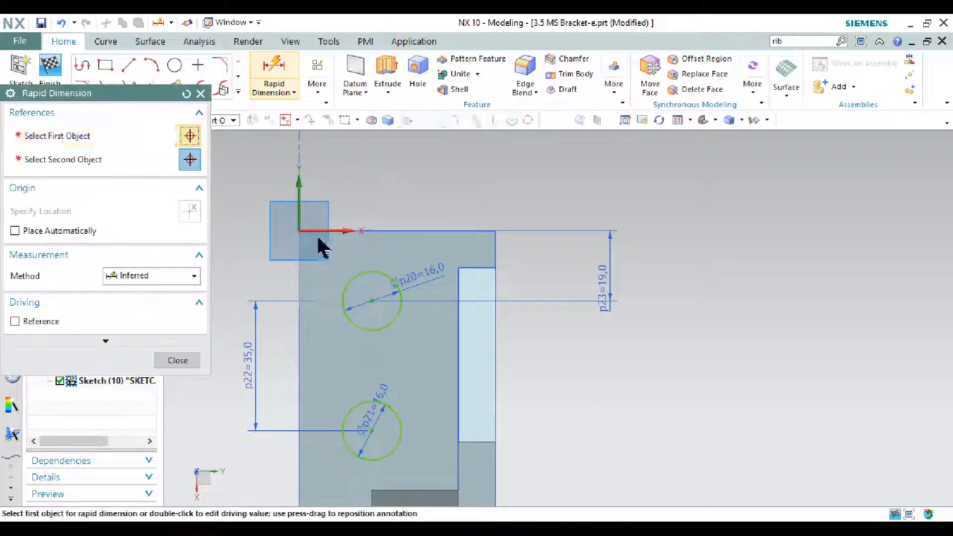
left_click(300, 230)
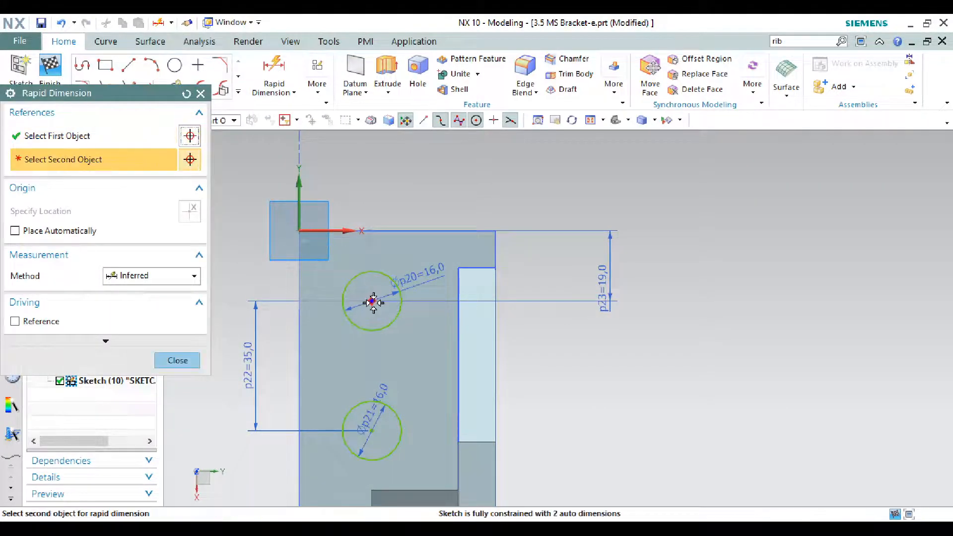
left_click(374, 302)
scroll(803, 293, "down", 2)
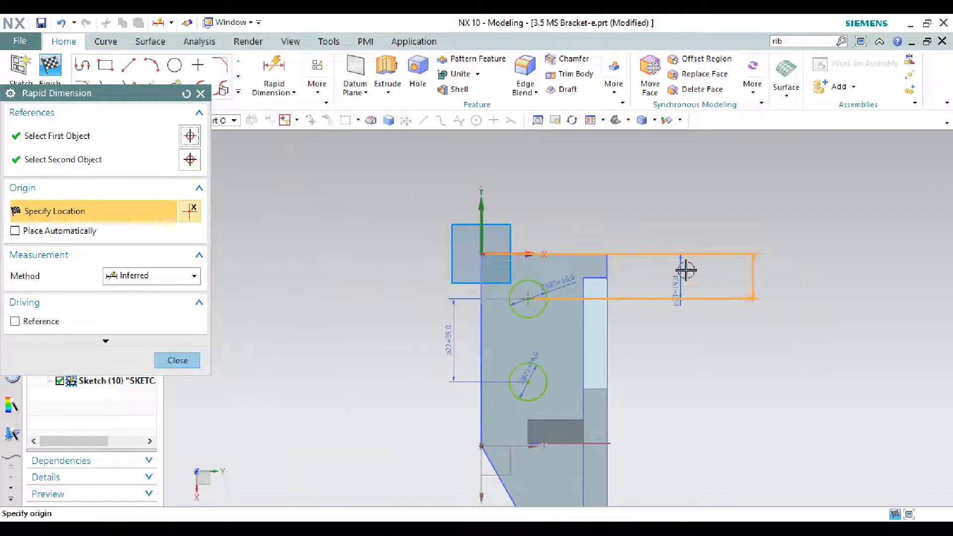
left_click(501, 205)
type("22")
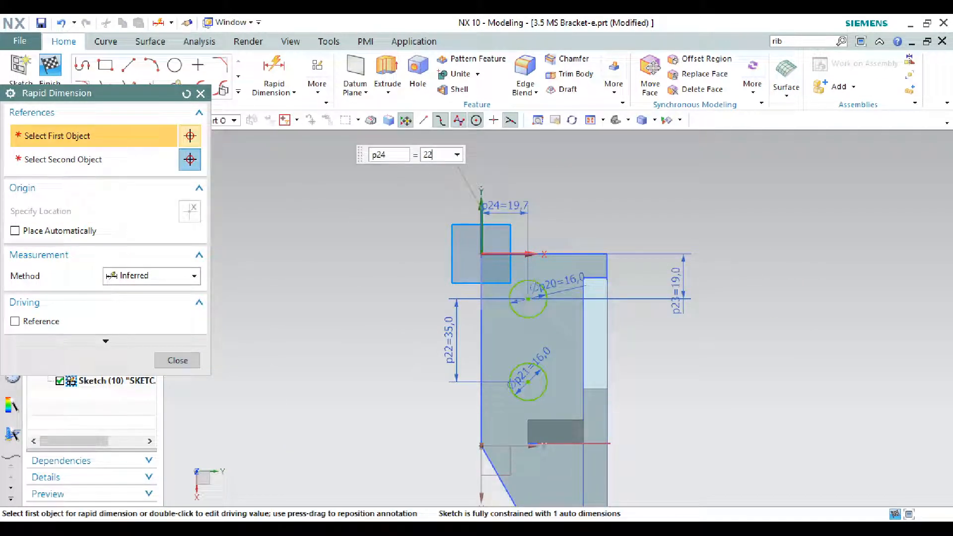
key("Return")
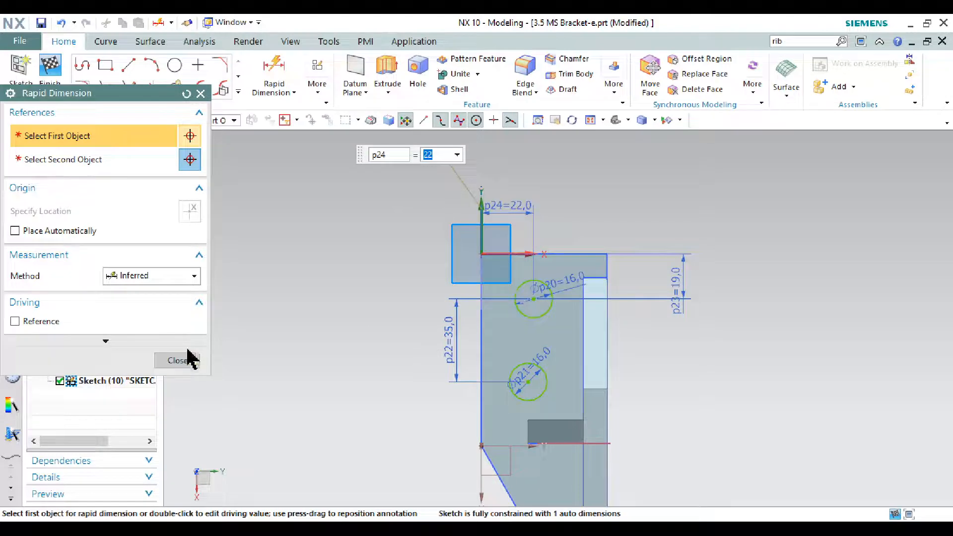
left_click(191, 360)
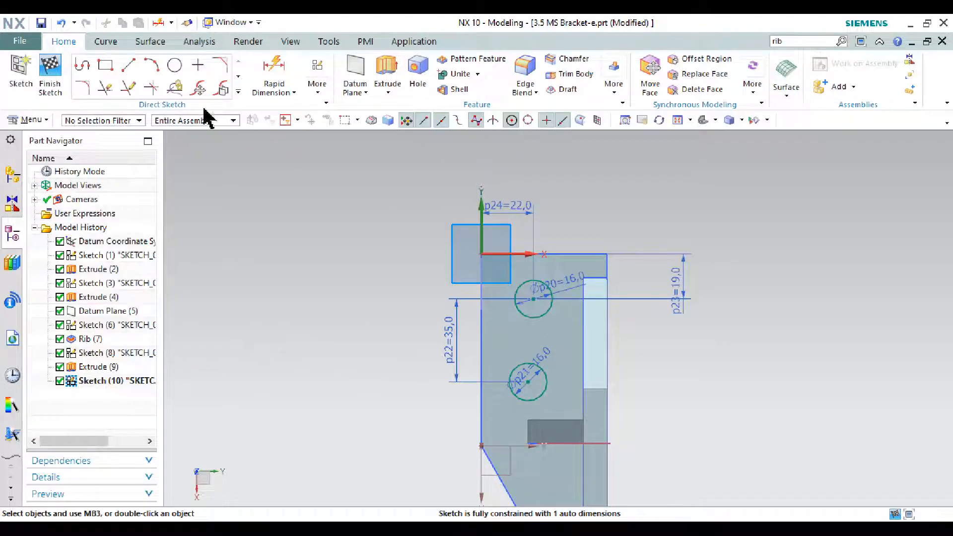
Step: Draw a line joining the centres of the two 16 mm circles
left_click(128, 67)
scroll(541, 393, "up", 2)
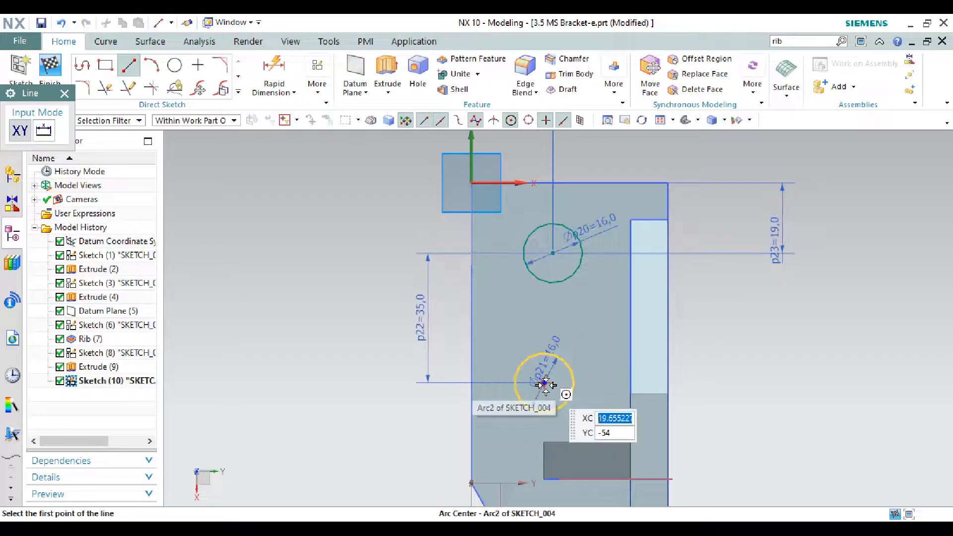
left_click(544, 382)
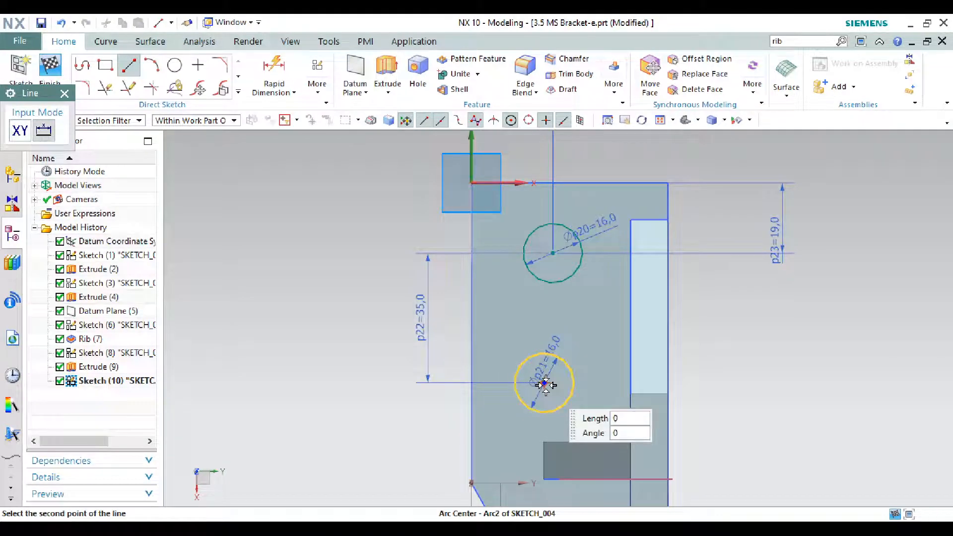
left_click(553, 253)
right_click(346, 256)
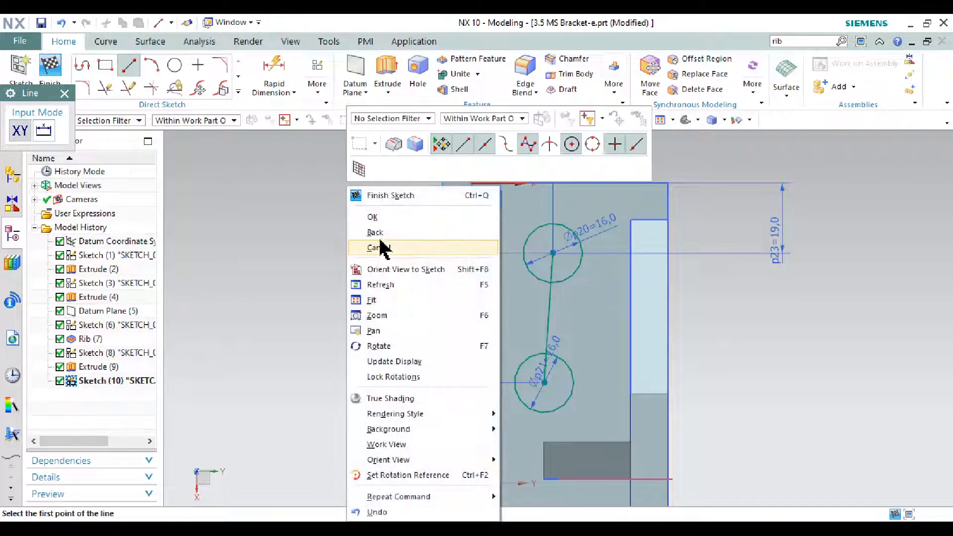
left_click(384, 219)
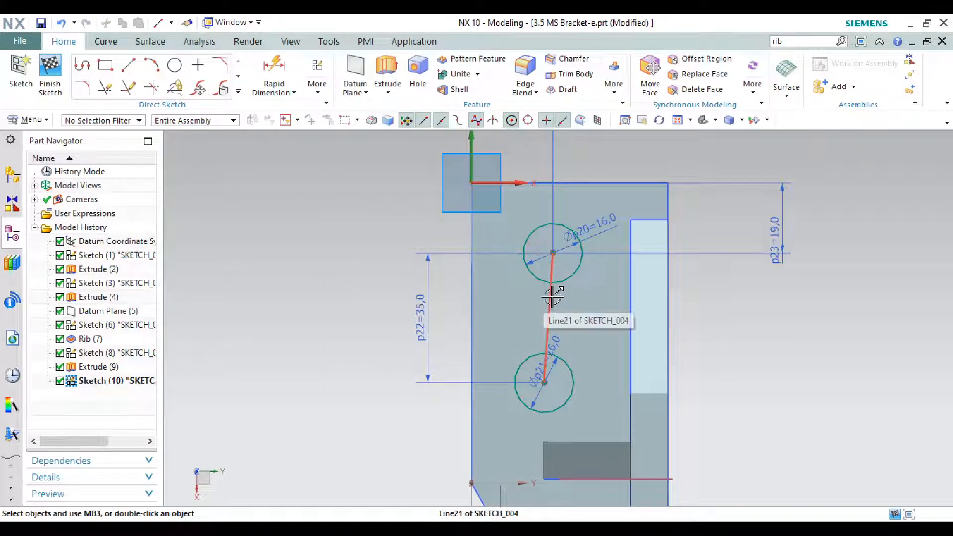
Step: Constrain the line between the circle centres to vertical, convert it to a reference line and finish the sketch
left_click(549, 298)
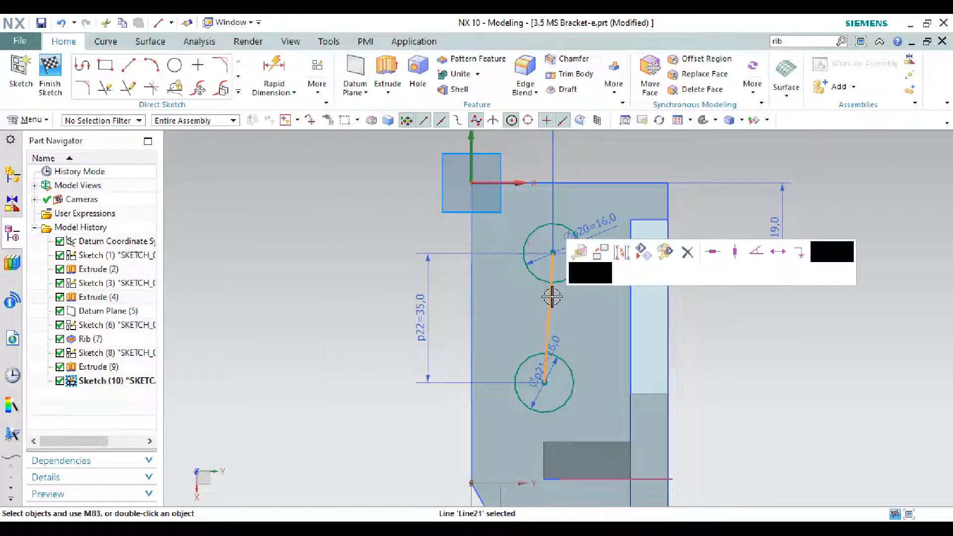
left_click(736, 253)
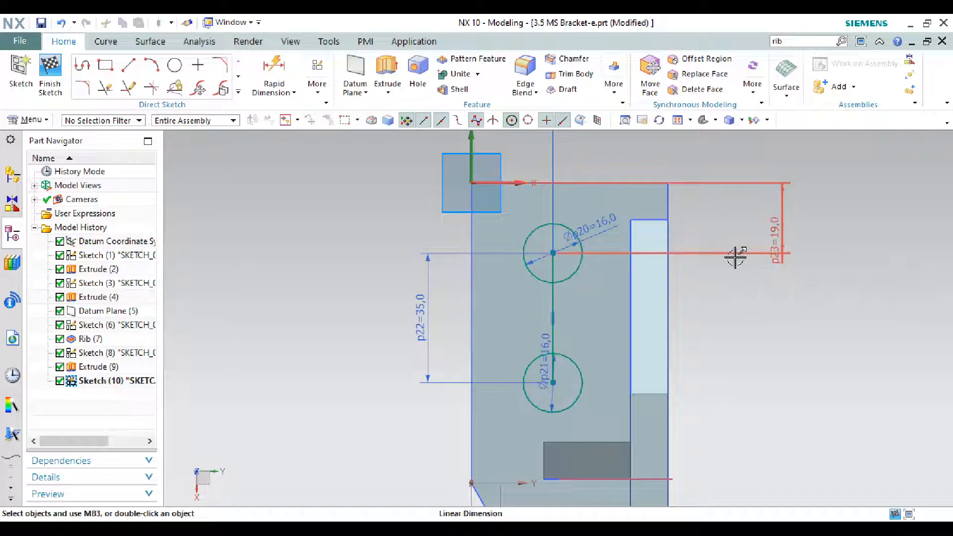
left_click(557, 295)
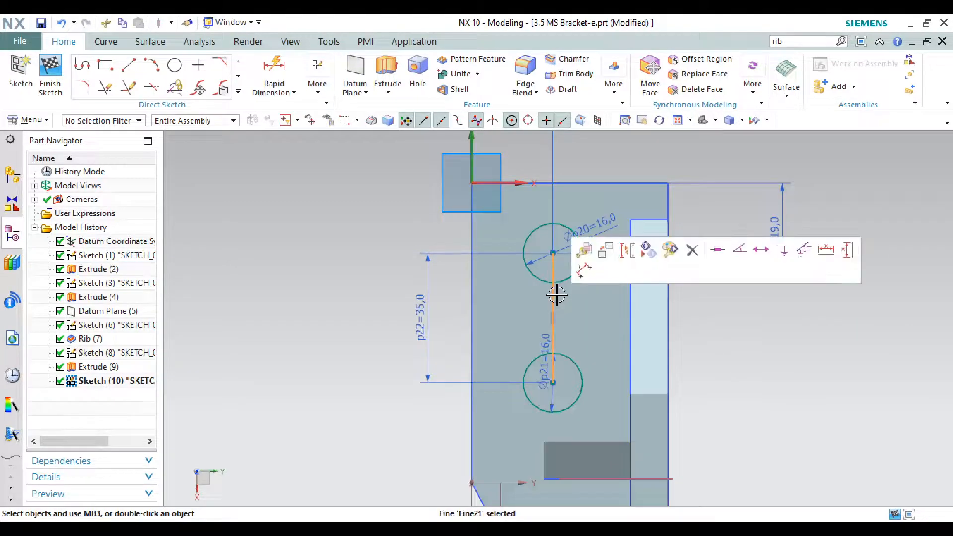
right_click(557, 295)
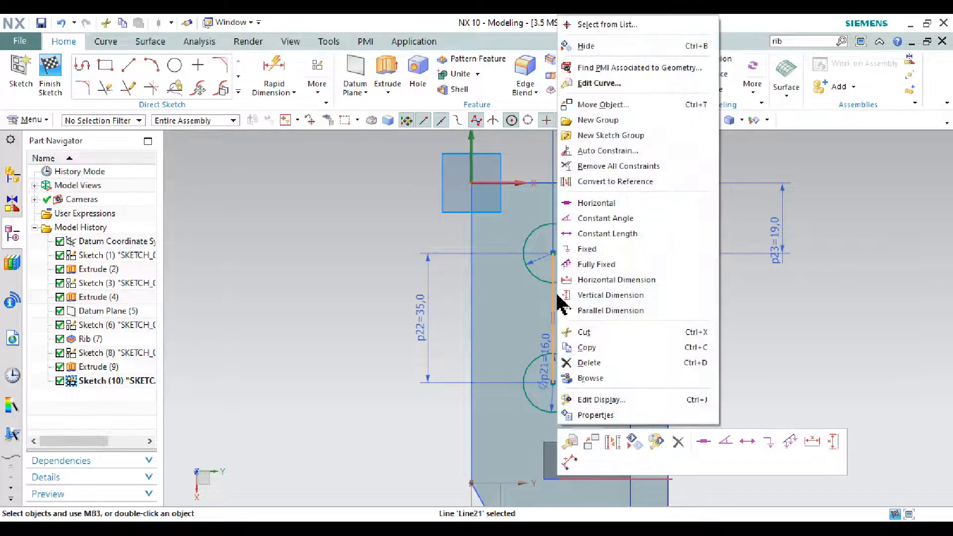
left_click(616, 182)
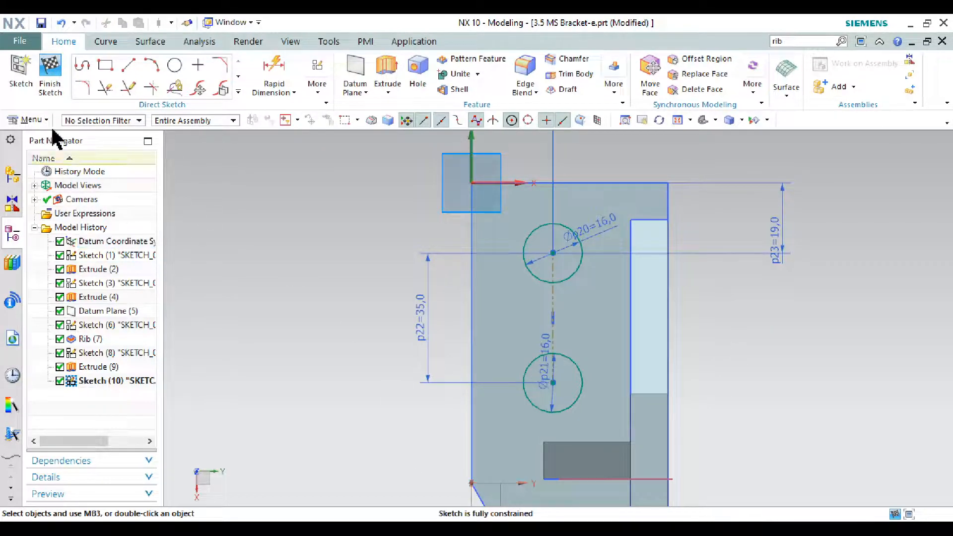
left_click(50, 68)
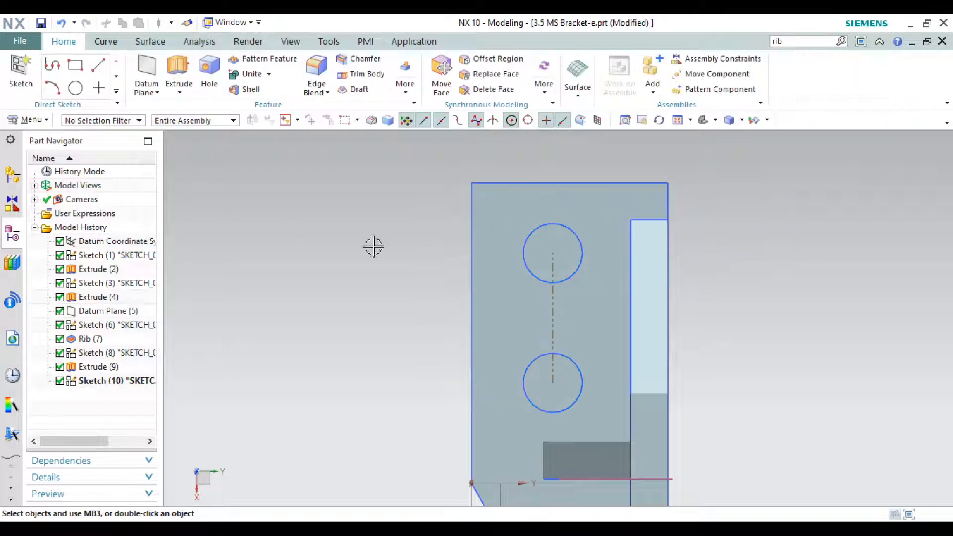
Step: Cut both circles through the base plate with a 44 mm Subtract extrude in the reversed direction
left_click(703, 120)
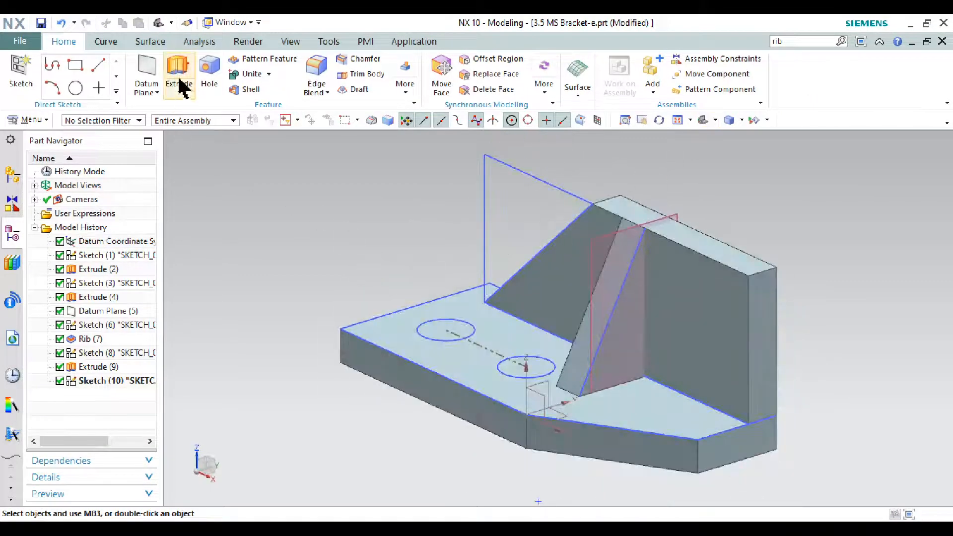
left_click(179, 75)
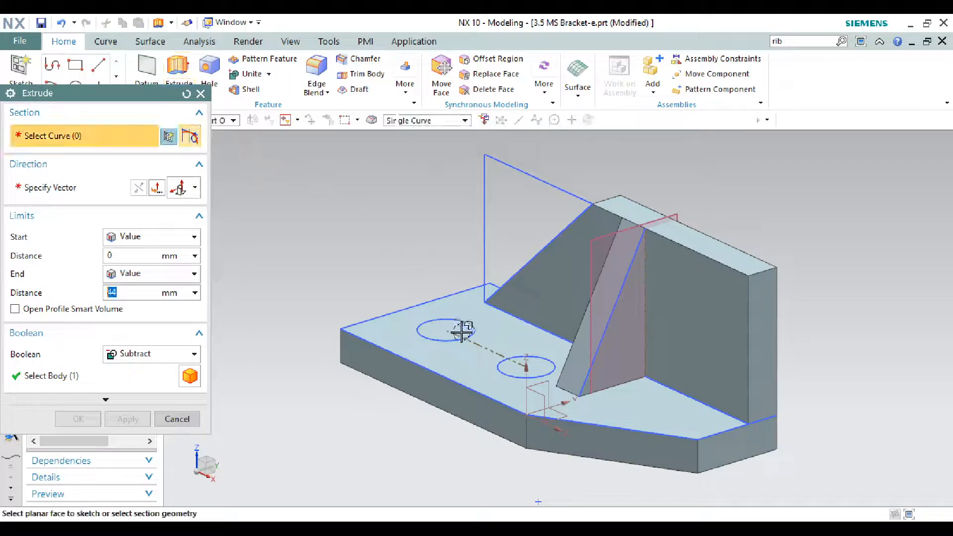
scroll(444, 338, "up", 2)
left_click(444, 339)
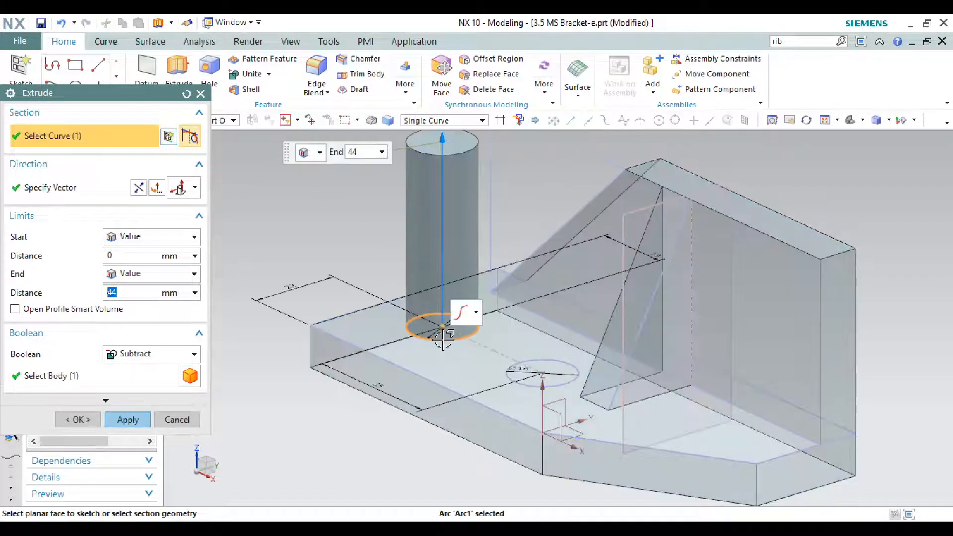
left_click(529, 387)
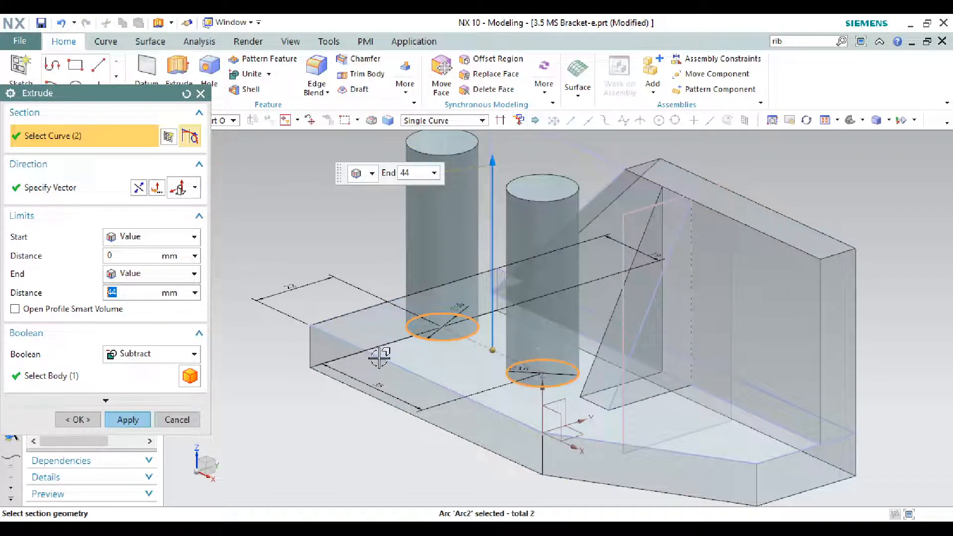
left_click(138, 188)
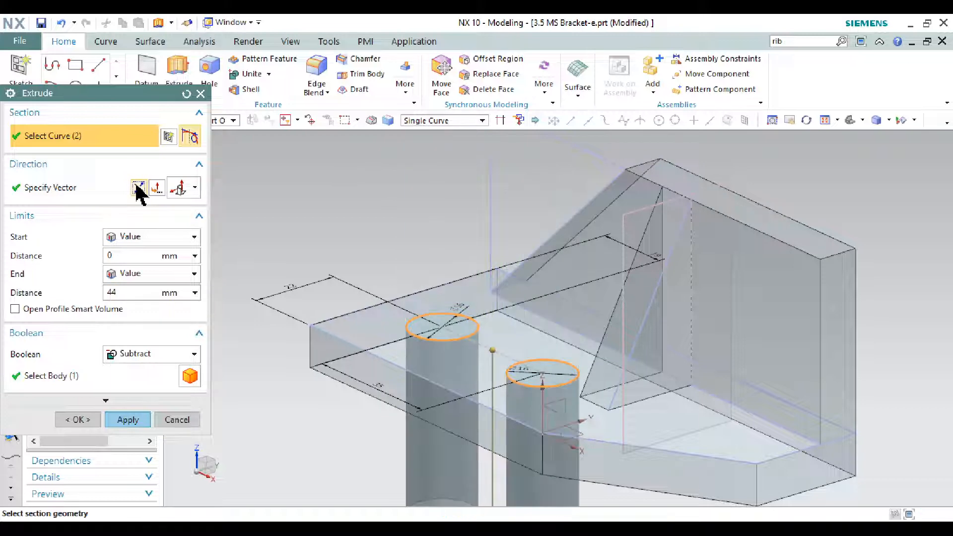
left_click(128, 420)
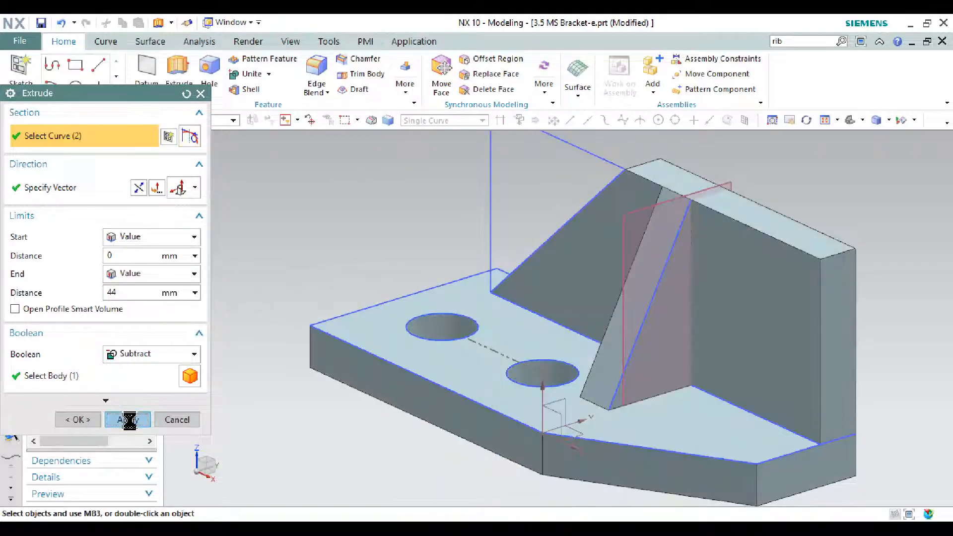
left_click(172, 421)
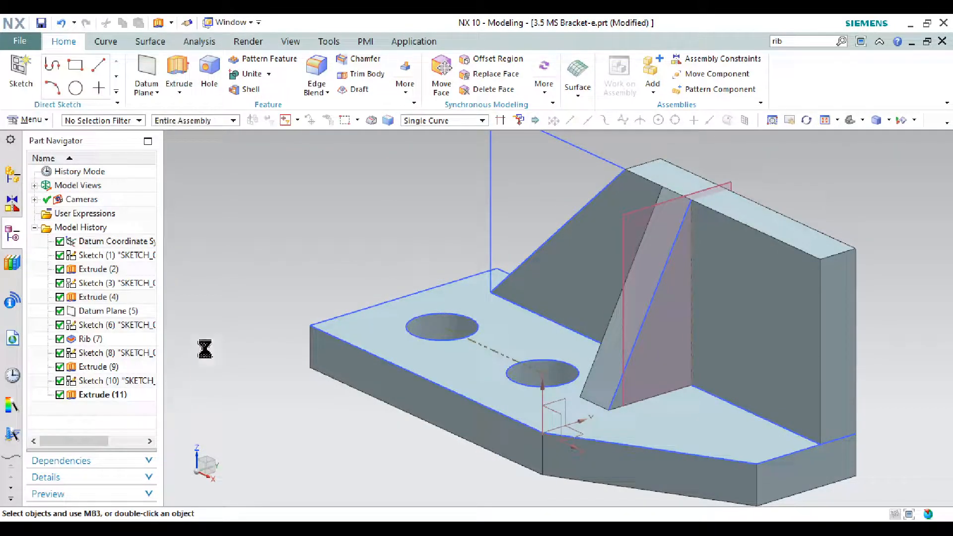
Step: Create a sketch on the upright plate's front face beside the rib and bring up the reference drawing
left_click(20, 70)
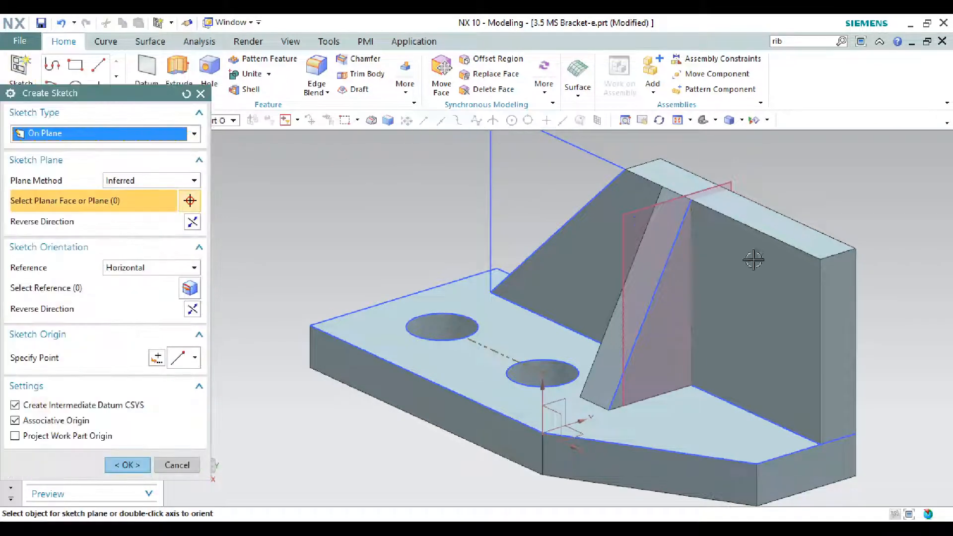
left_click(754, 260)
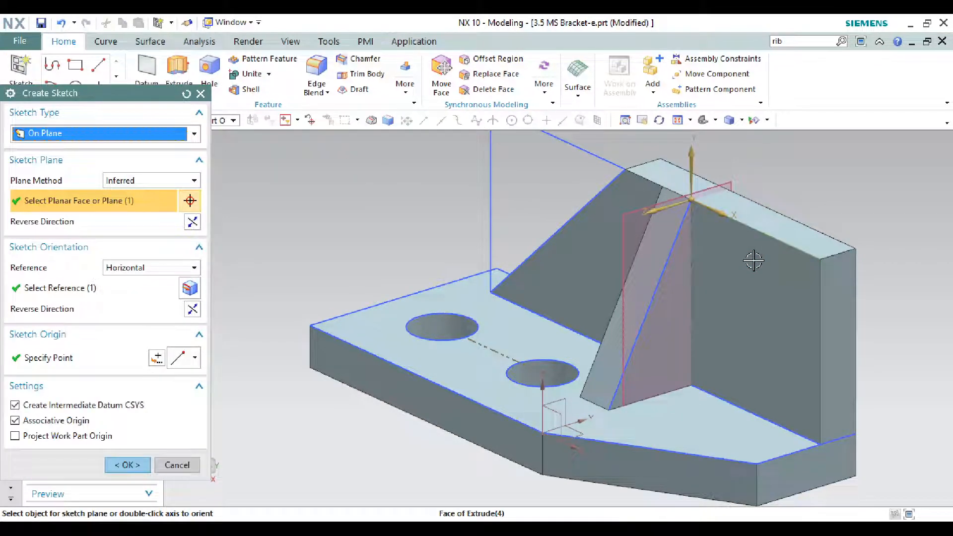
left_click(127, 465)
key("alt+Tab")
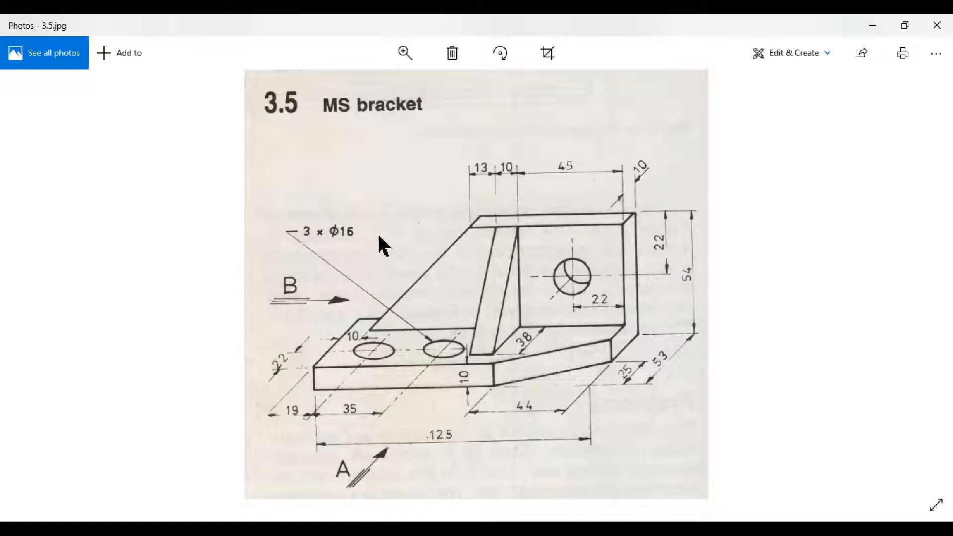
Step: Sketch a circle about 16.2 mm in diameter on the upright plate's face, between the rib and the plate's outer edge
left_click(875, 25)
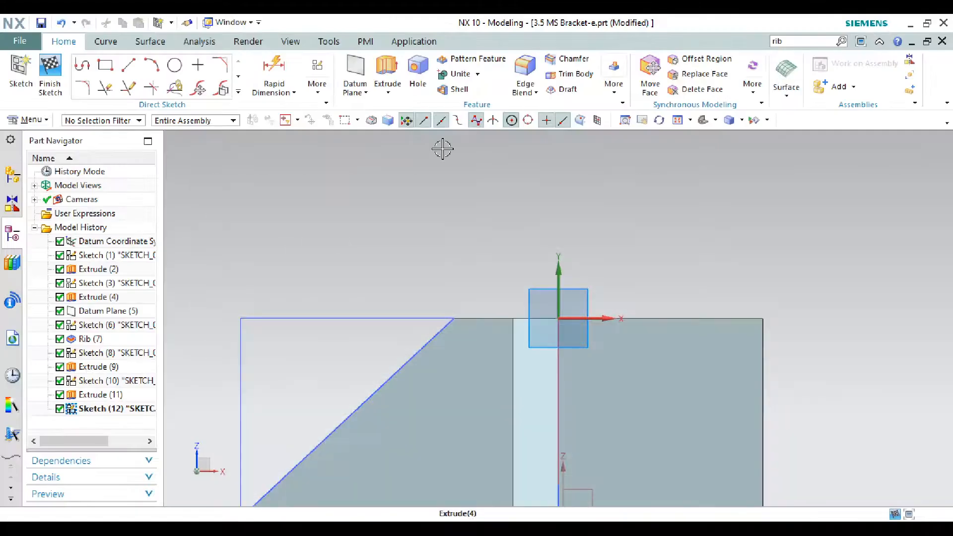
left_click(175, 65)
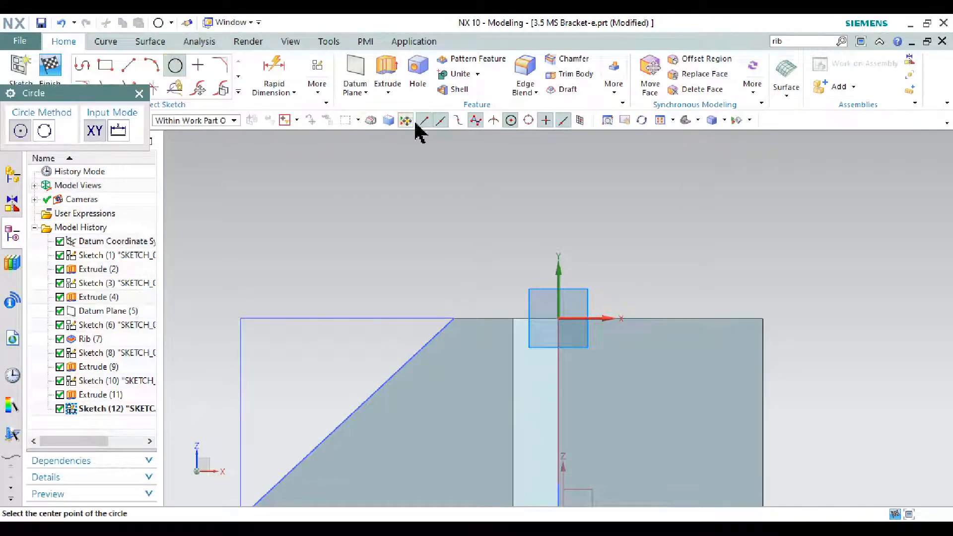
scroll(600, 219, "down", 3)
left_click(641, 331)
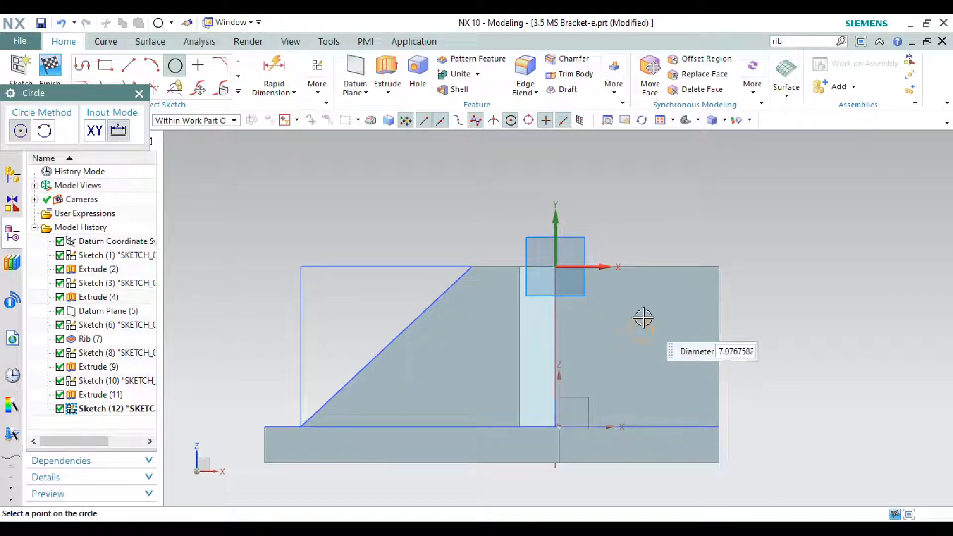
left_click(641, 302)
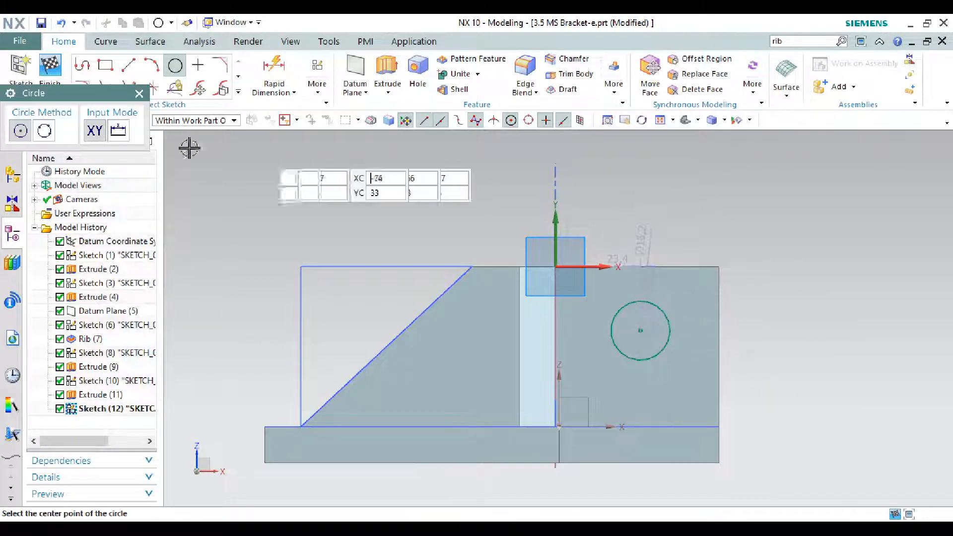
right_click(701, 186)
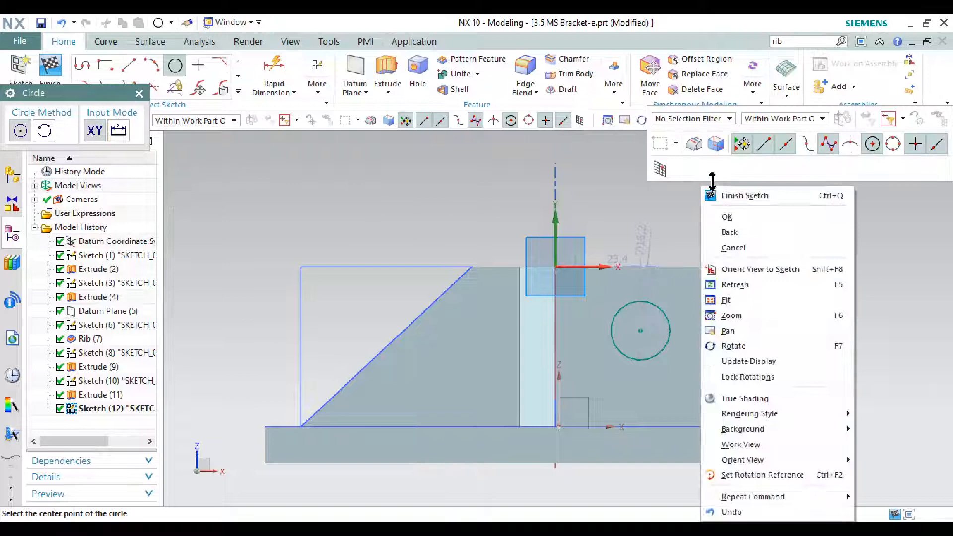
left_click(725, 215)
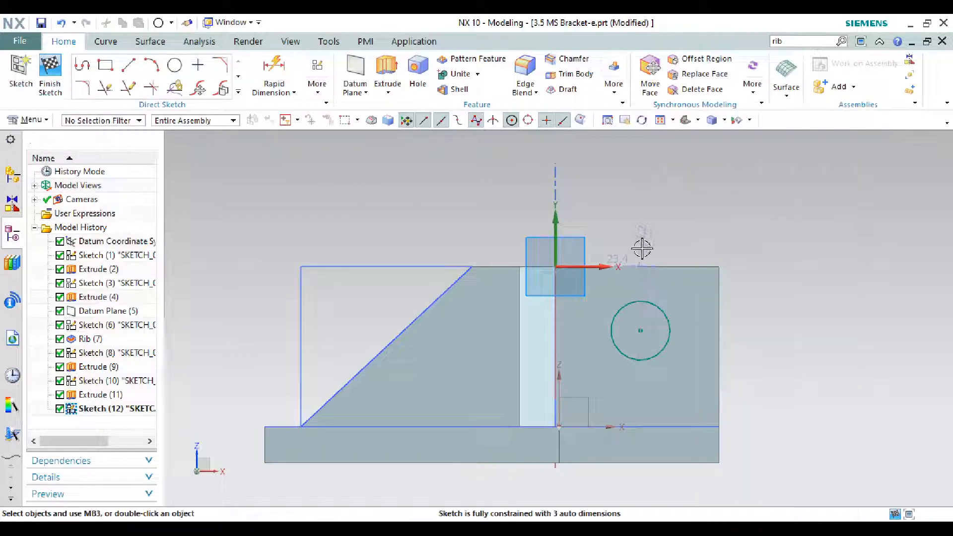
Step: Set the diameter of the upright plate's circle to 16 mm
double_click(776, 298)
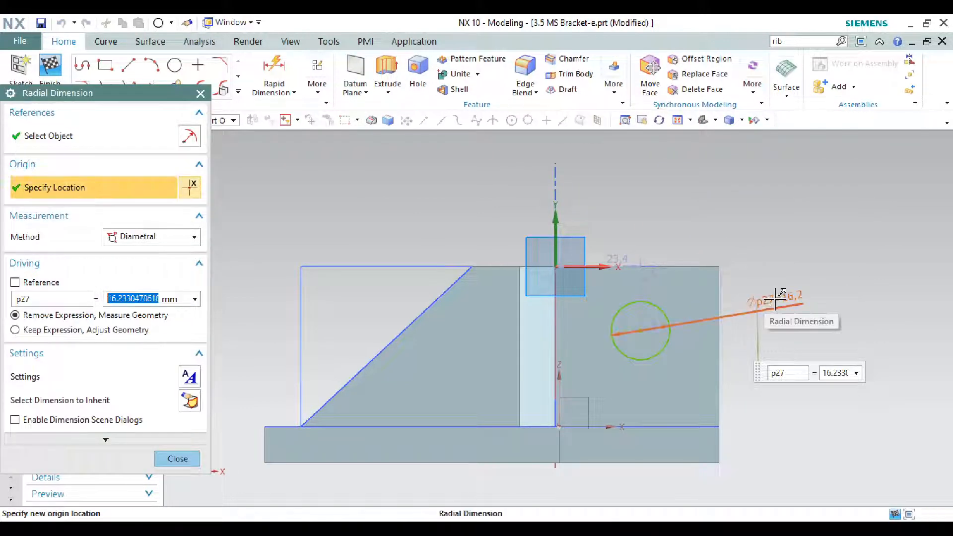
type("16")
key("Return")
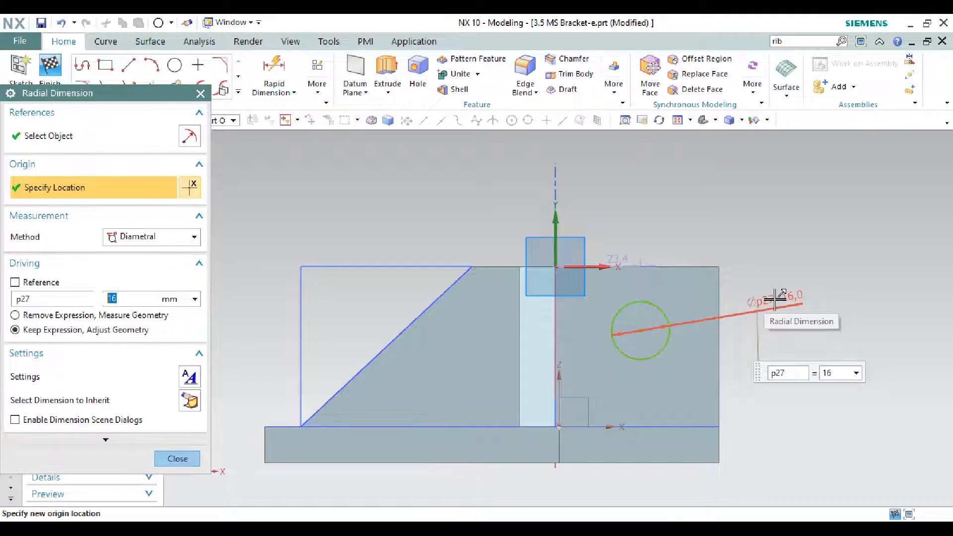
left_click(192, 459)
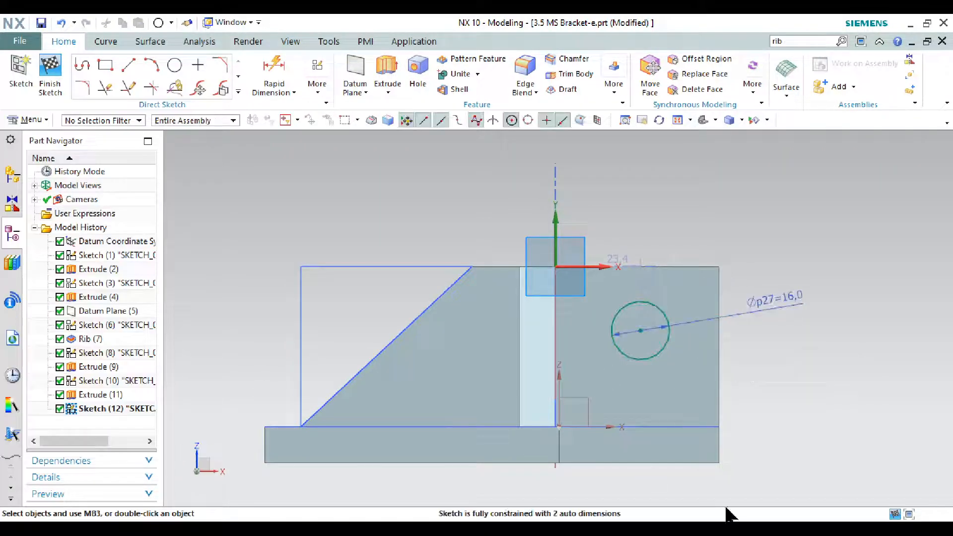
Step: Check the reference drawing and dimension the circle's centre 22 mm below the upright plate's top edge
key("alt+Tab")
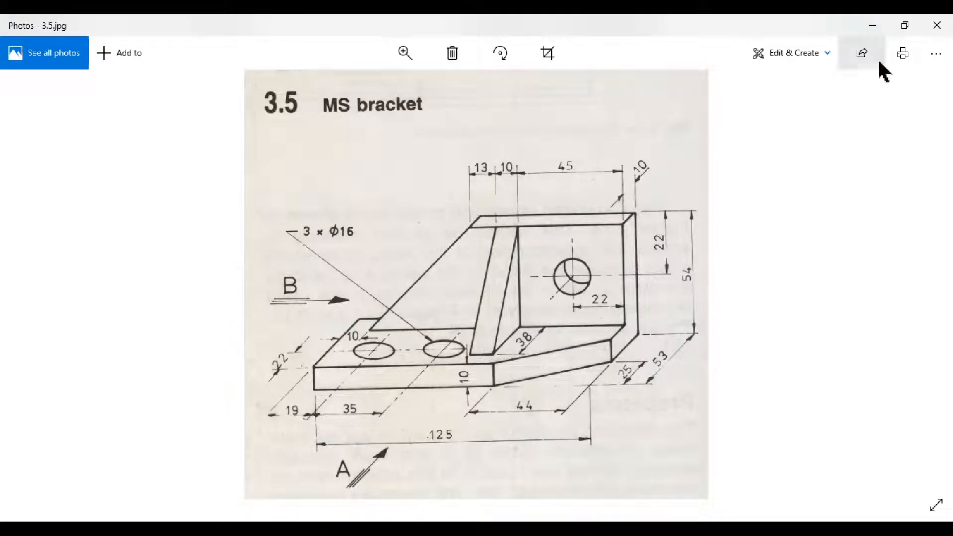
left_click(873, 24)
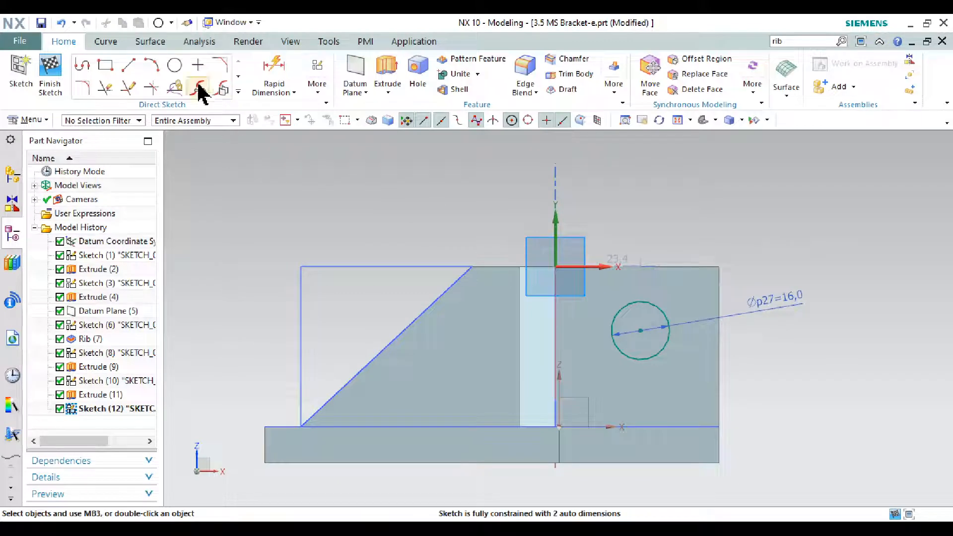
left_click(261, 72)
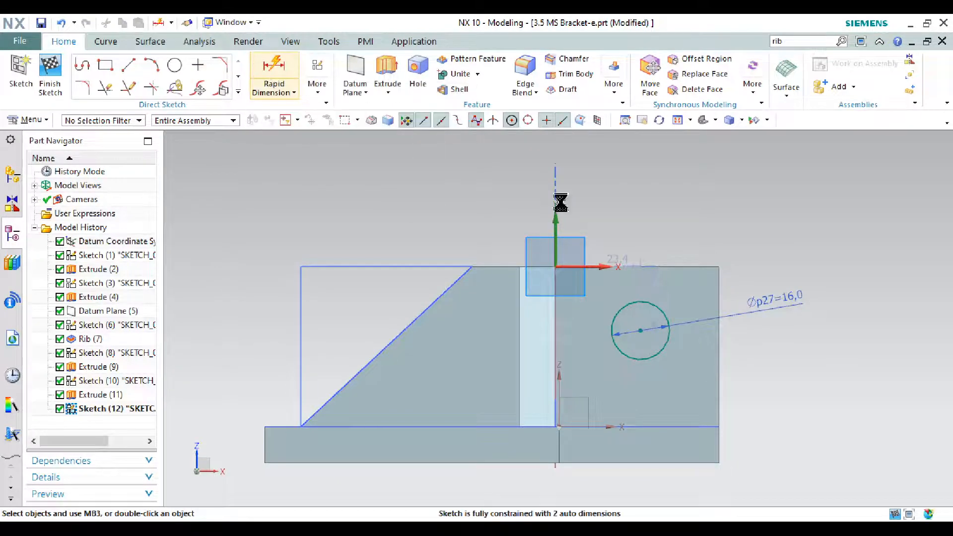
left_click(676, 266)
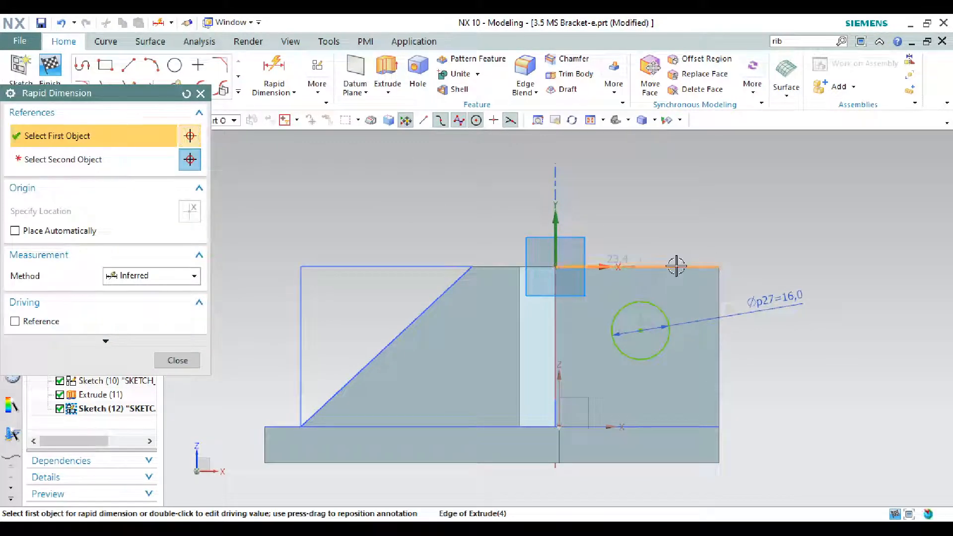
left_click(640, 331)
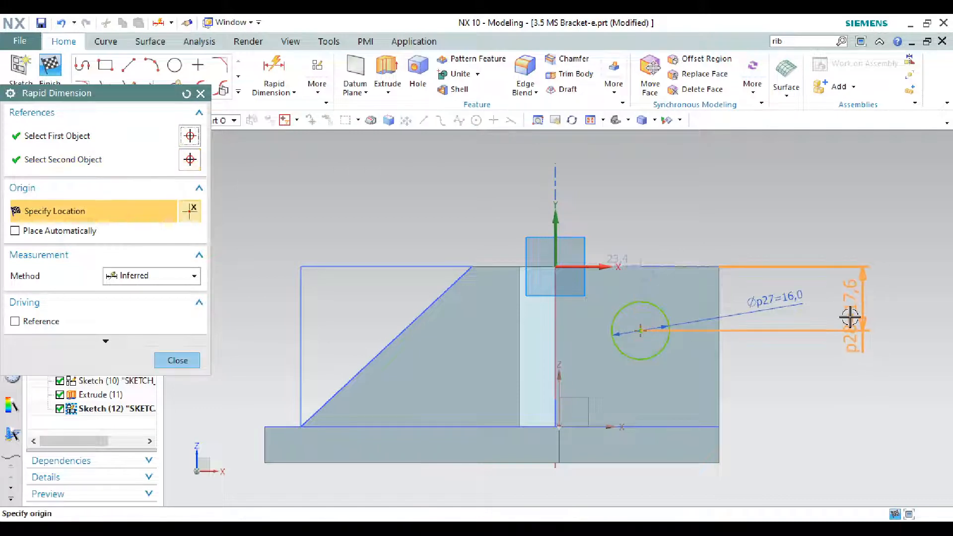
left_click(851, 316)
type("22")
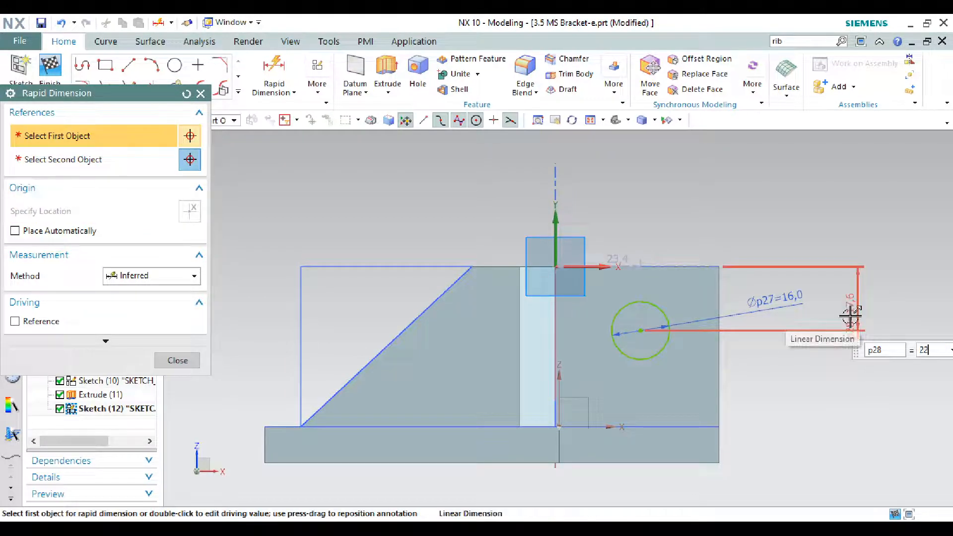
key("Return")
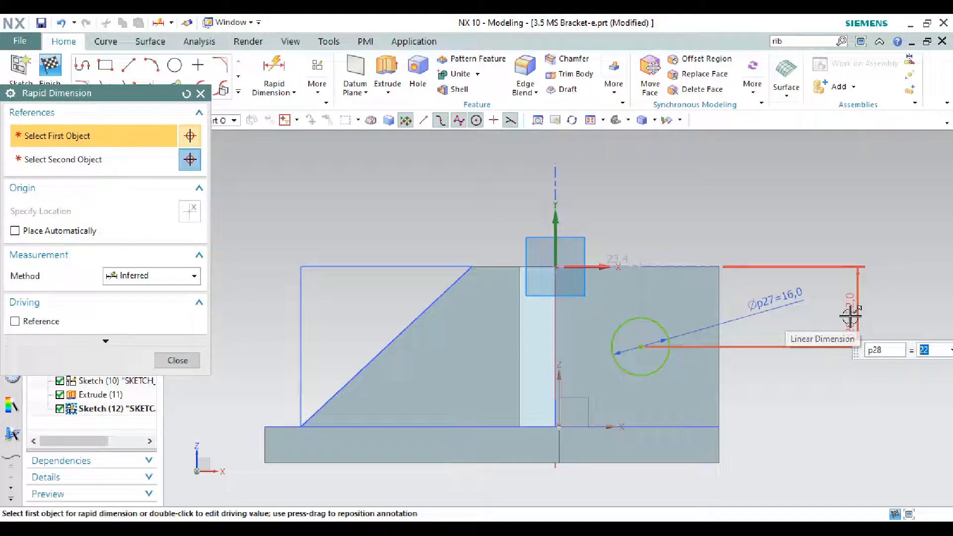
Step: Dimension the circle's centre 22 mm from the upright plate's outer vertical edge and finish the sketch
left_click(641, 347)
left_click(718, 338)
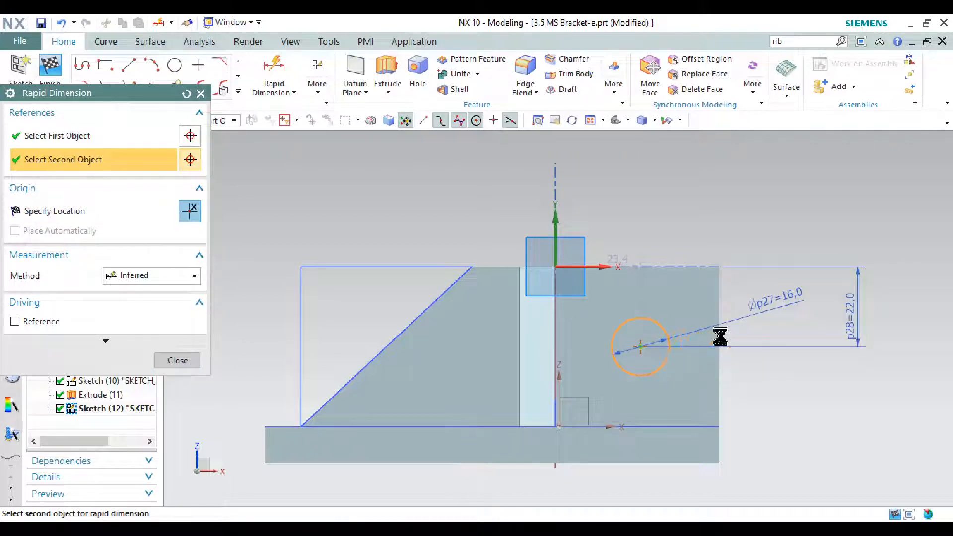
left_click(698, 223)
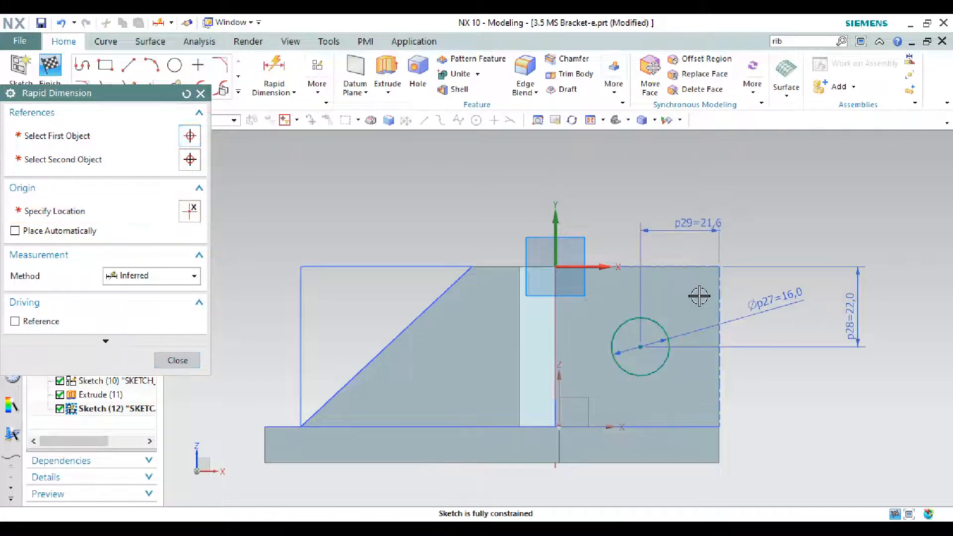
key("Return")
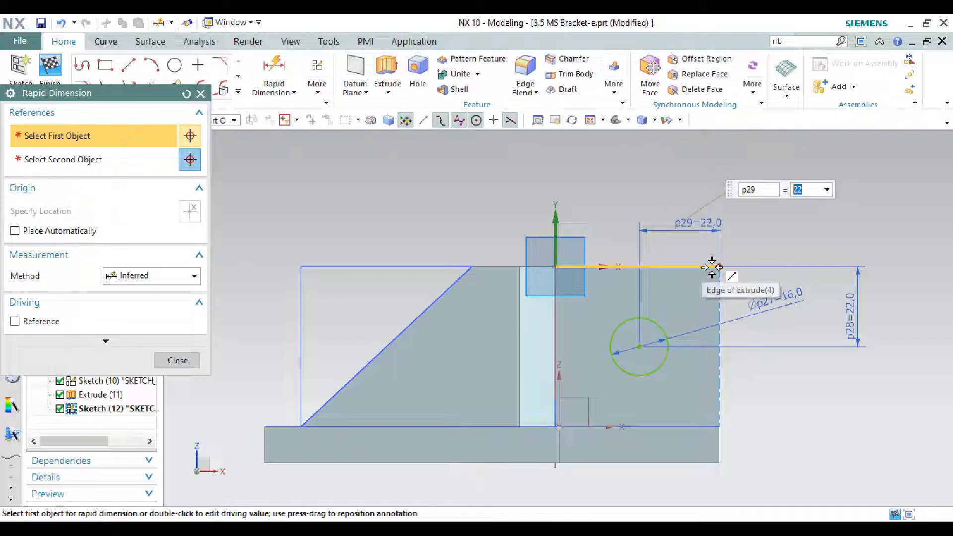
left_click(179, 361)
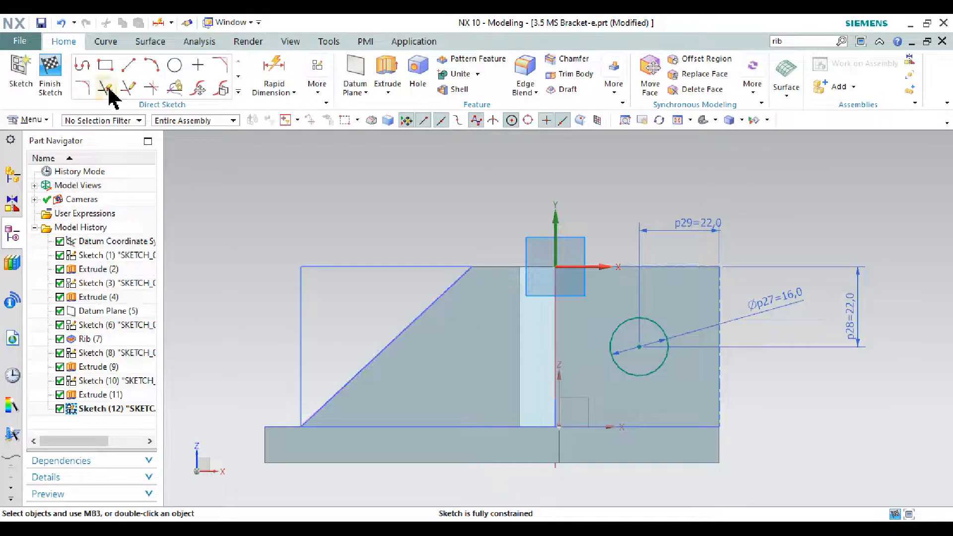
left_click(50, 72)
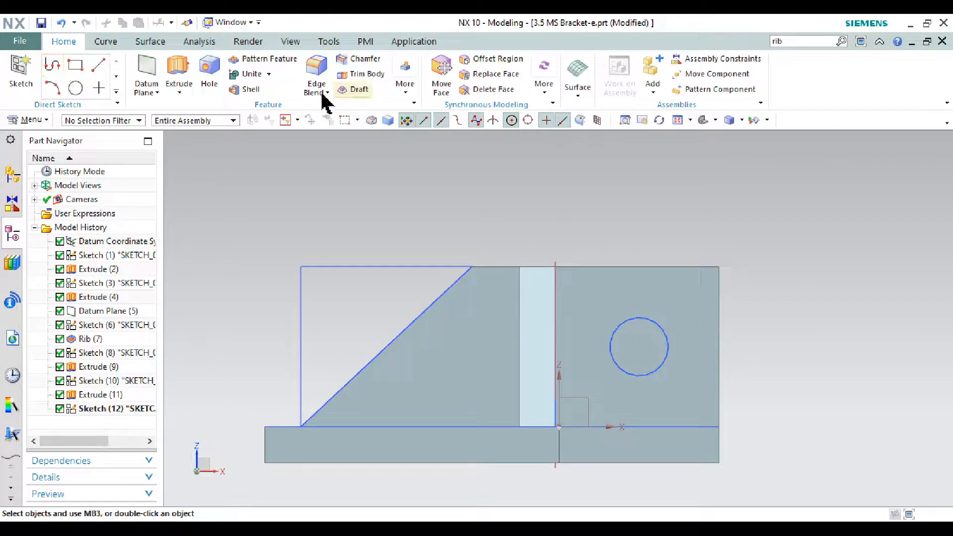
Step: Cut the 16 mm circle through the upright plate with a 44 mm Subtract extrude in the reversed direction
left_click(179, 70)
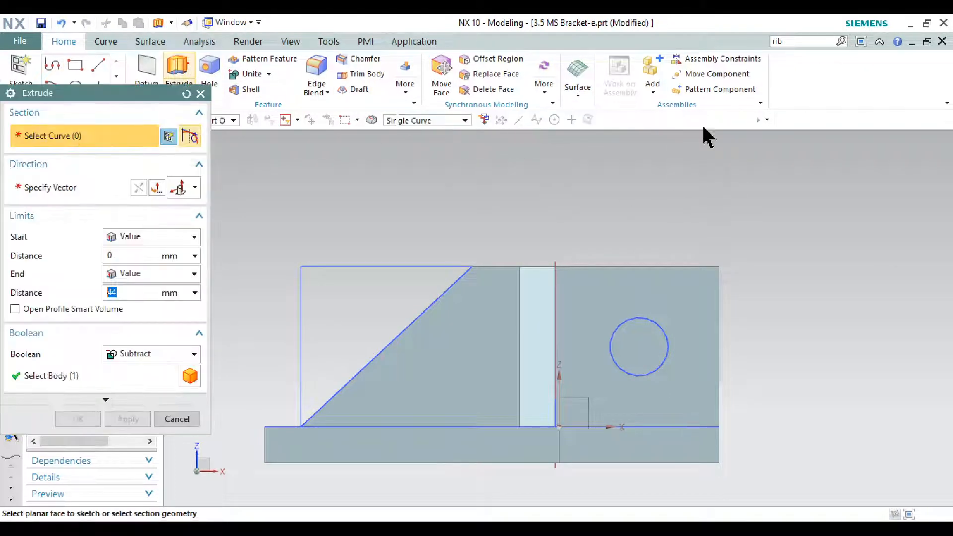
left_click(855, 123)
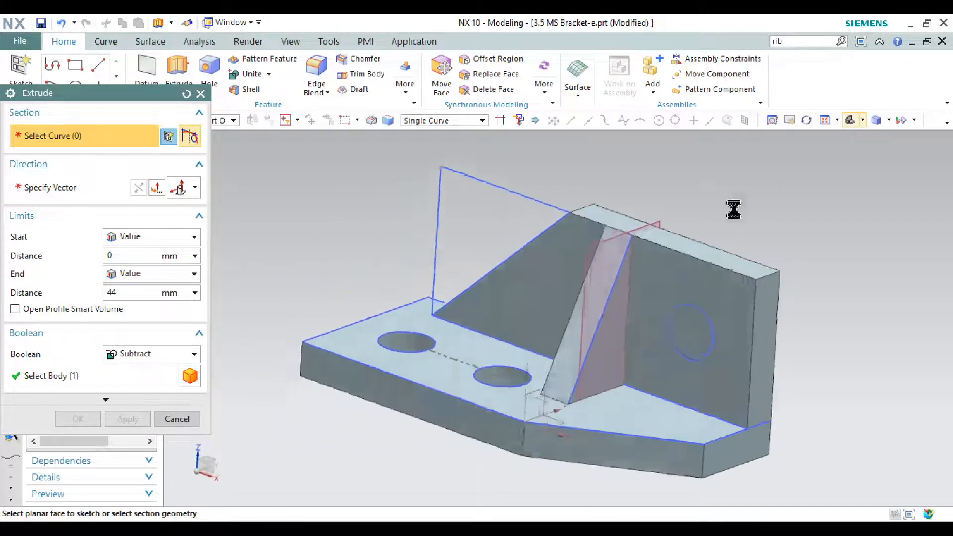
left_click(711, 313)
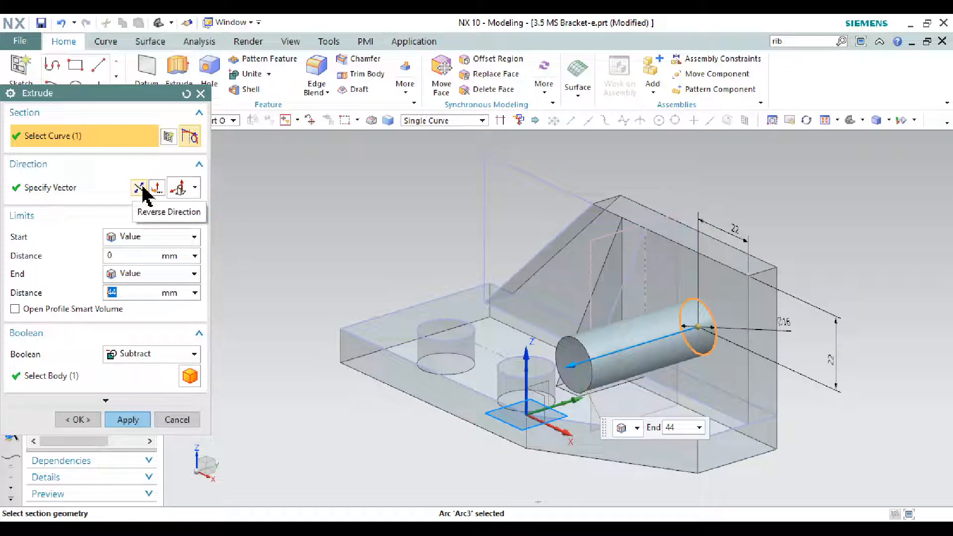
left_click(142, 188)
left_click(127, 420)
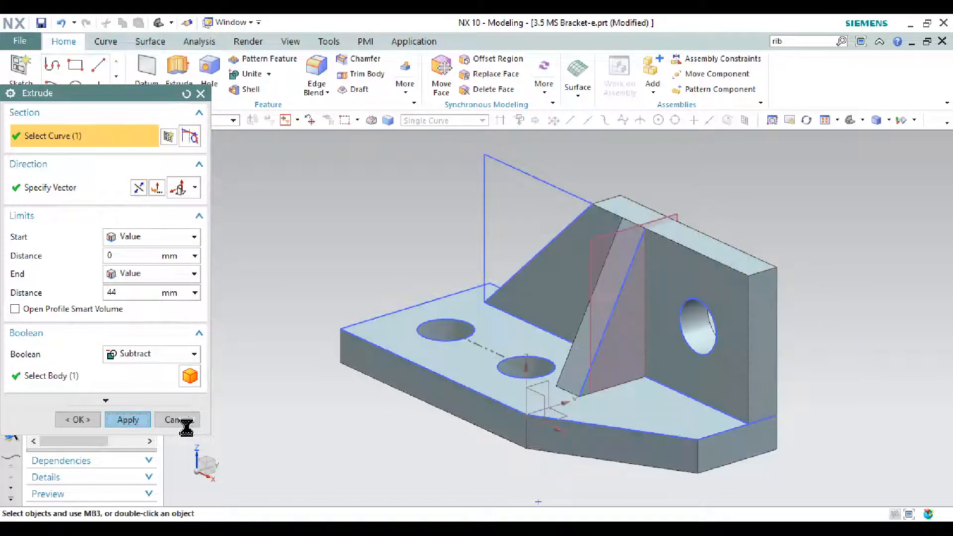
left_click(177, 420)
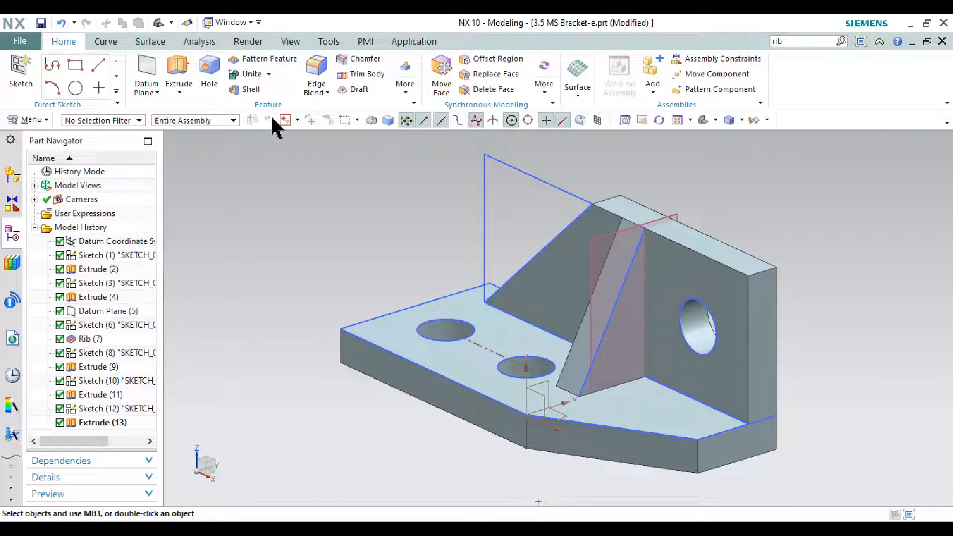
Step: Hide the base profile sketch, the rib sketch and the sloped-cut sketch of the upright plate
left_click(555, 188)
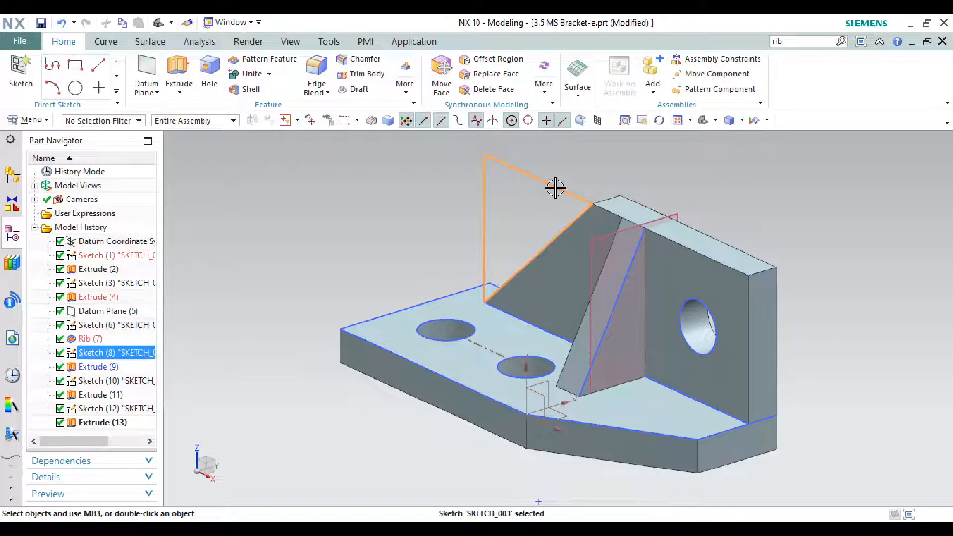
left_click(457, 284)
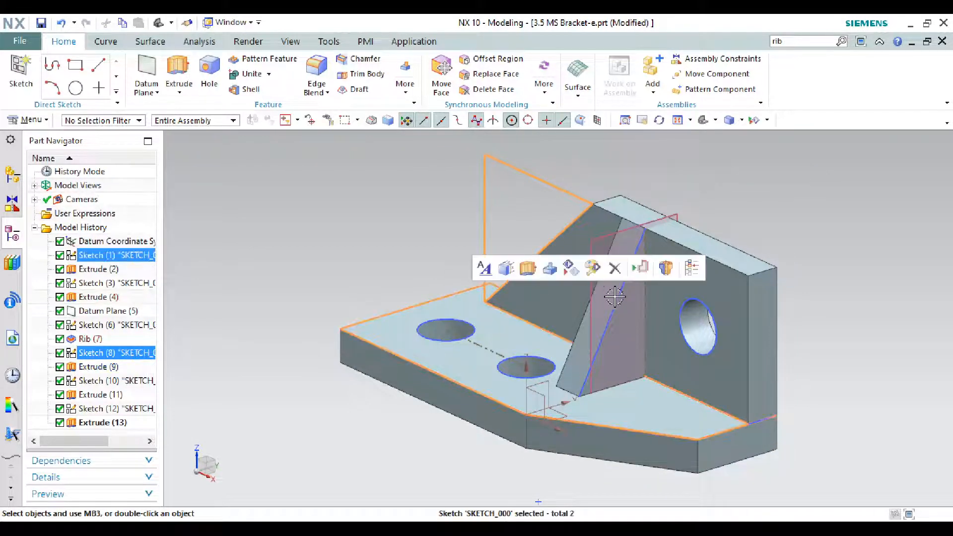
left_click(626, 292)
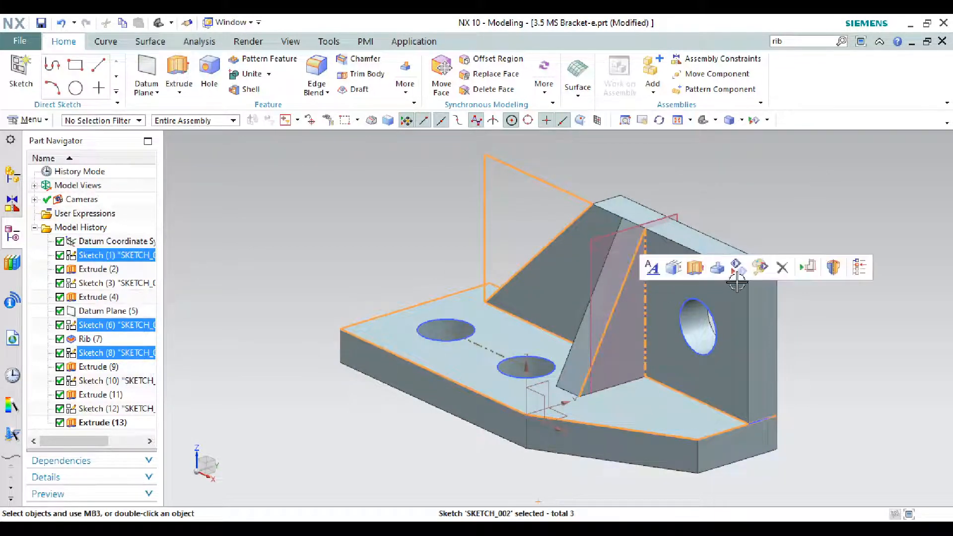
left_click(738, 268)
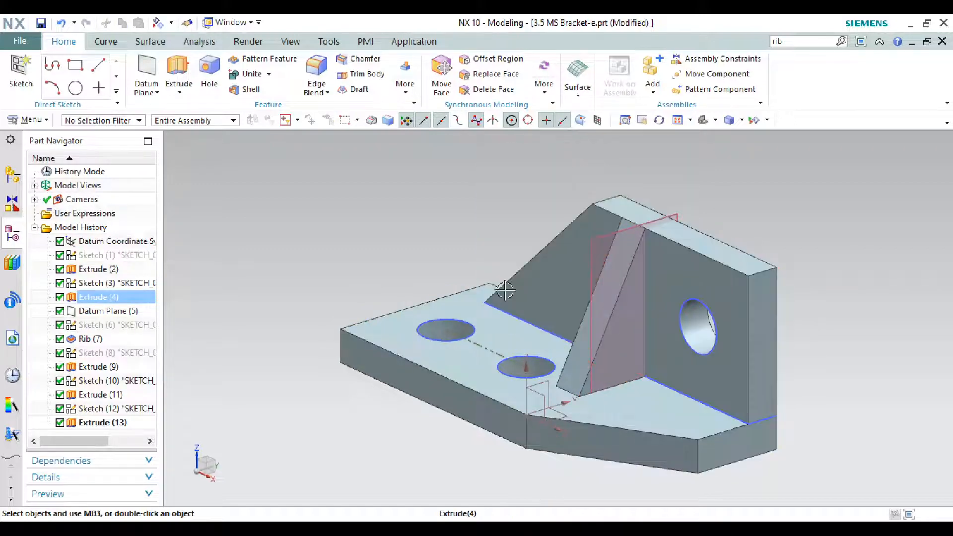
Step: Hide all remaining sketches and all datums so only the solid bracket is displayed
left_click(290, 41)
left_click(203, 75)
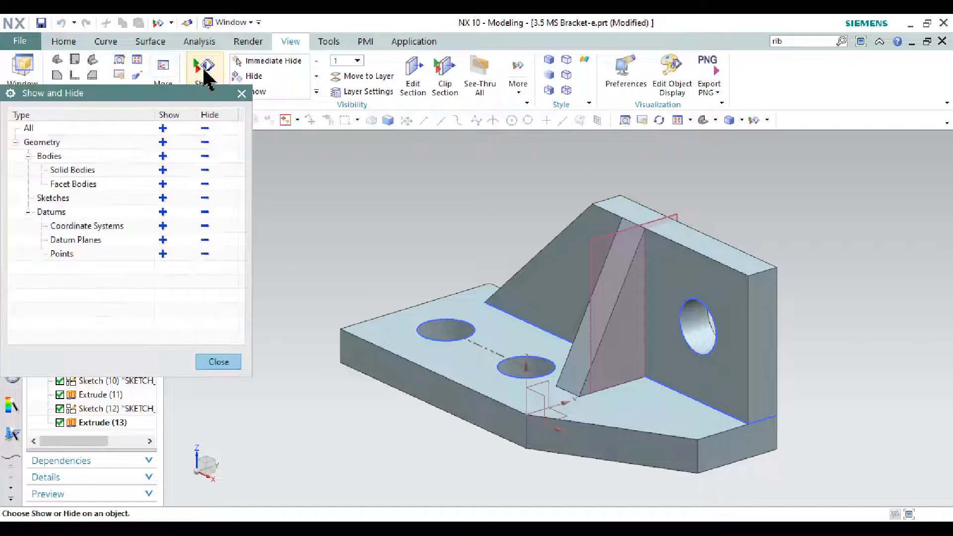
left_click(205, 199)
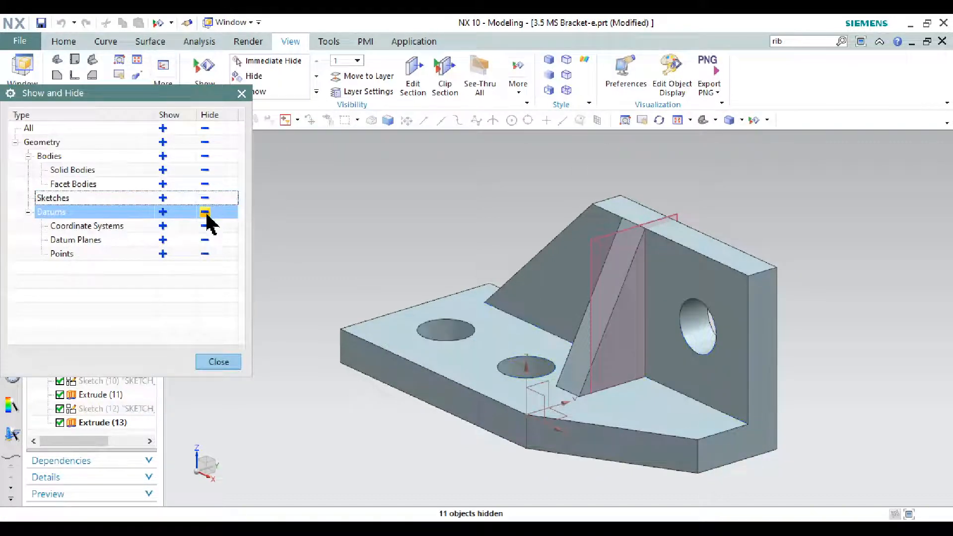
left_click(205, 212)
left_click(236, 358)
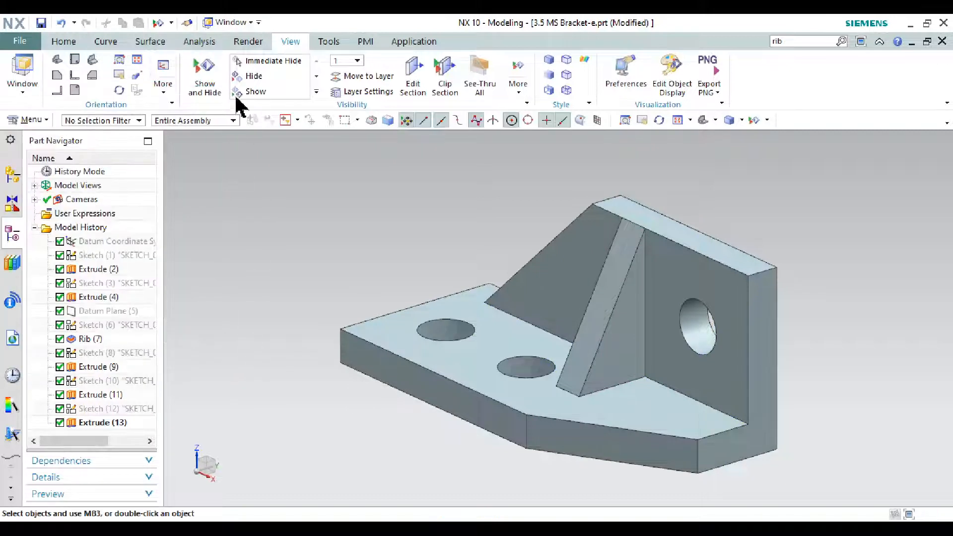
Step: Turn on True Shading and apply the Red Metallic Paint global material to the bracket
left_click(253, 43)
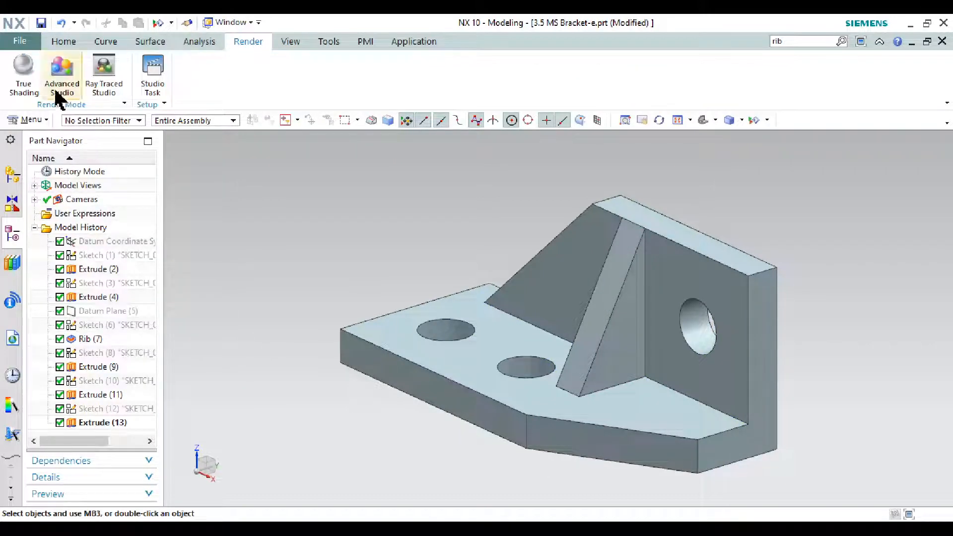
left_click(23, 75)
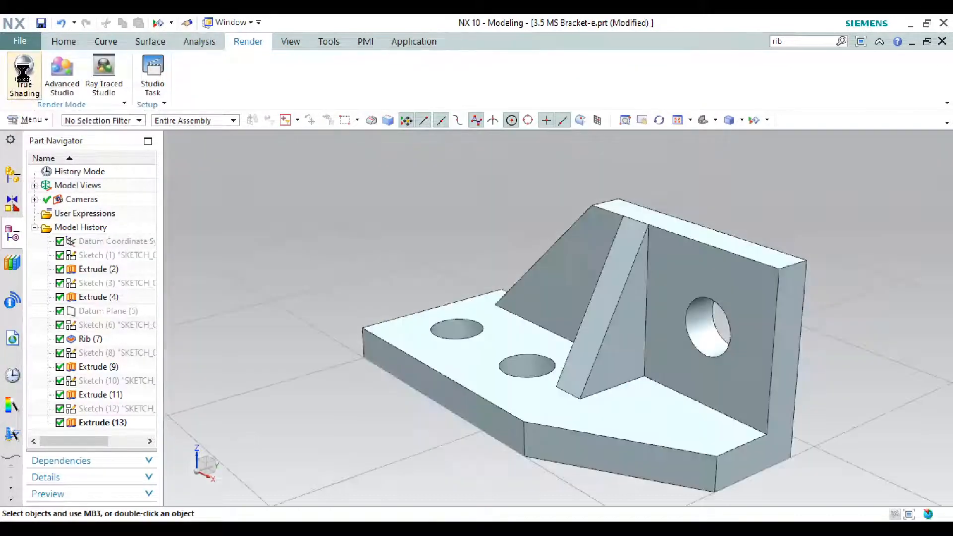
left_click(179, 92)
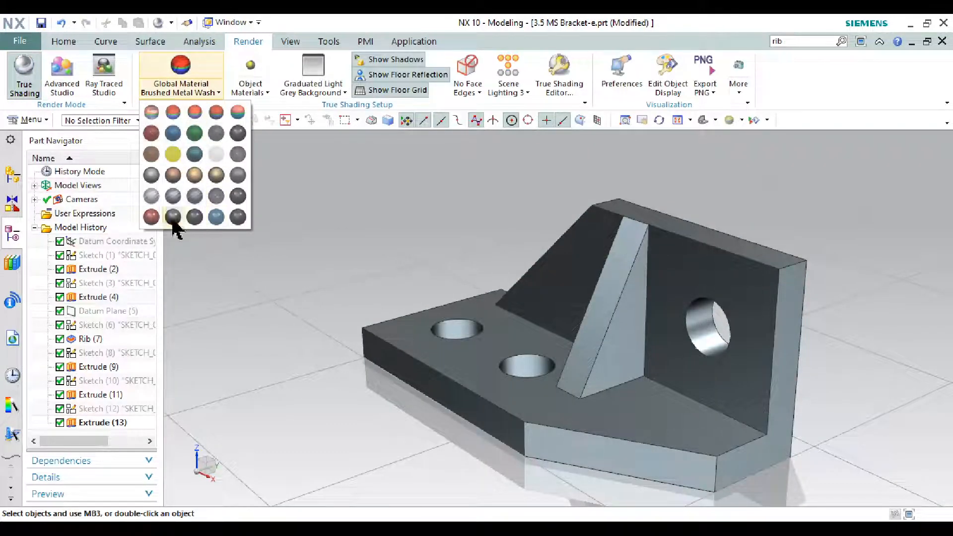
left_click(151, 217)
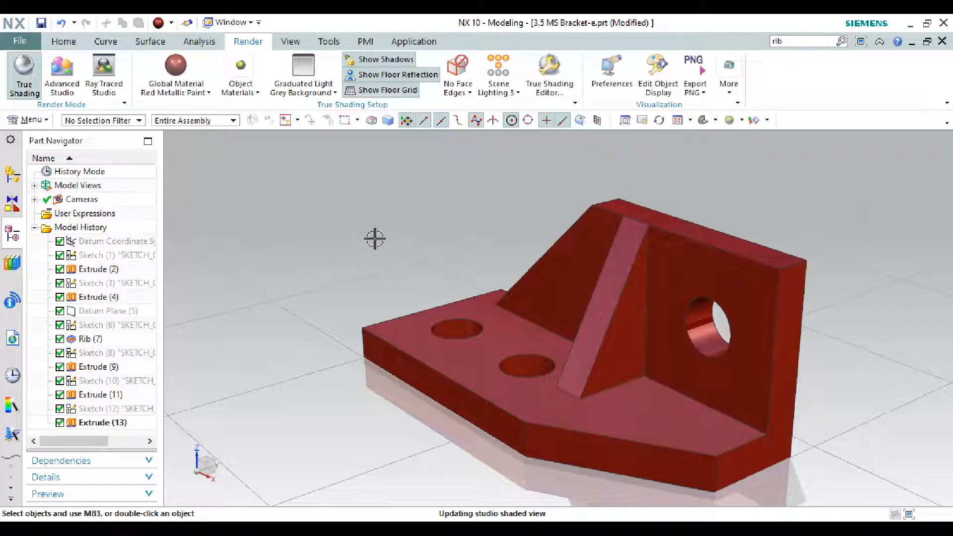